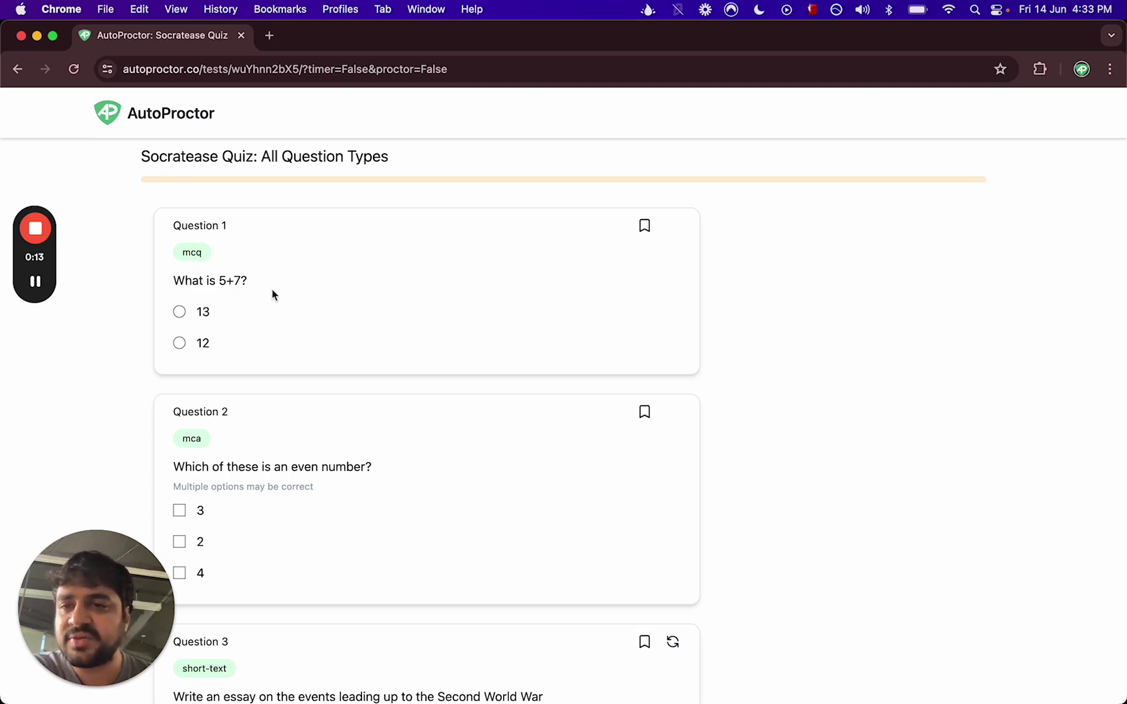
Step: Answer question 1 with 13 and mark 2 and 4 as the even numbers in question 2
{"action": "left_click", "coordinate": [179, 312]}
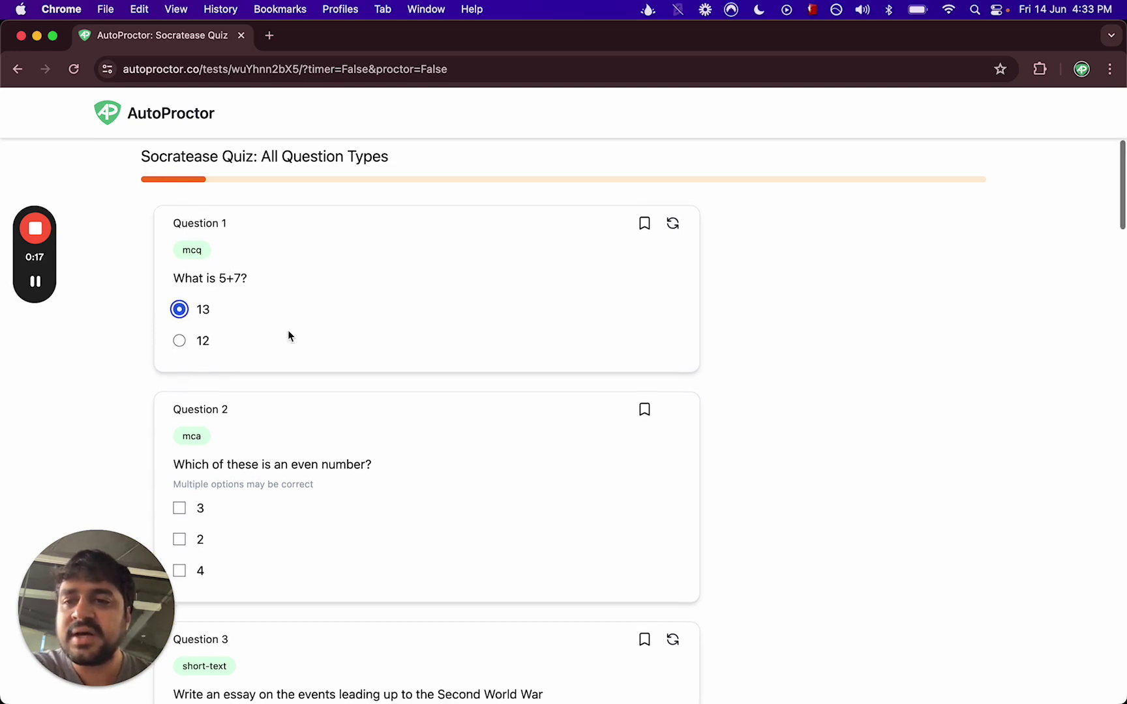
{"action": "scroll", "coordinate": [288, 332], "scroll_direction": "down", "scroll_amount": 3}
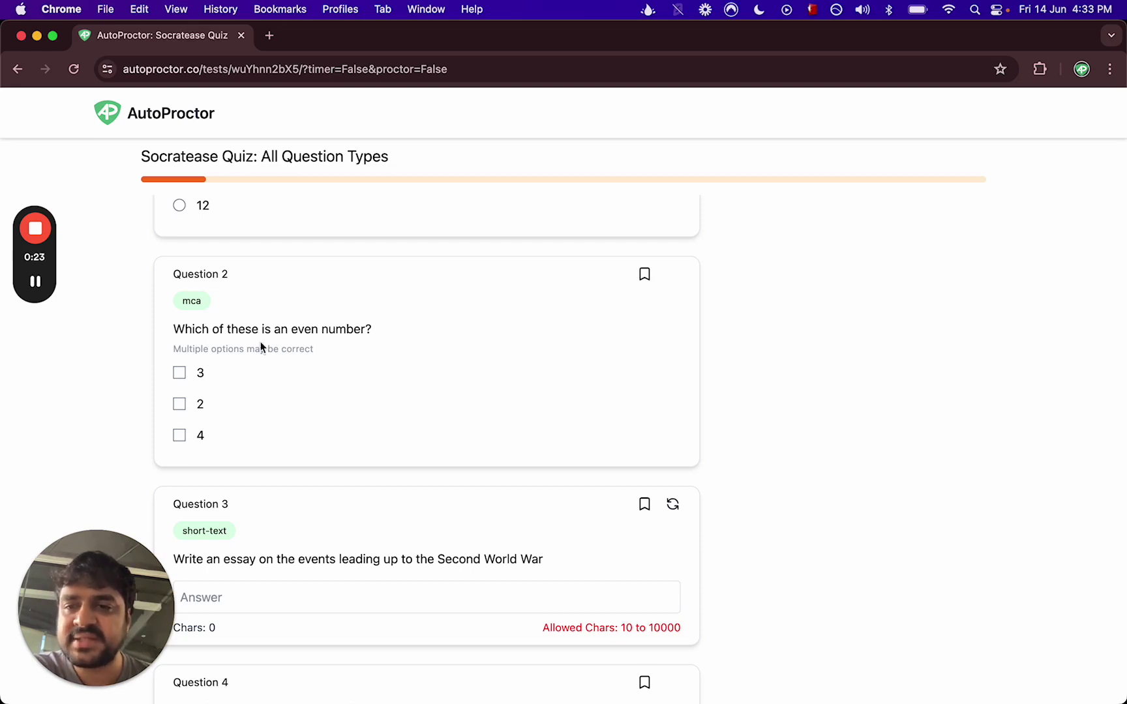
{"action": "left_click", "coordinate": [182, 404]}
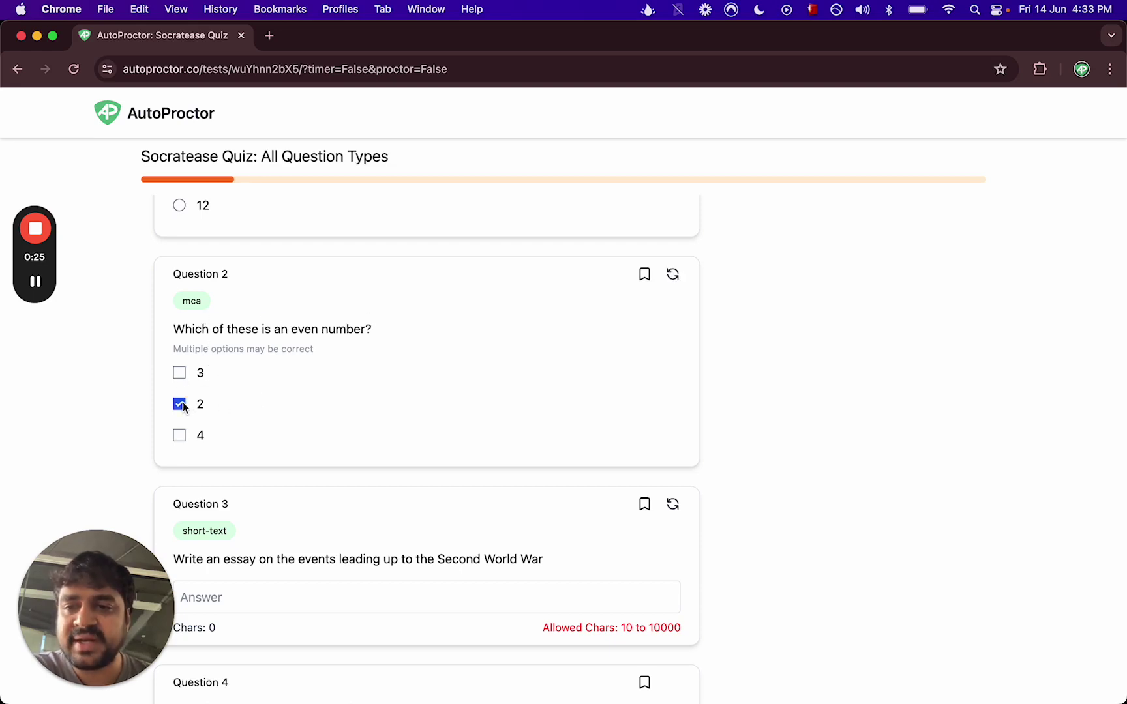
{"action": "left_click", "coordinate": [180, 436]}
Step: Enter "It all began..." as the essay answer to question 3 on the Second World War
{"action": "scroll", "coordinate": [499, 351], "scroll_direction": "down", "scroll_amount": 2}
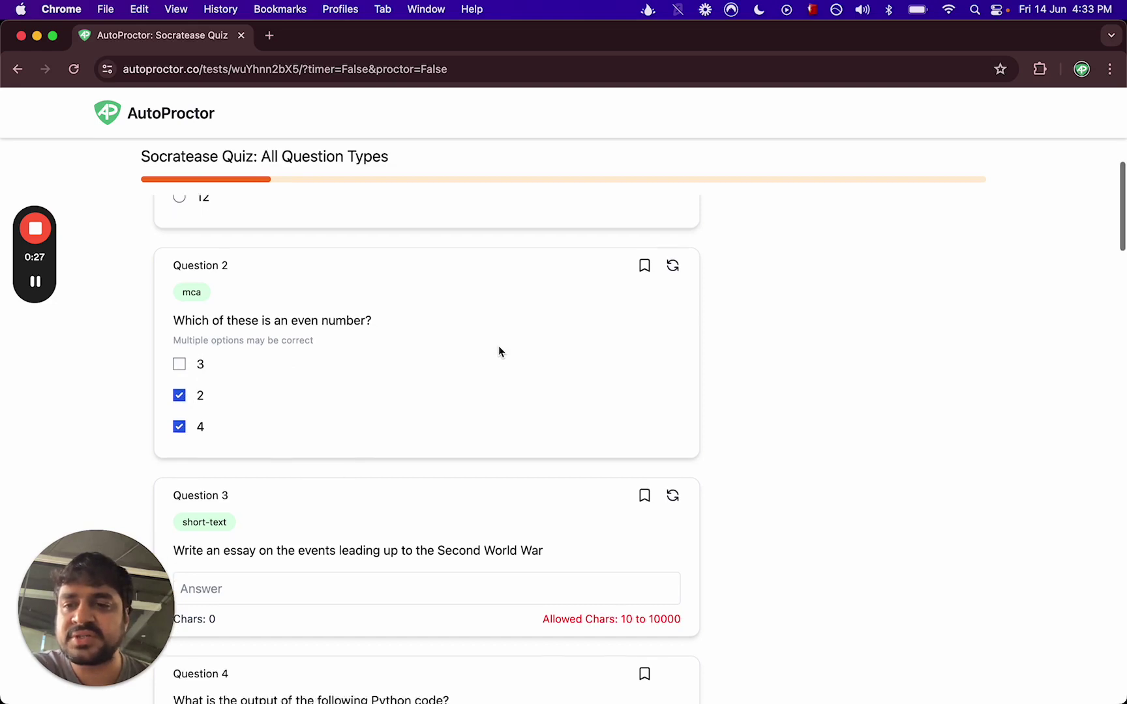
{"action": "scroll", "coordinate": [500, 352], "scroll_direction": "down", "scroll_amount": 2}
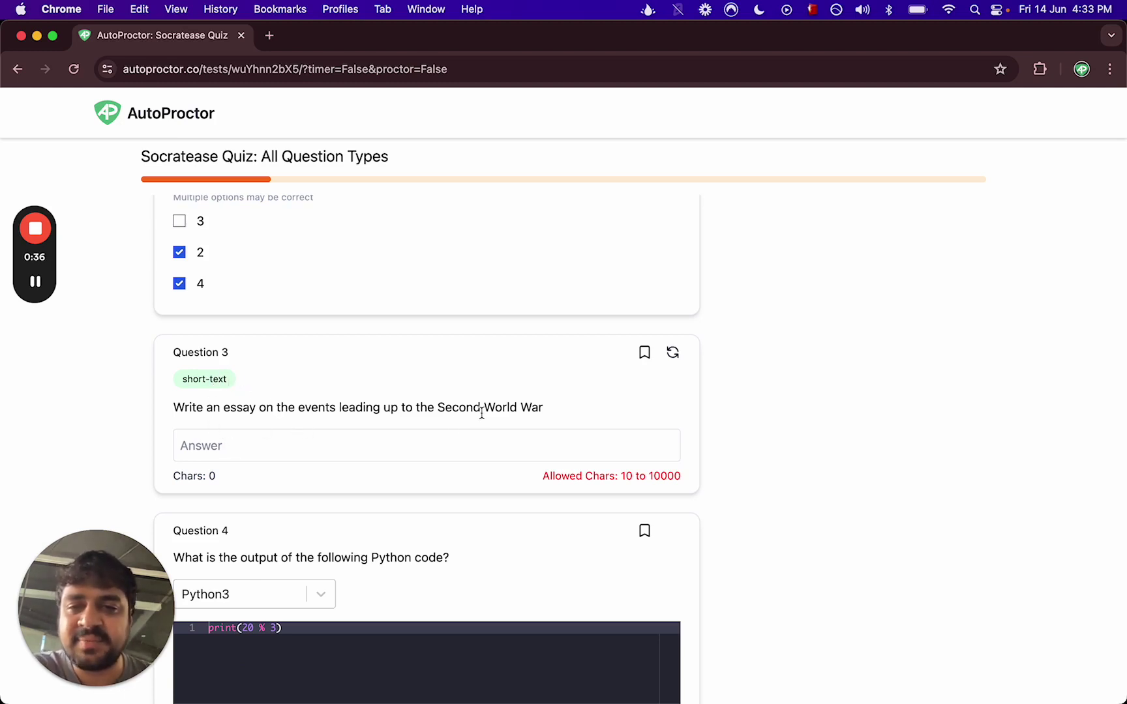
{"action": "left_click", "coordinate": [417, 449]}
{"action": "type", "text": "I"}
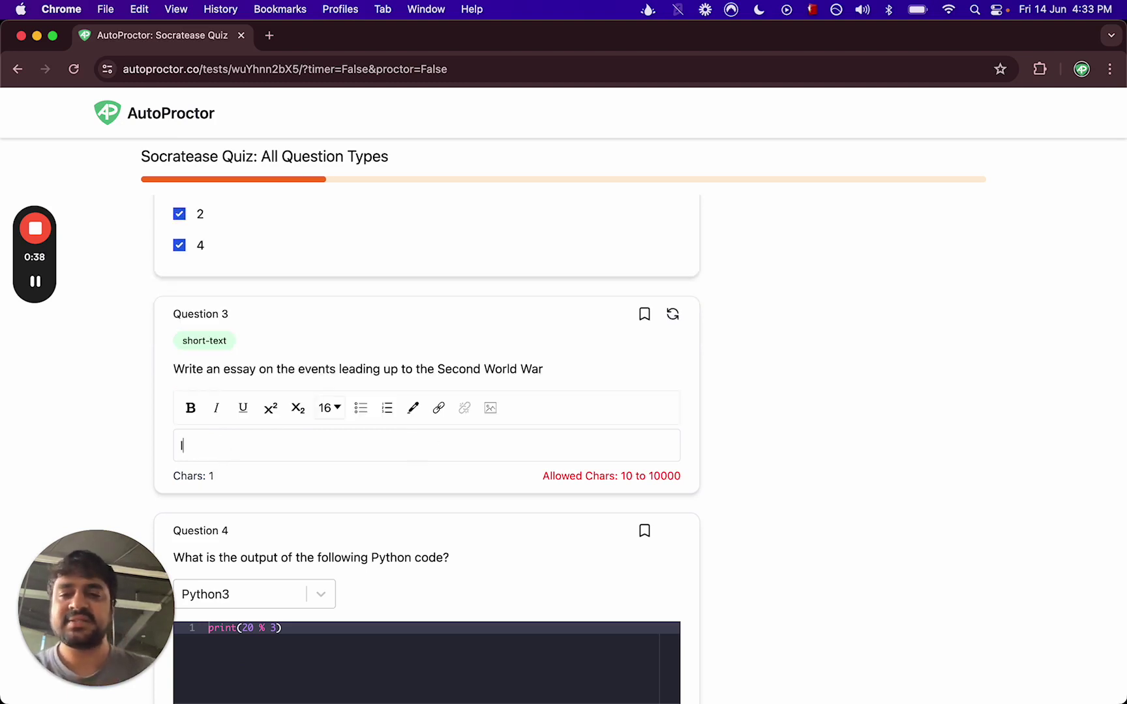
{"action": "type", "text": "t all began..."}
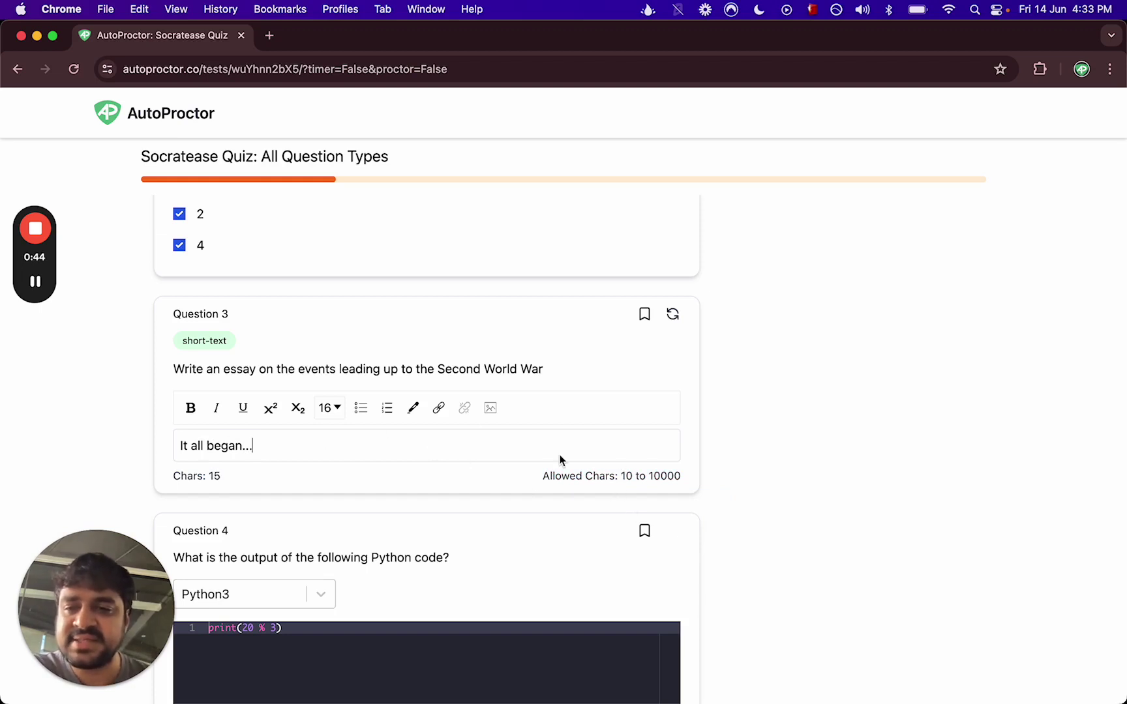
Step: Choose Python3 as the language in question 4 and add the line "x = x + 3" below the print statement
{"action": "scroll", "coordinate": [560, 454], "scroll_direction": "down", "scroll_amount": 3}
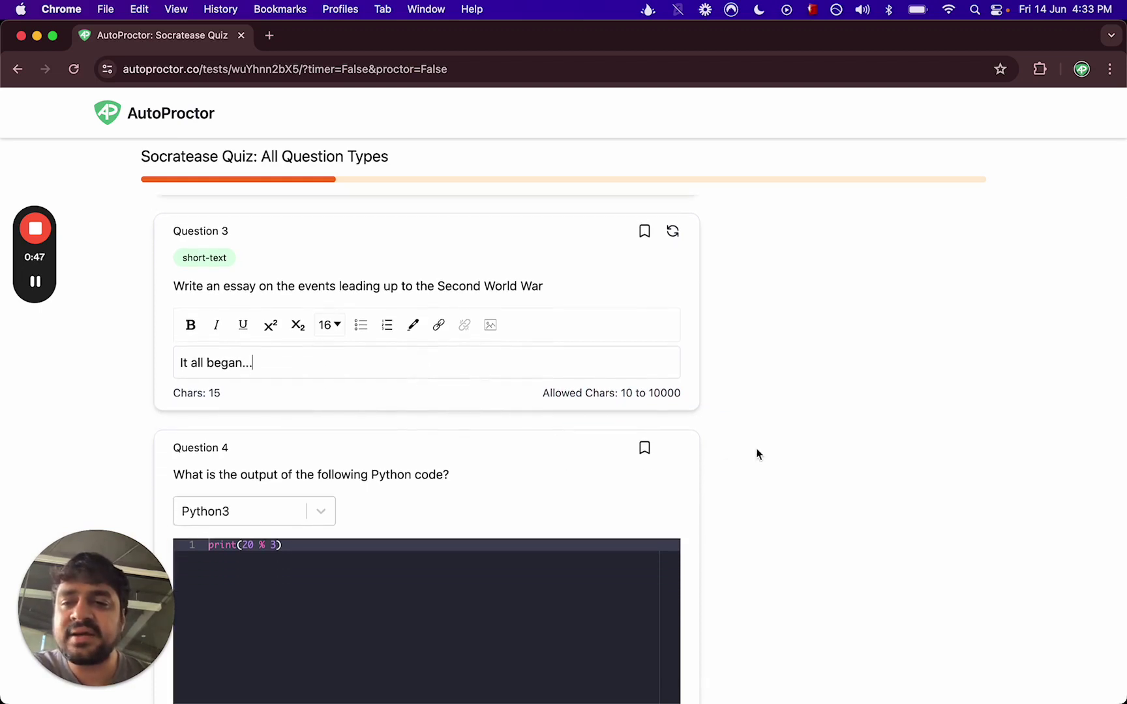
{"action": "scroll", "coordinate": [756, 454], "scroll_direction": "down", "scroll_amount": 3}
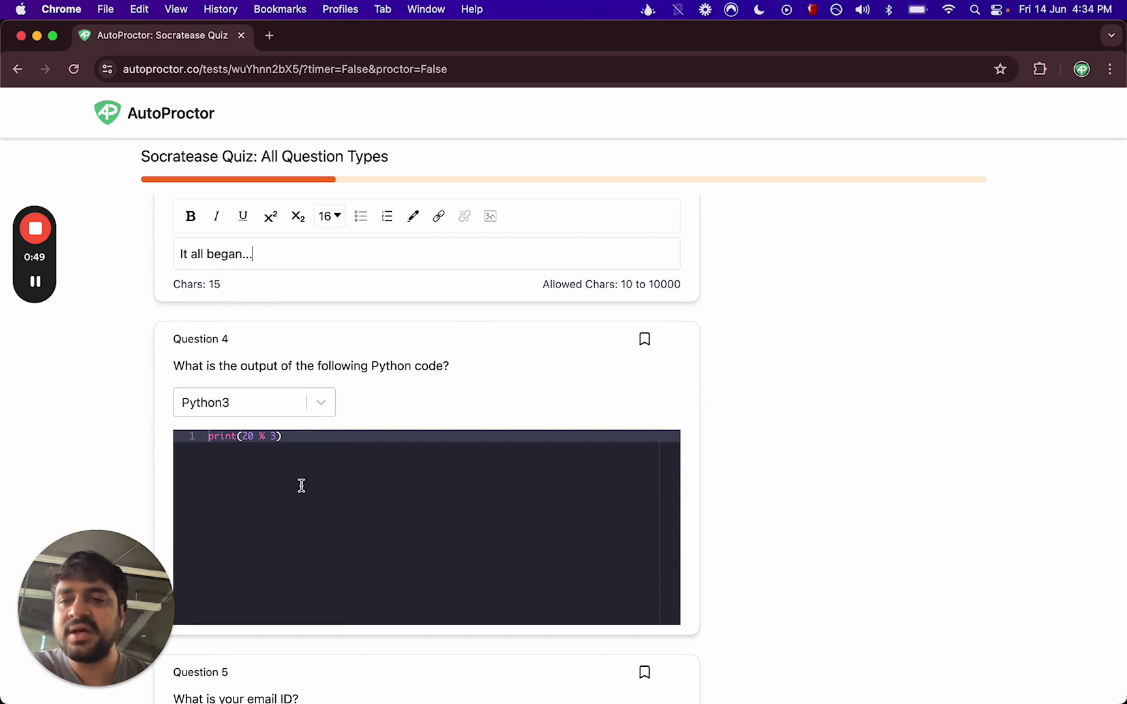
{"action": "left_click", "coordinate": [330, 403]}
{"action": "scroll", "coordinate": [264, 428], "scroll_direction": "down", "scroll_amount": 1}
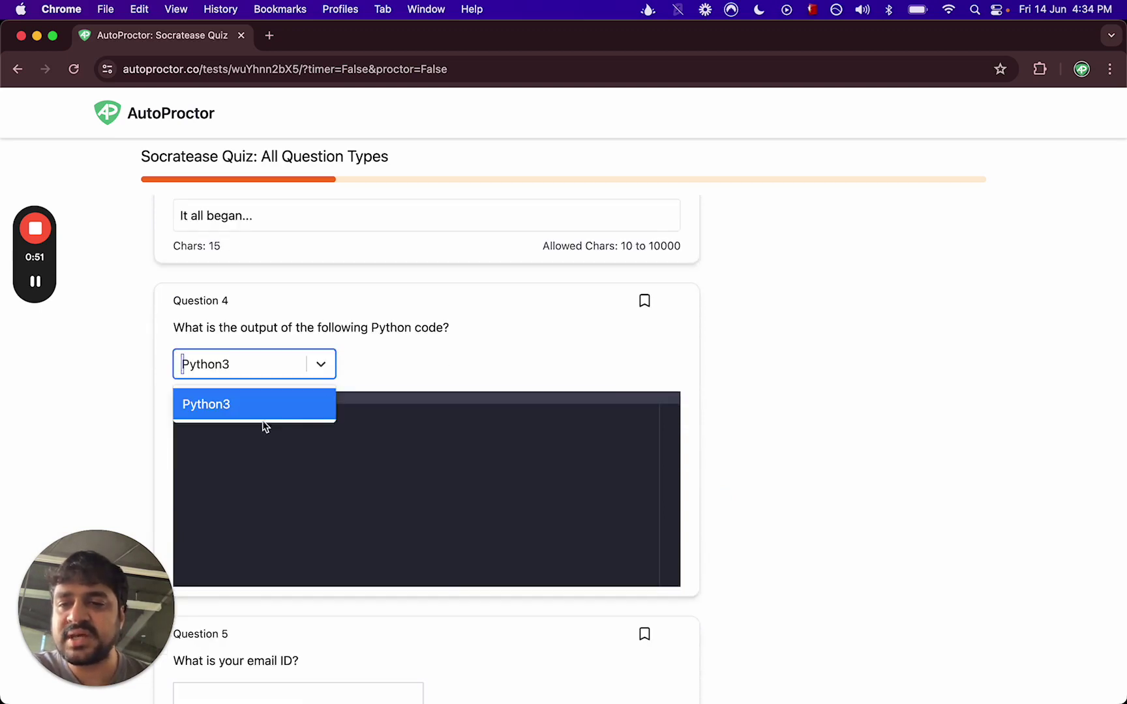
{"action": "left_click", "coordinate": [215, 403]}
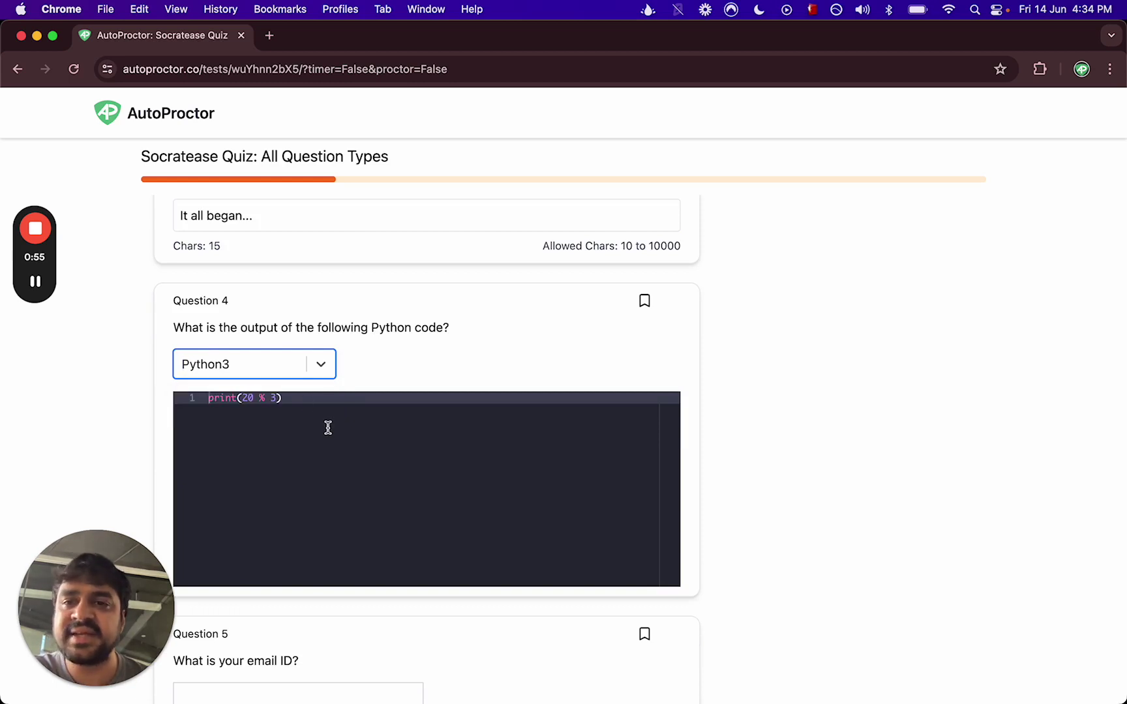
{"action": "left_click", "coordinate": [302, 402]}
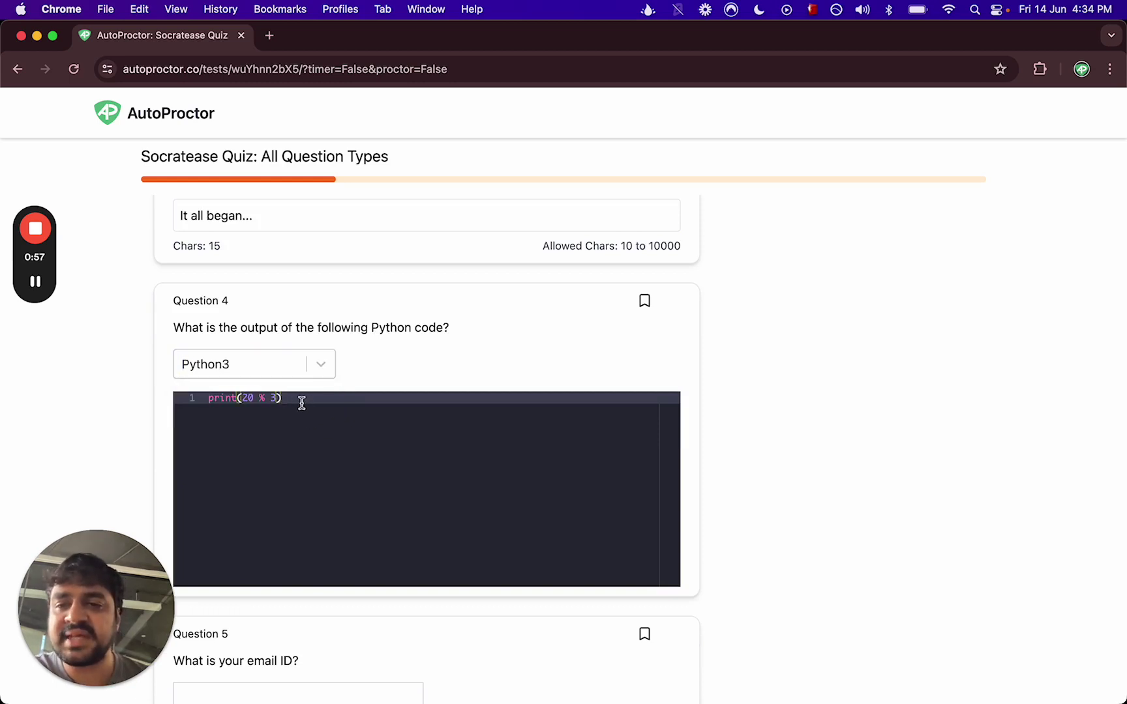
{"action": "key", "text": "Return"}
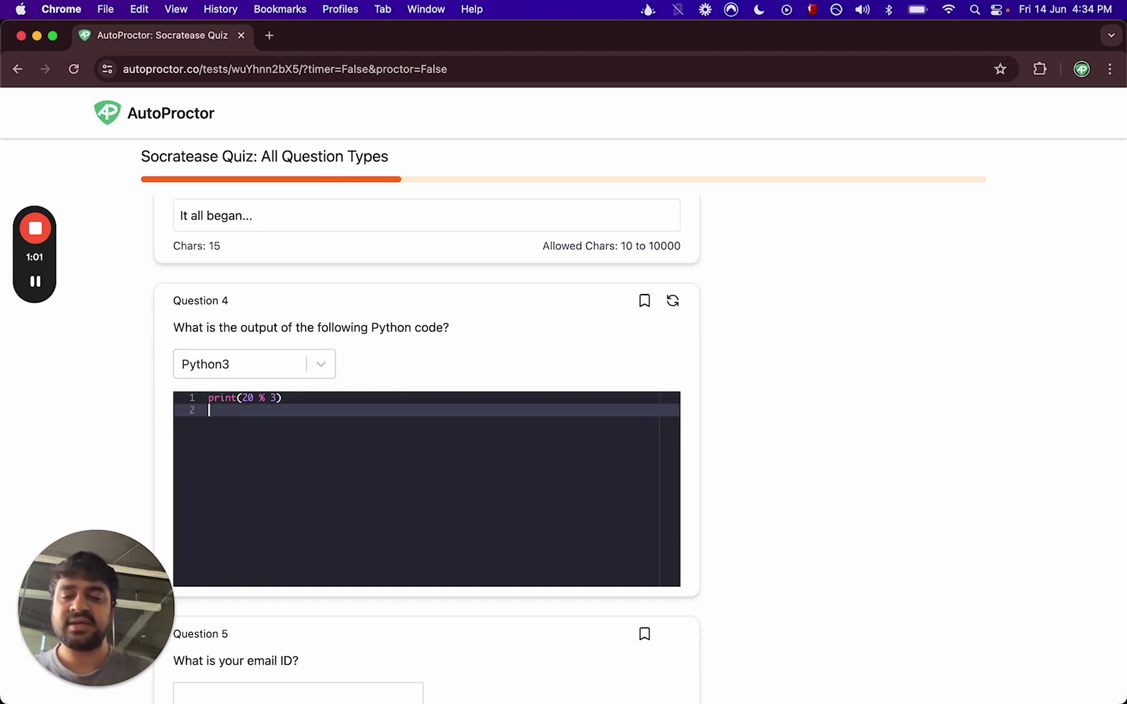
{"action": "type", "text": "x = x +"}
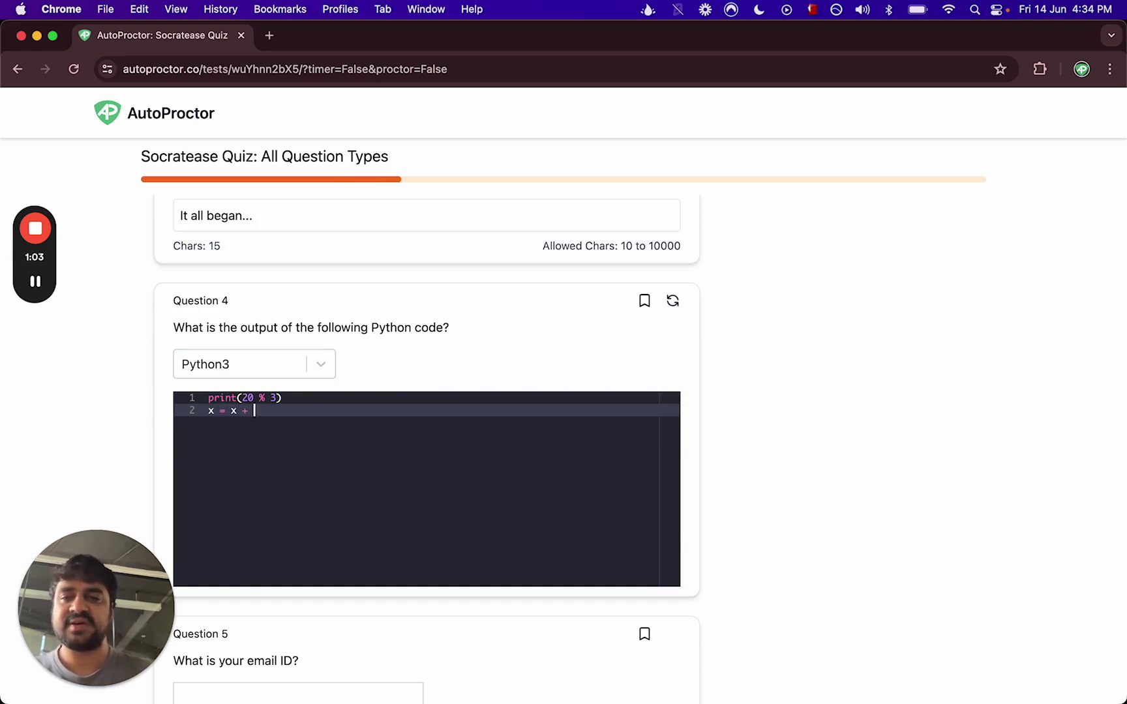
{"action": "type", "text": " 3"}
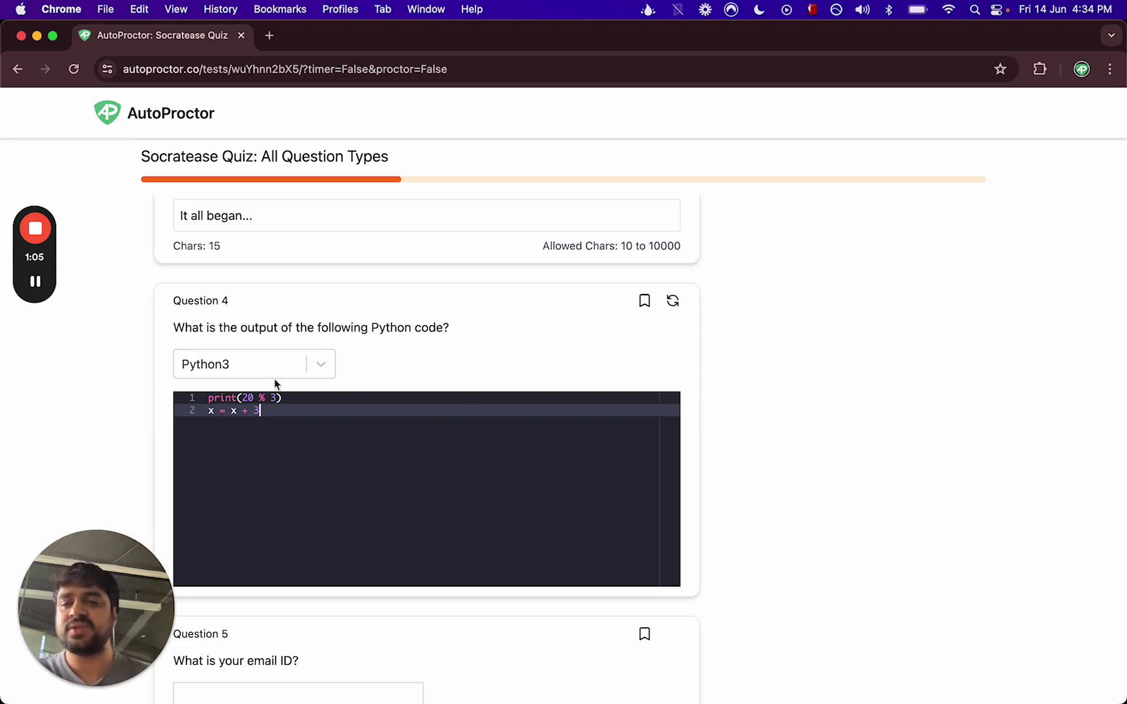
Step: Enter the beginning of an email address as the answer to question 5
{"action": "scroll", "coordinate": [795, 315], "scroll_direction": "down", "scroll_amount": 1}
{"action": "scroll", "coordinate": [795, 315], "scroll_direction": "down", "scroll_amount": 5}
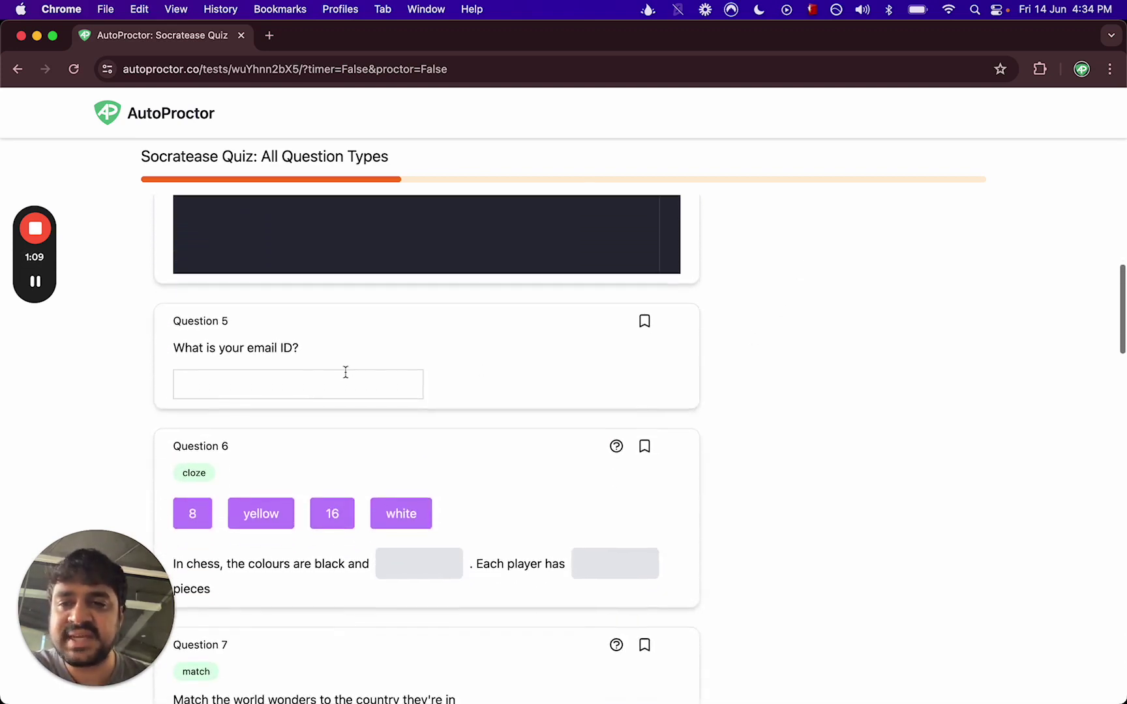
{"action": "left_click", "coordinate": [273, 383]}
{"action": "type", "text": "avill"}
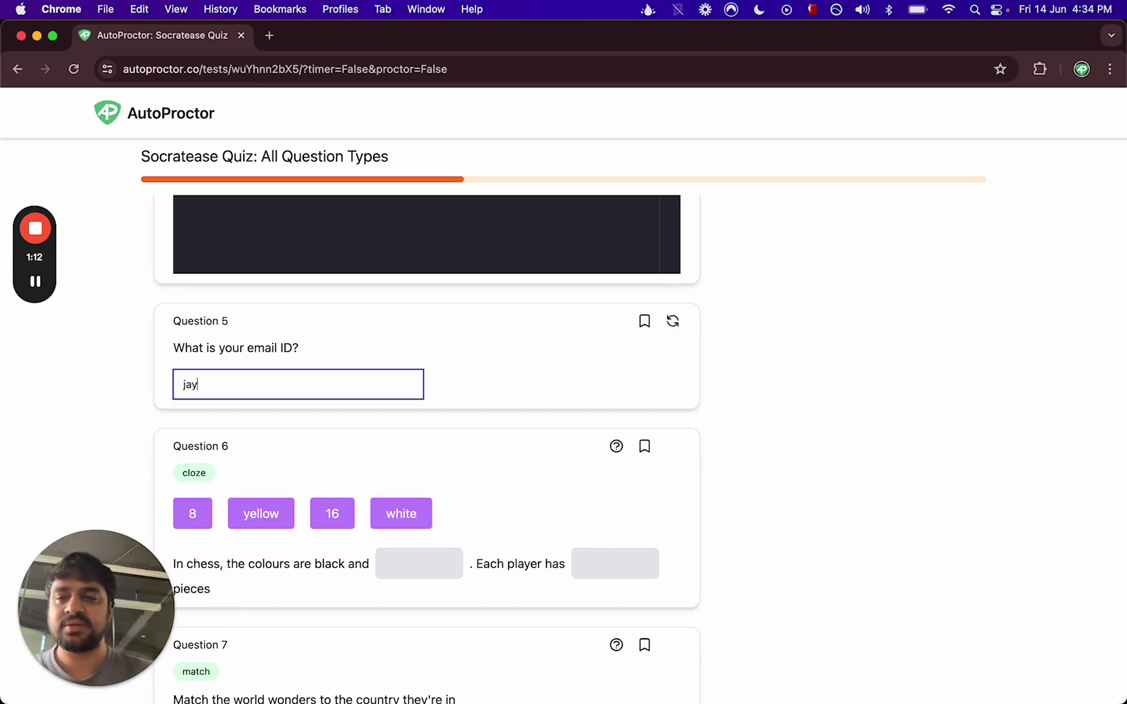
{"action": "scroll", "coordinate": [272, 383], "scroll_direction": "down", "scroll_amount": 5}
{"action": "scroll", "coordinate": [168, 337], "scroll_direction": "up", "scroll_amount": 5}
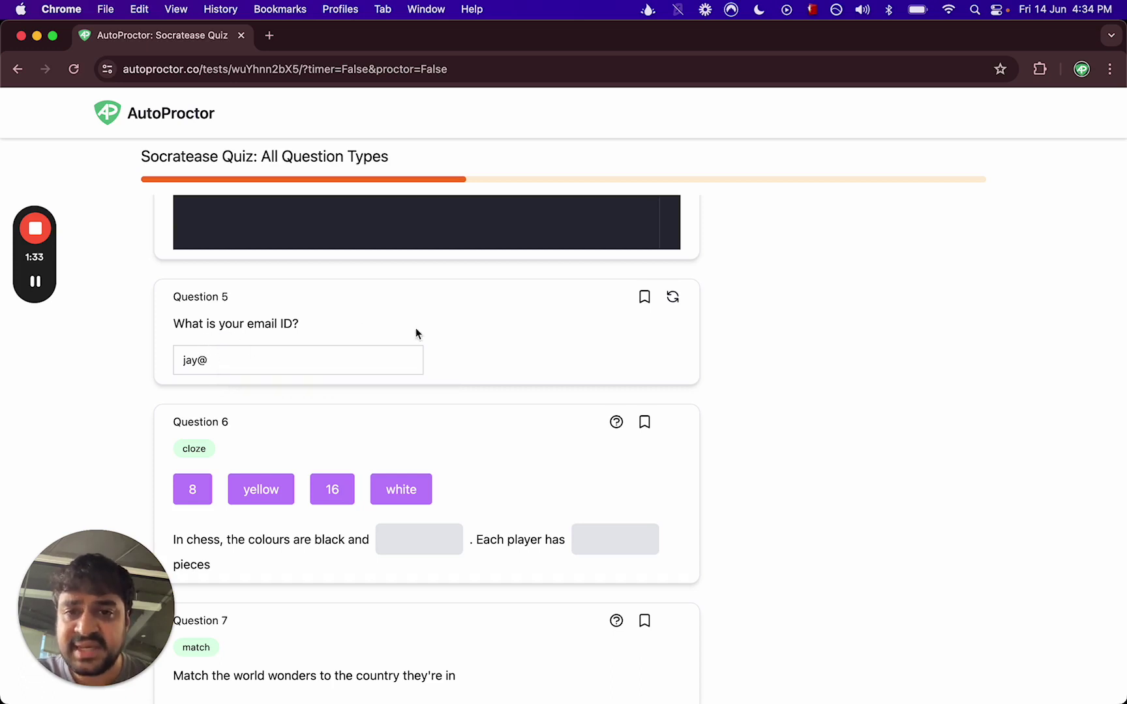
Step: Fill the blanks in question 6 with "white" for the chess colour and "16" for the number of pieces
{"action": "scroll", "coordinate": [494, 336], "scroll_direction": "down", "scroll_amount": 5}
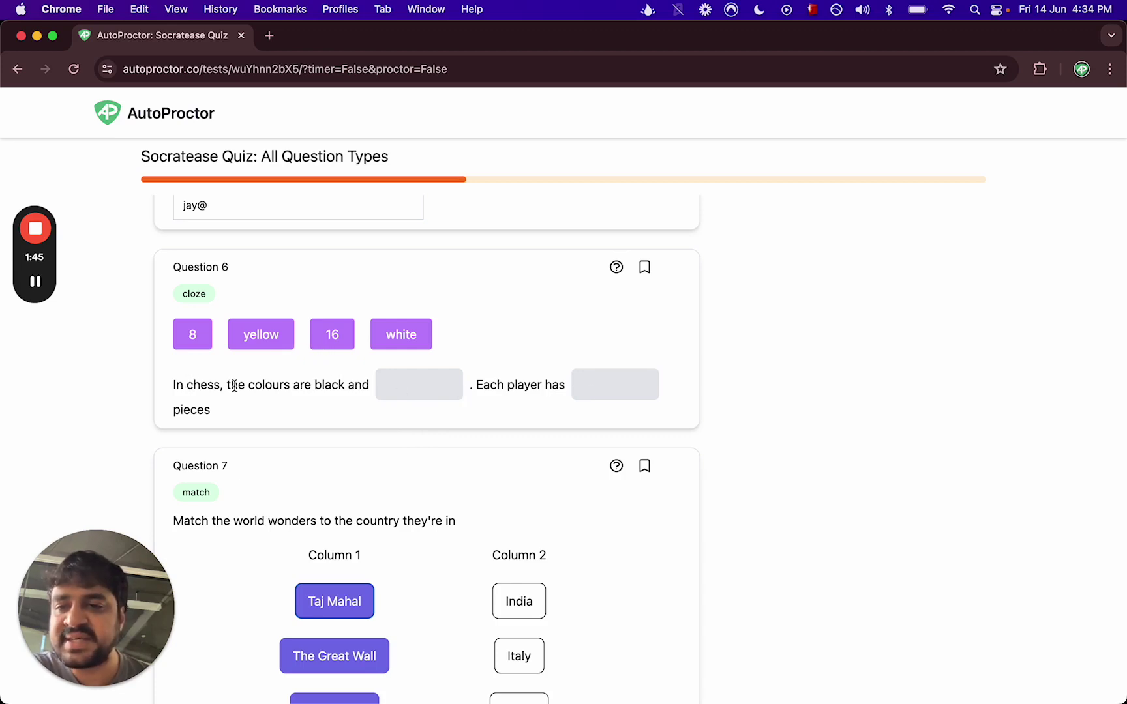
{"action": "left_click_drag", "start_coordinate": [411, 340], "coordinate": [419, 387]}
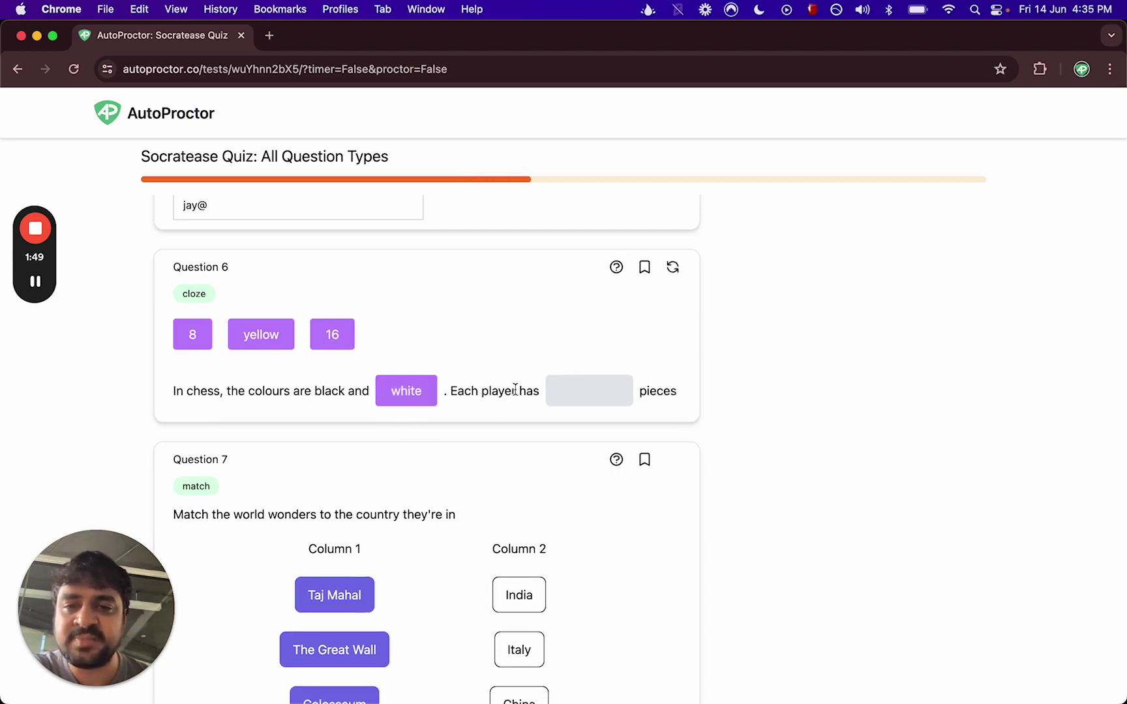
{"action": "left_click_drag", "start_coordinate": [311, 343], "coordinate": [568, 383]}
Step: Try matching Taj Mahal to India and Colosseum to Italy in question 7, and reset the answer
{"action": "scroll", "coordinate": [496, 350], "scroll_direction": "down", "scroll_amount": 2}
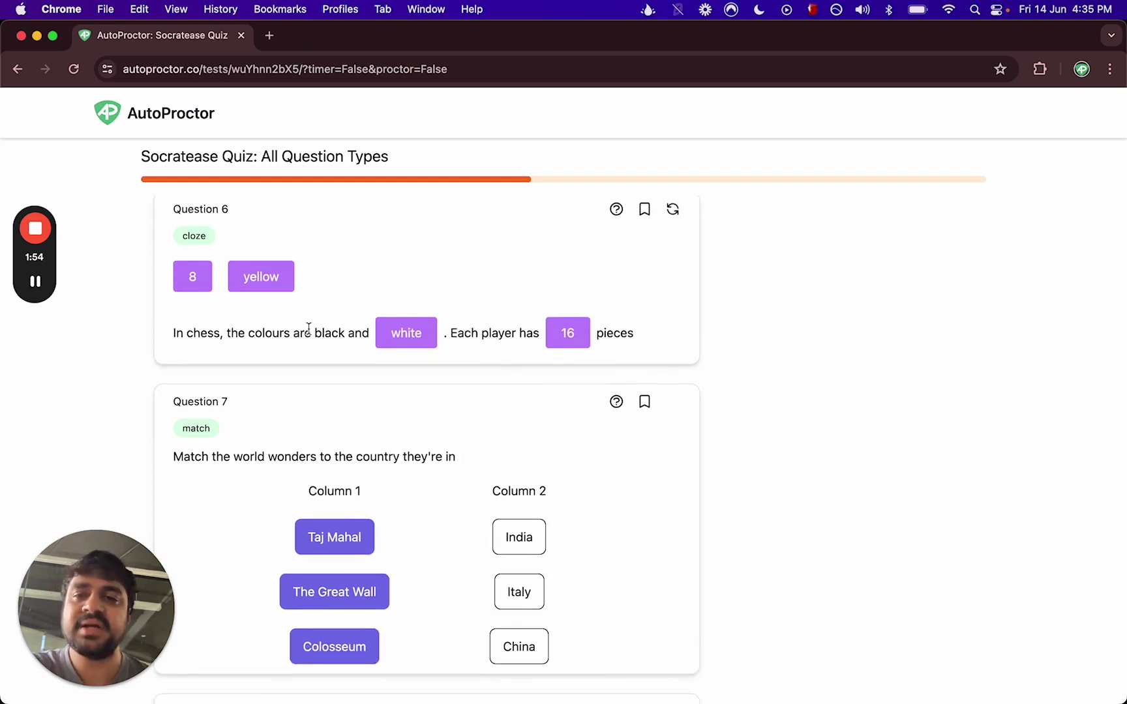
{"action": "scroll", "coordinate": [309, 328], "scroll_direction": "down", "scroll_amount": 4}
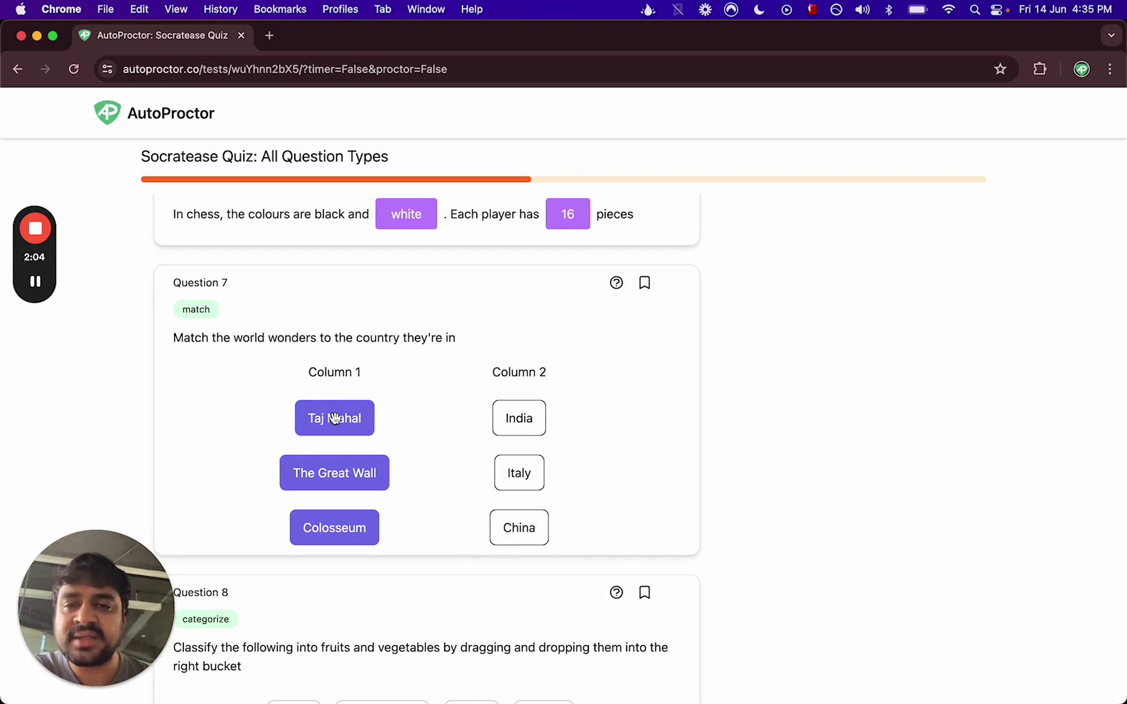
{"action": "left_click_drag", "start_coordinate": [334, 418], "coordinate": [519, 421]}
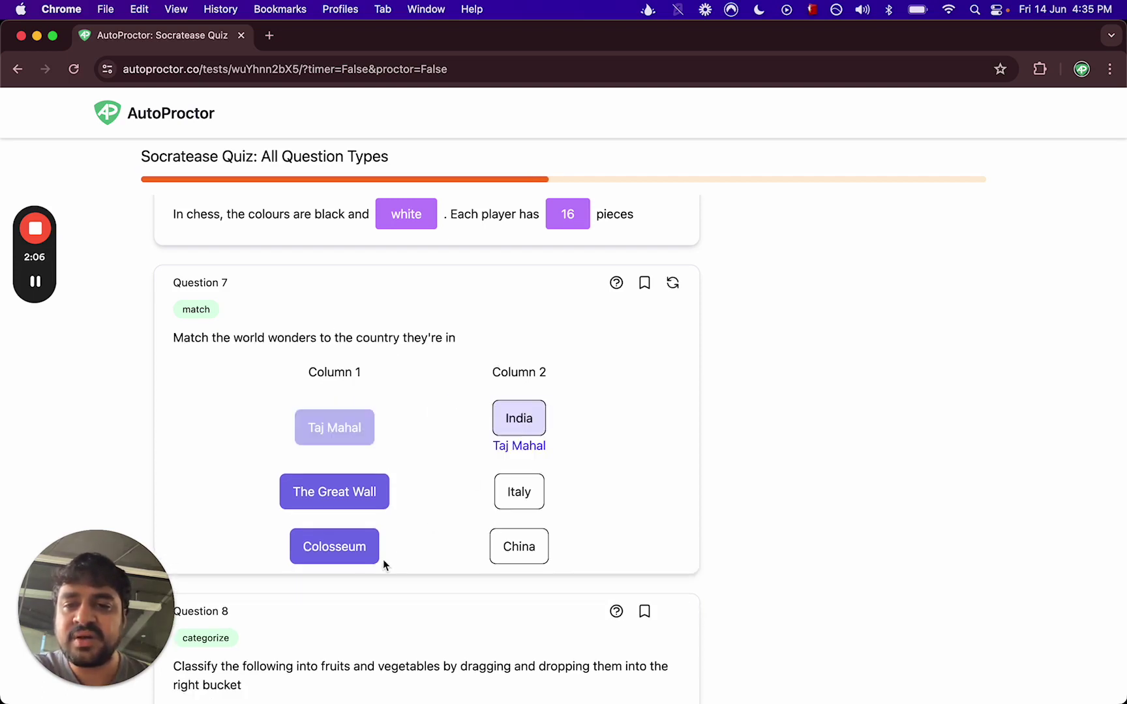
{"action": "left_click_drag", "start_coordinate": [340, 544], "coordinate": [534, 501]}
{"action": "left_click", "coordinate": [673, 282]}
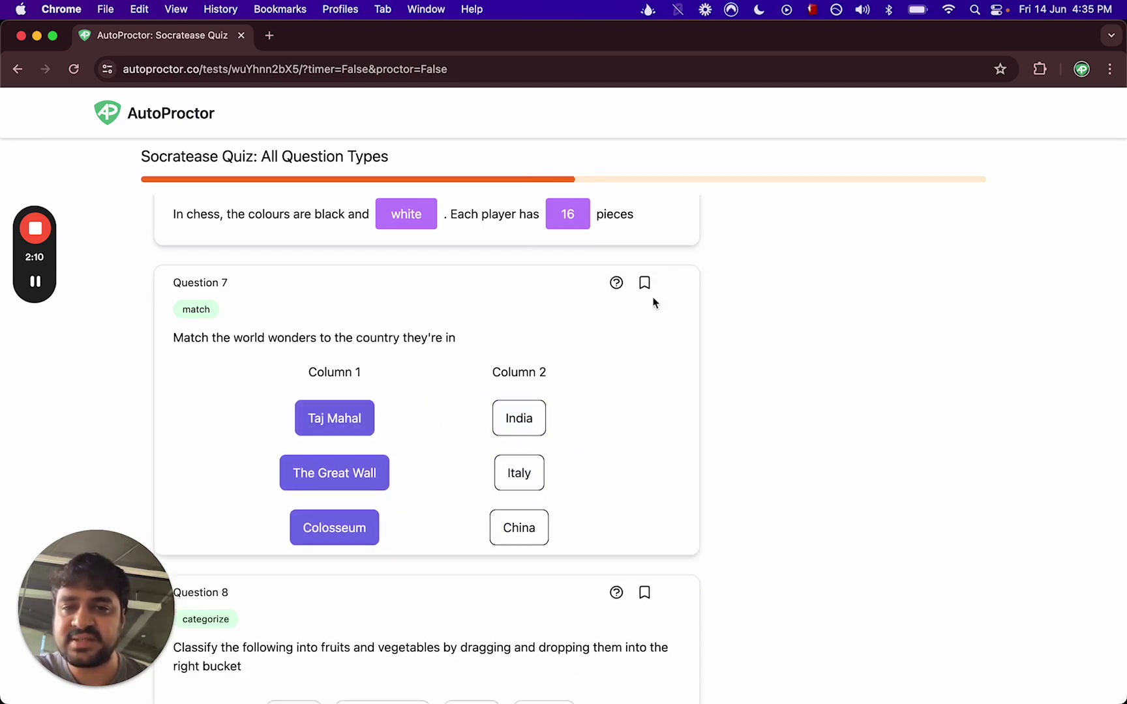
Step: Place Carrot and Tomato in the Vegetables bucket of question 8
{"action": "scroll", "coordinate": [506, 355], "scroll_direction": "down", "scroll_amount": 2}
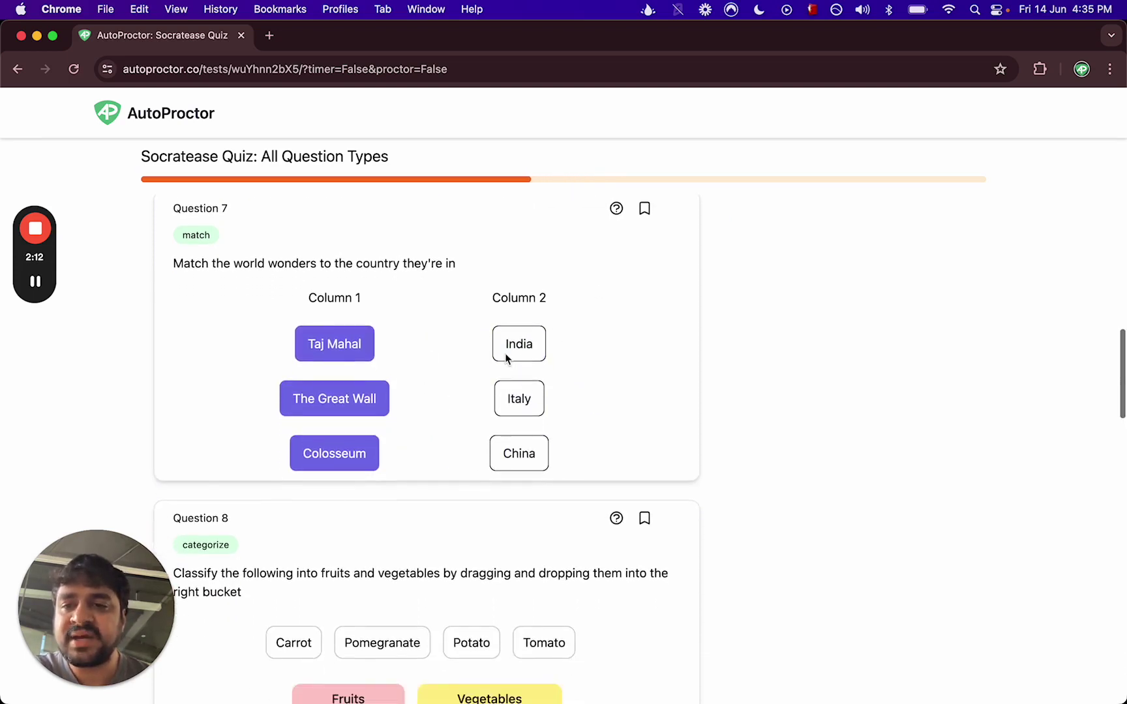
{"action": "scroll", "coordinate": [506, 356], "scroll_direction": "down", "scroll_amount": 5}
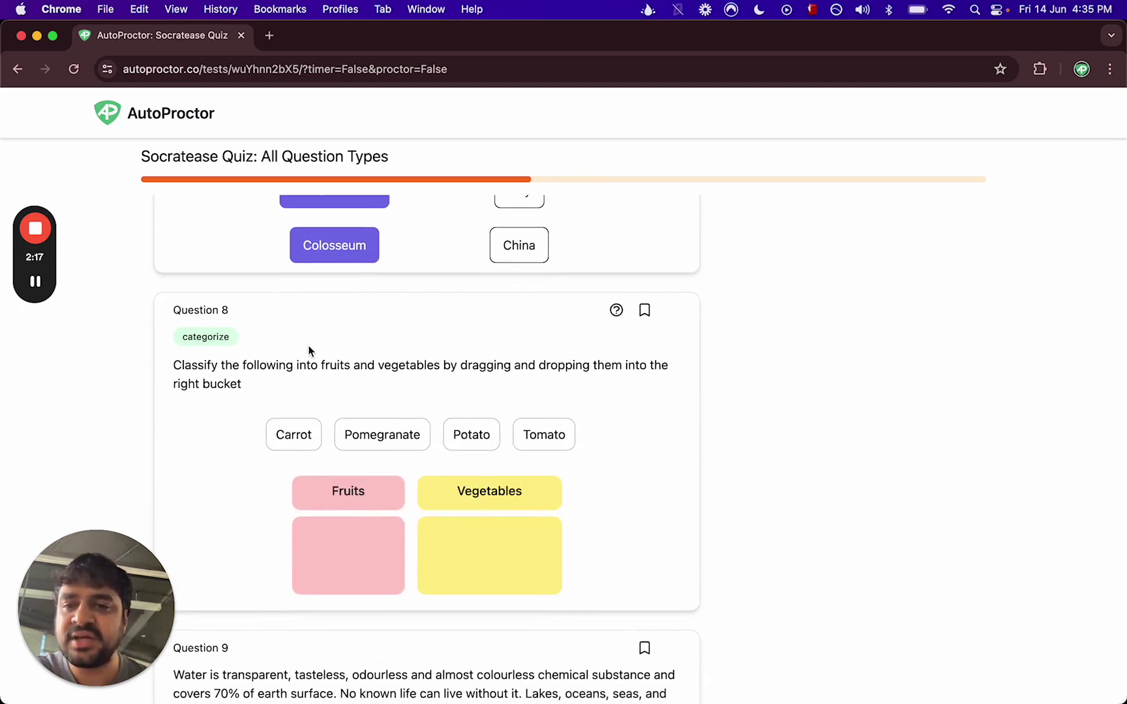
{"action": "scroll", "coordinate": [309, 352], "scroll_direction": "down", "scroll_amount": 2}
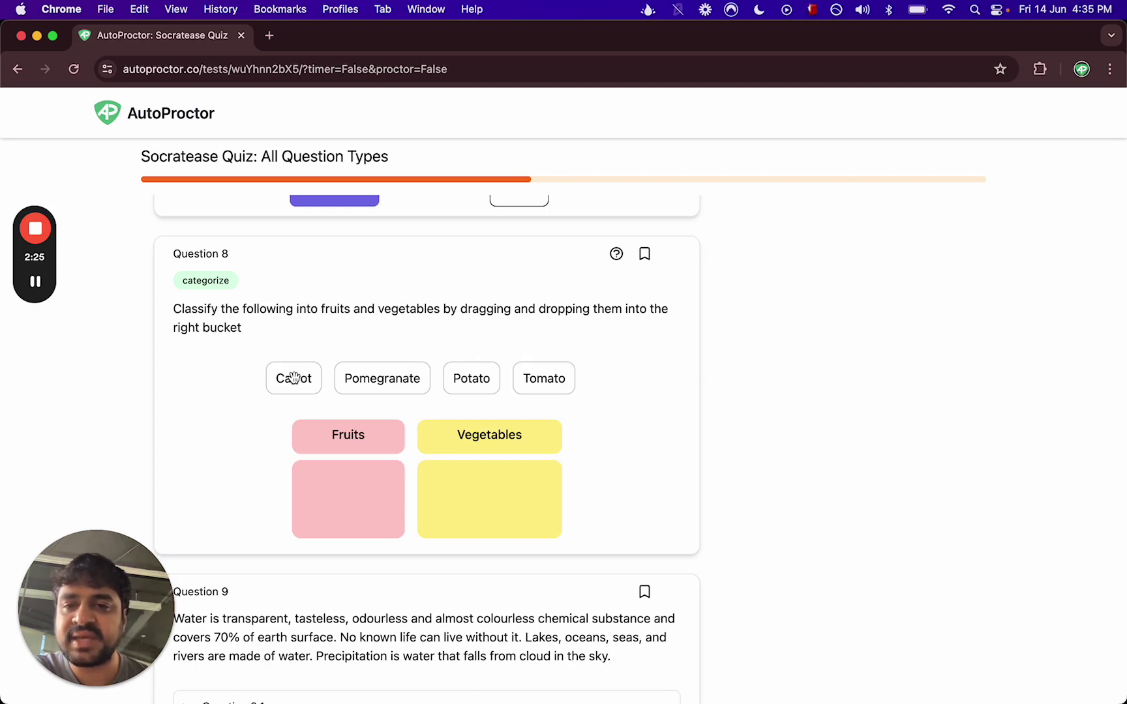
{"action": "left_click_drag", "start_coordinate": [293, 379], "coordinate": [476, 478]}
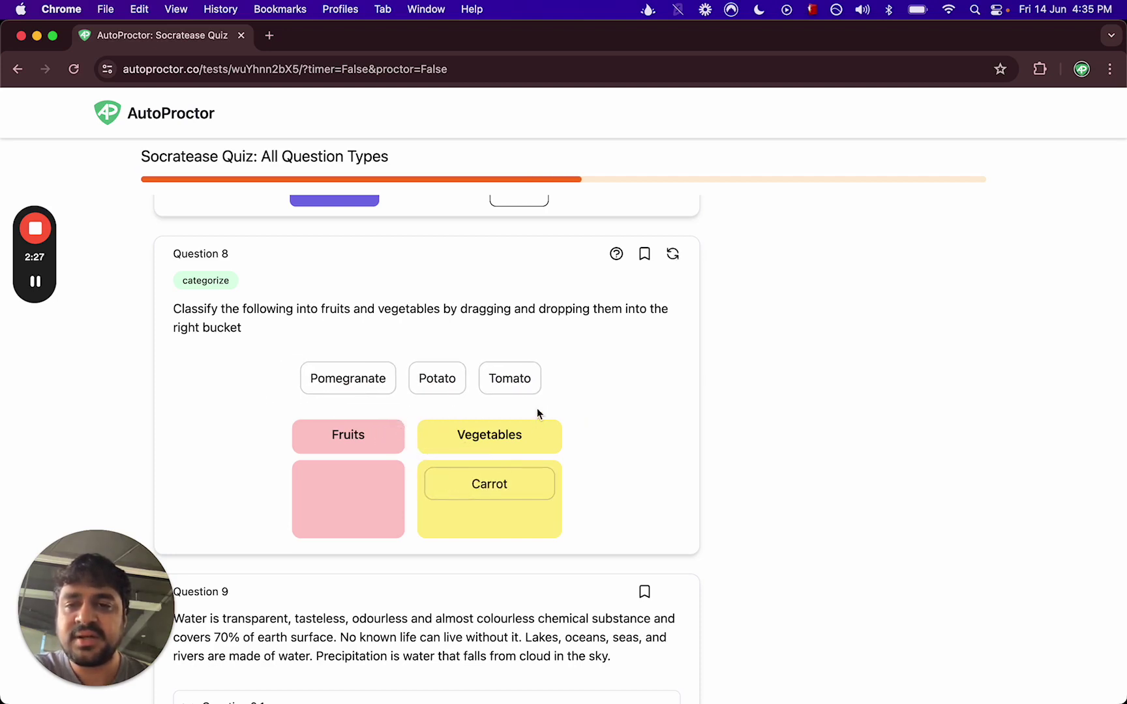
{"action": "left_click_drag", "start_coordinate": [515, 379], "coordinate": [460, 497]}
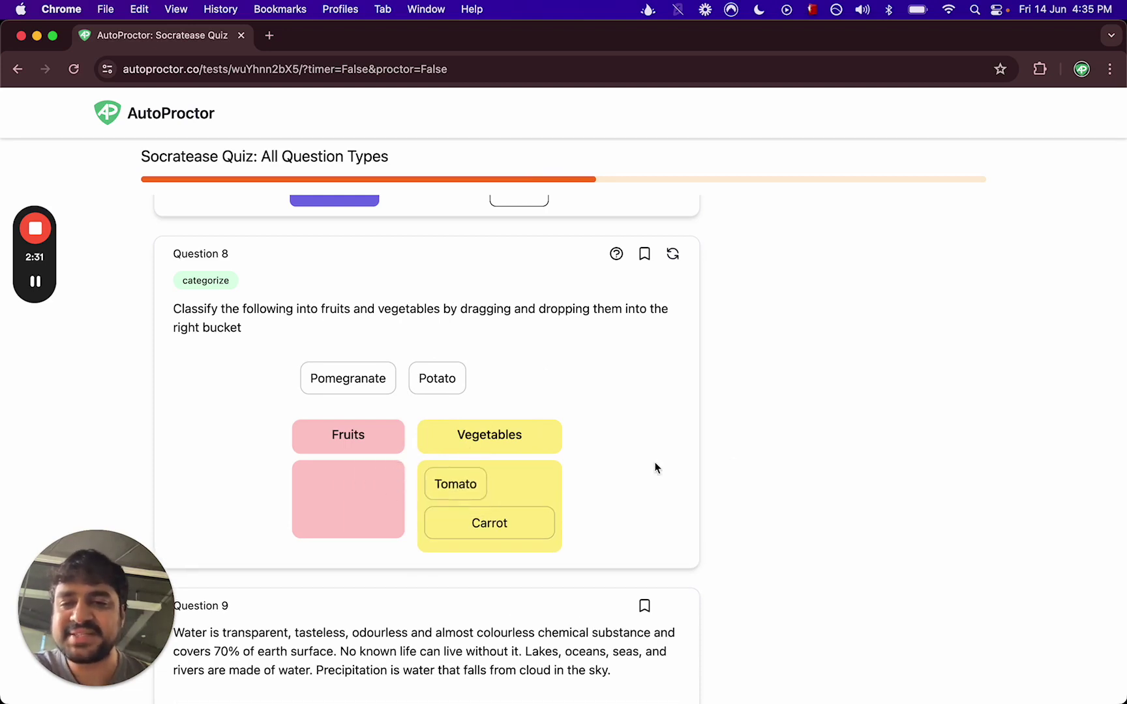
Step: Read the passage about water in question 9, highlighting part of its text, and examine its comprehension sub-questions
{"action": "scroll", "coordinate": [751, 464], "scroll_direction": "down", "scroll_amount": 5}
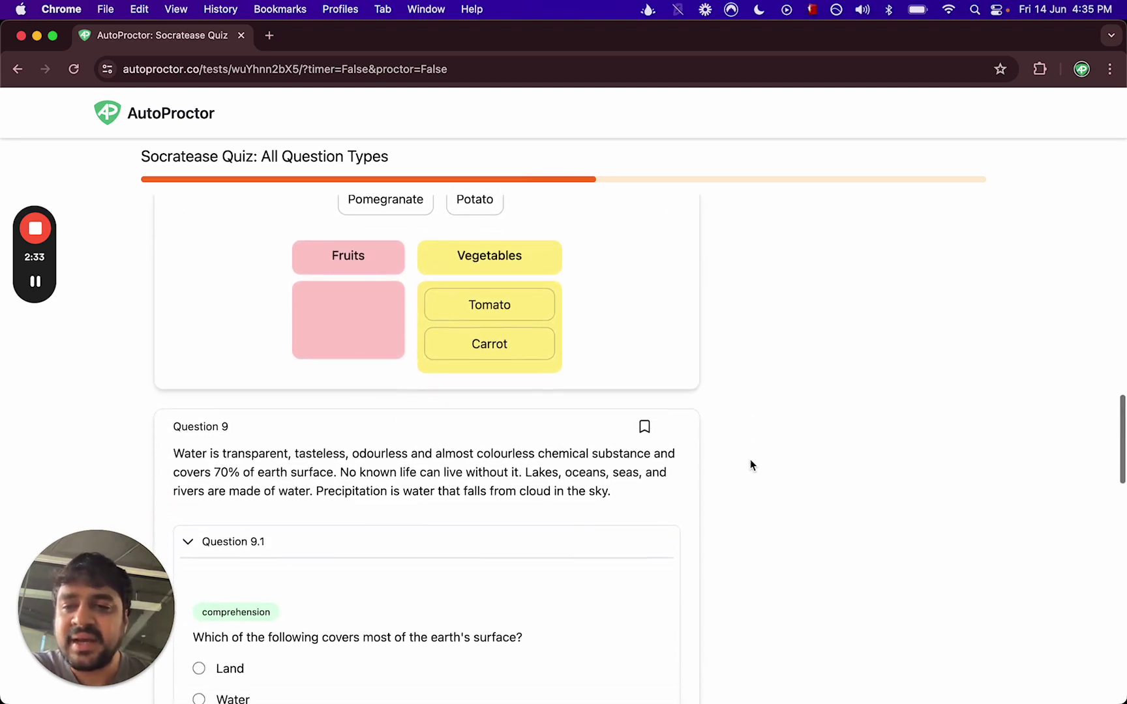
{"action": "scroll", "coordinate": [750, 461], "scroll_direction": "up", "scroll_amount": 4}
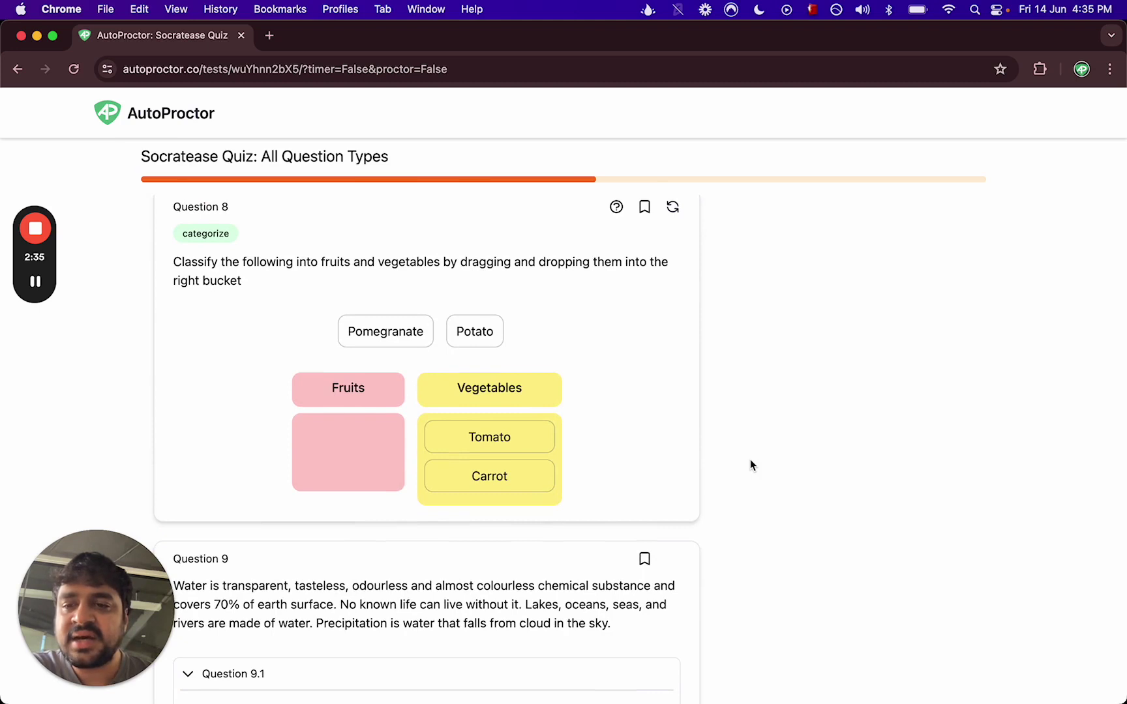
{"action": "scroll", "coordinate": [750, 462], "scroll_direction": "down", "scroll_amount": 5}
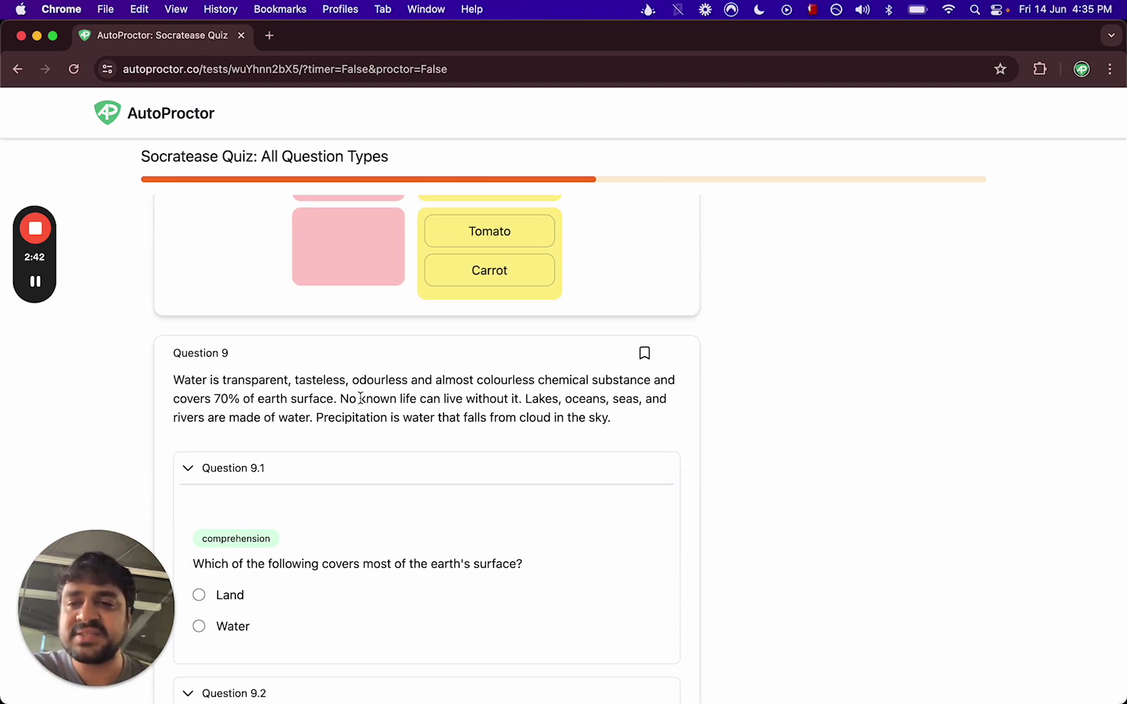
{"action": "scroll", "coordinate": [360, 399], "scroll_direction": "down", "scroll_amount": 1}
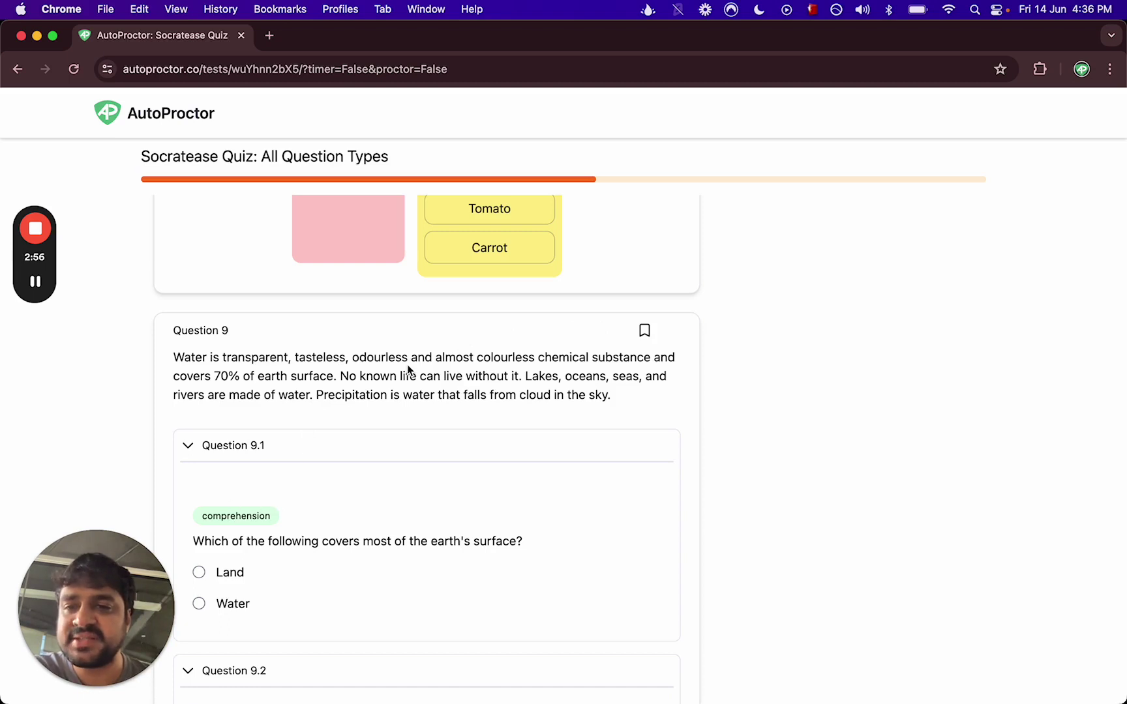
{"action": "scroll", "coordinate": [411, 370], "scroll_direction": "down", "scroll_amount": 1}
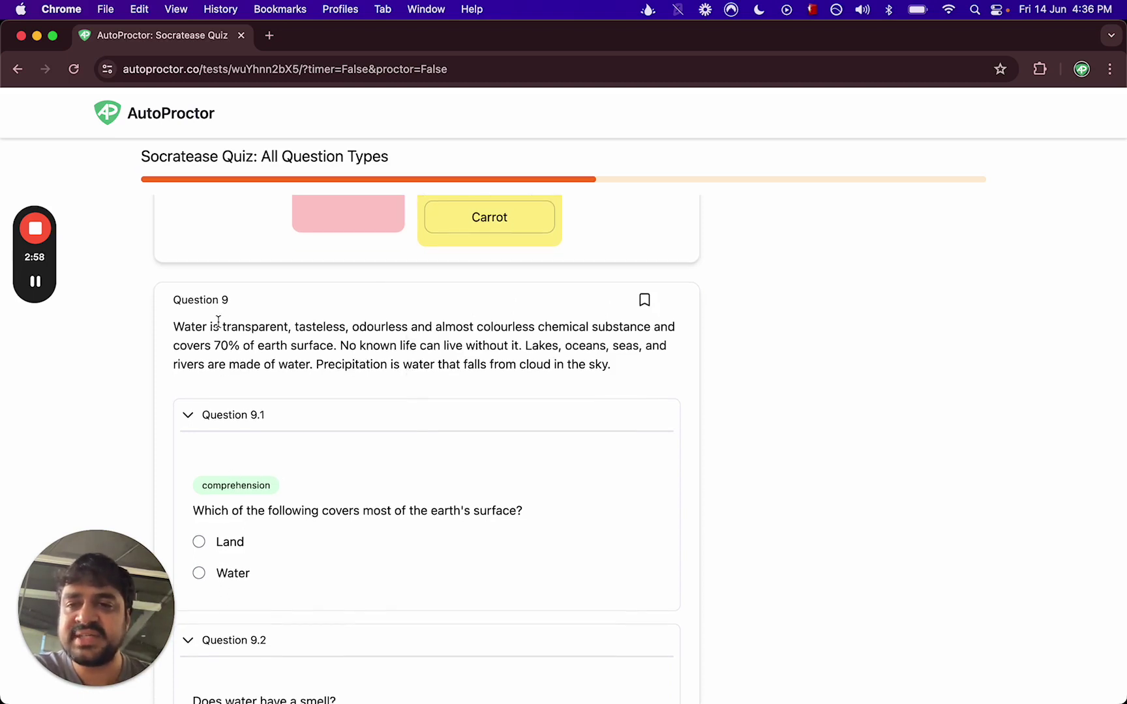
{"action": "left_click_drag", "start_coordinate": [219, 321], "coordinate": [260, 360]}
{"action": "scroll", "coordinate": [261, 360], "scroll_direction": "down", "scroll_amount": 3}
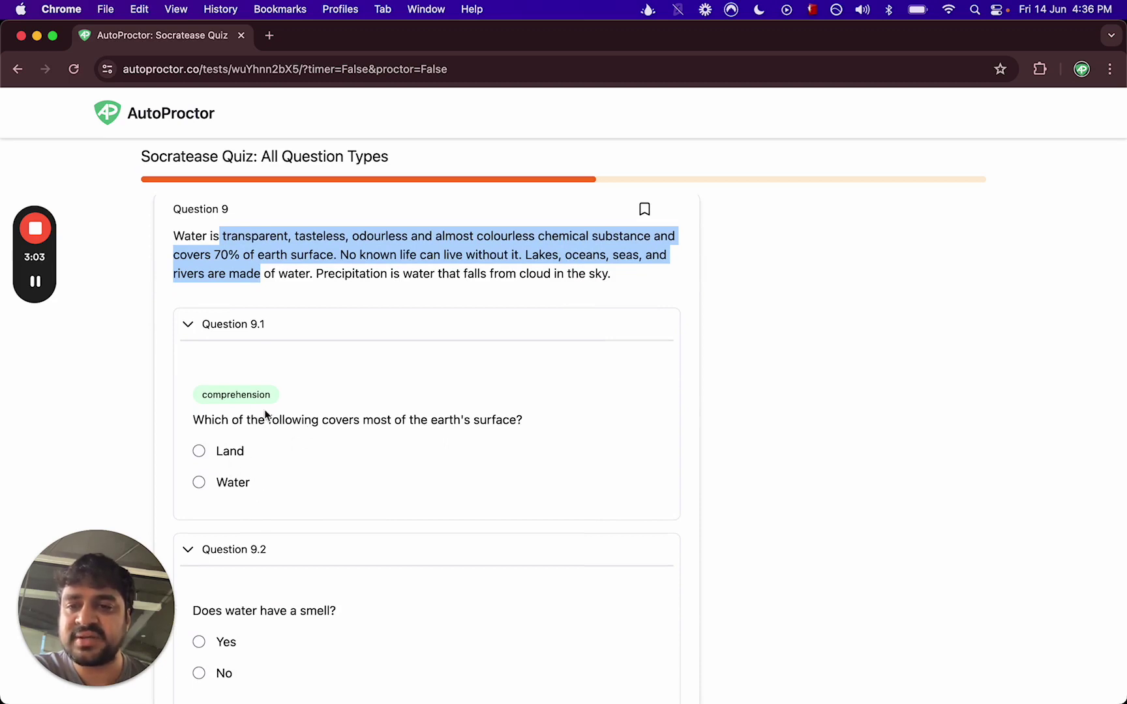
Step: Answer question 9.1, about what covers most of the earth's surface, with Land
{"action": "left_click", "coordinate": [200, 451]}
{"action": "scroll", "coordinate": [481, 444], "scroll_direction": "down", "scroll_amount": 5}
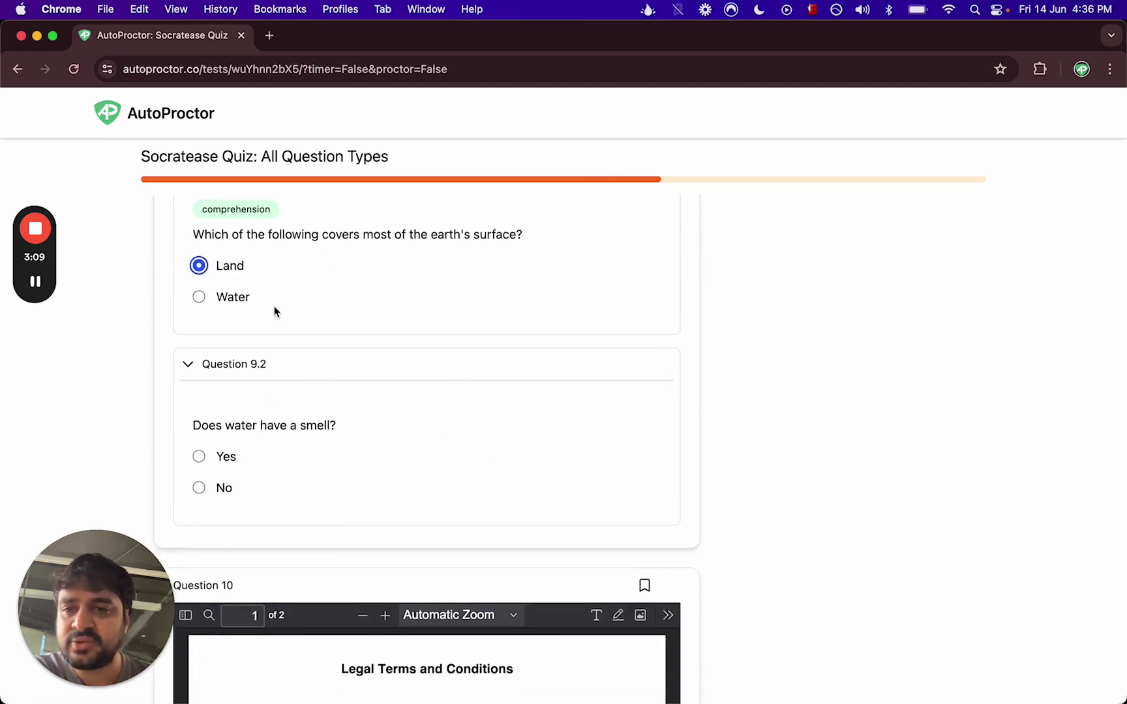
{"action": "scroll", "coordinate": [282, 402], "scroll_direction": "up", "scroll_amount": 5}
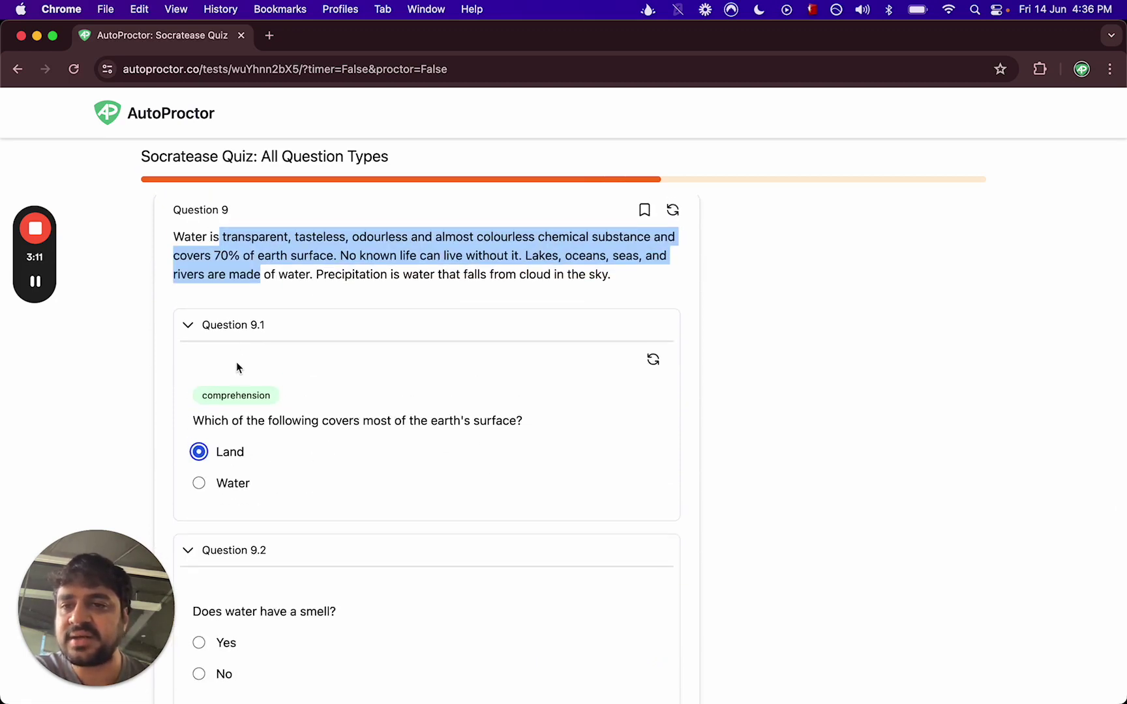
Step: Read through the Legal Terms and Conditions document embedded in question 10
{"action": "scroll", "coordinate": [710, 441], "scroll_direction": "down", "scroll_amount": 1}
{"action": "scroll", "coordinate": [710, 442], "scroll_direction": "down", "scroll_amount": 10}
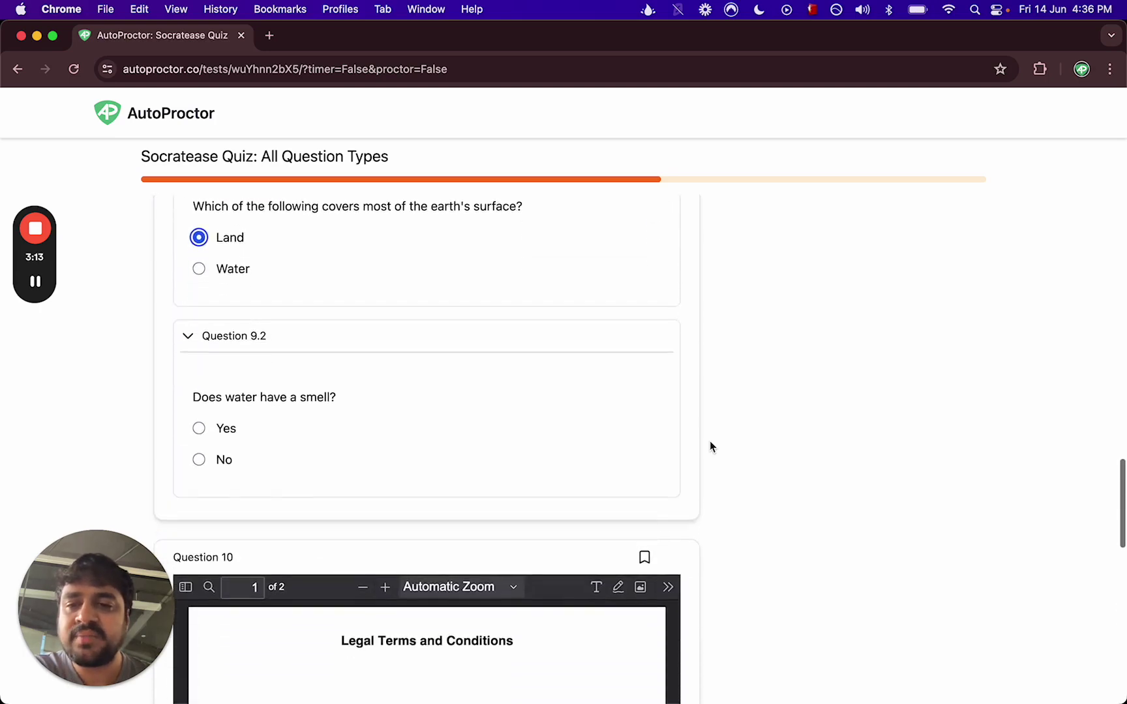
{"action": "scroll", "coordinate": [709, 441], "scroll_direction": "down", "scroll_amount": 6}
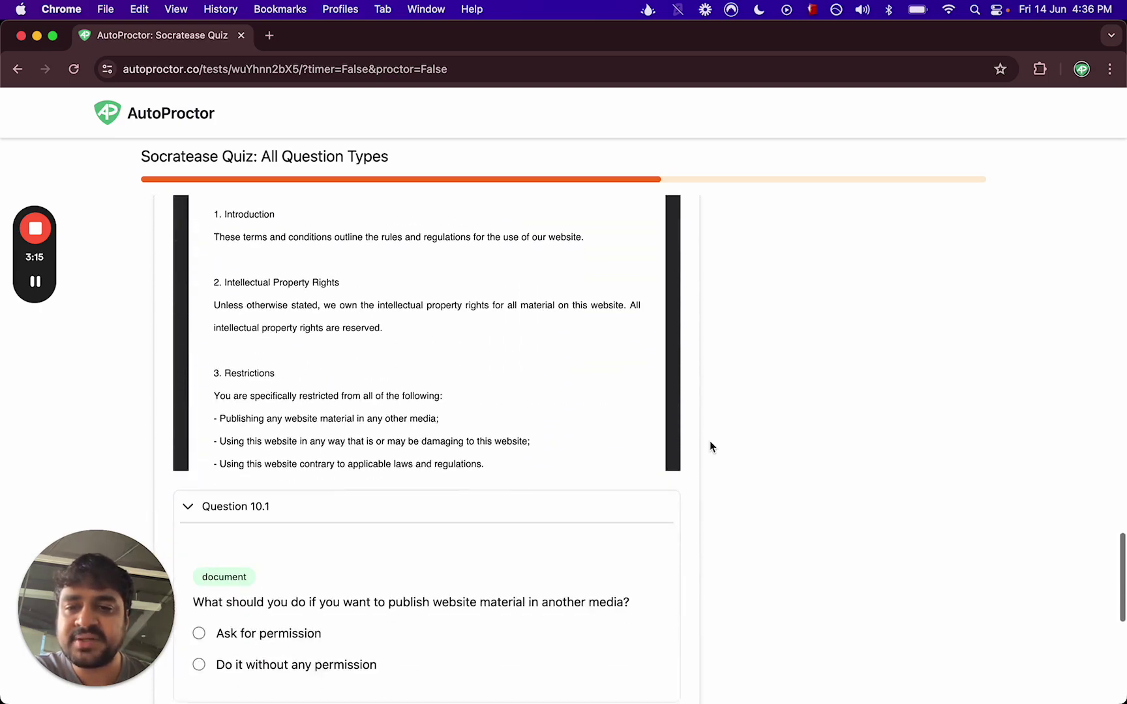
{"action": "scroll", "coordinate": [745, 441], "scroll_direction": "up", "scroll_amount": 4}
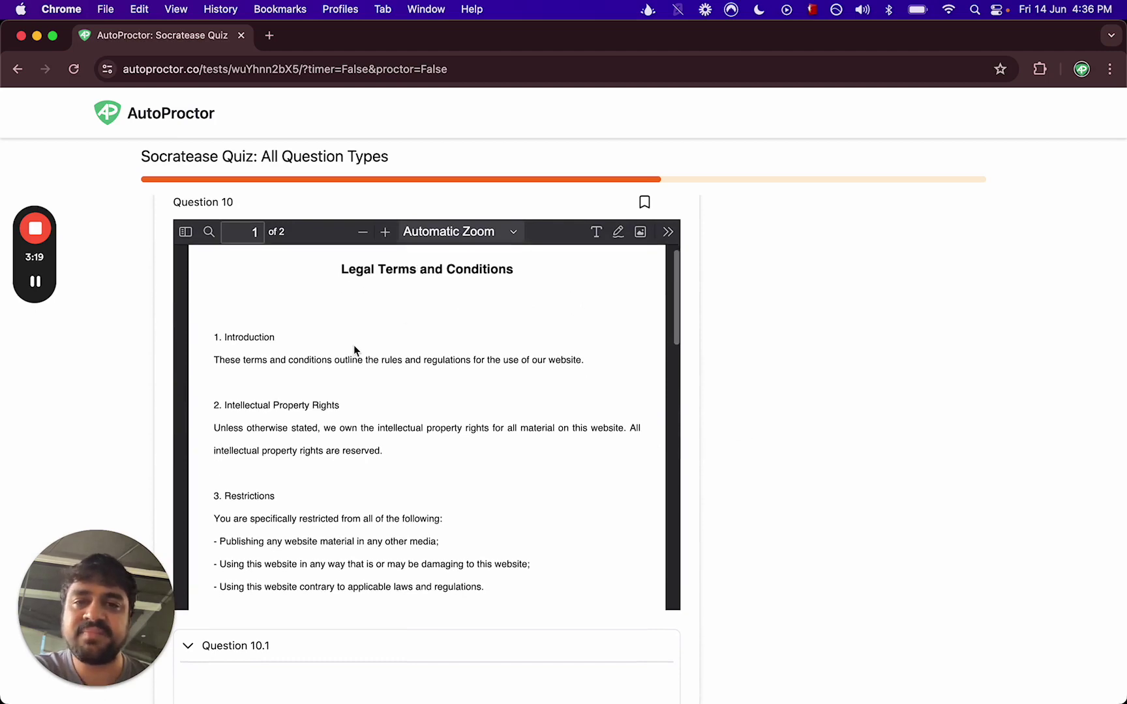
{"action": "scroll", "coordinate": [354, 350], "scroll_direction": "down", "scroll_amount": 10}
{"action": "scroll", "coordinate": [354, 348], "scroll_direction": "down", "scroll_amount": 5}
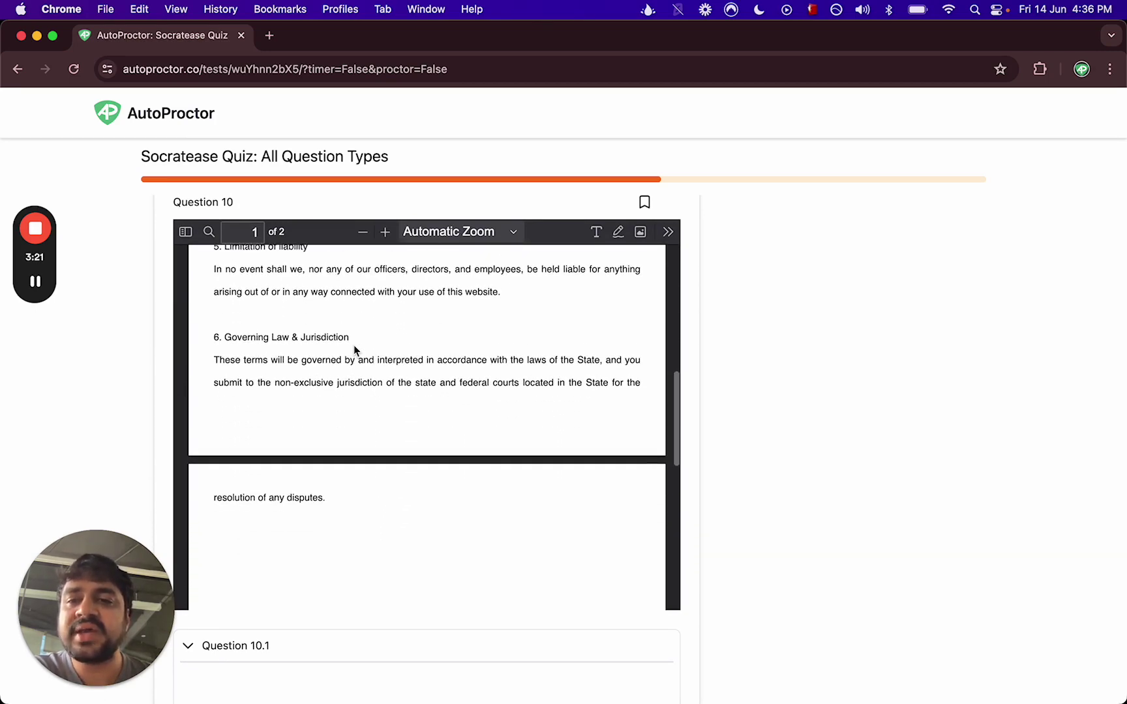
{"action": "scroll", "coordinate": [354, 348], "scroll_direction": "up", "scroll_amount": 5}
{"action": "scroll", "coordinate": [353, 345], "scroll_direction": "up", "scroll_amount": 6}
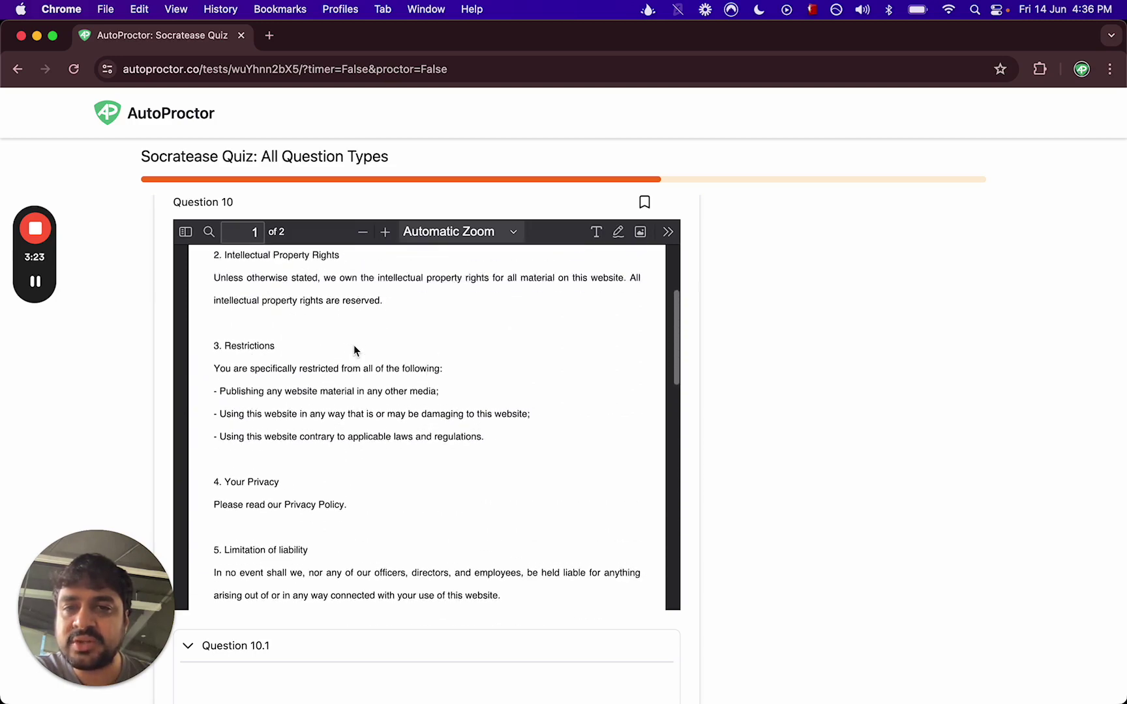
Step: Answer question 10.1, about publishing website material in another media, with "Ask for permission"
{"action": "scroll", "coordinate": [355, 282], "scroll_direction": "down", "scroll_amount": 4}
{"action": "scroll", "coordinate": [795, 336], "scroll_direction": "down", "scroll_amount": 5}
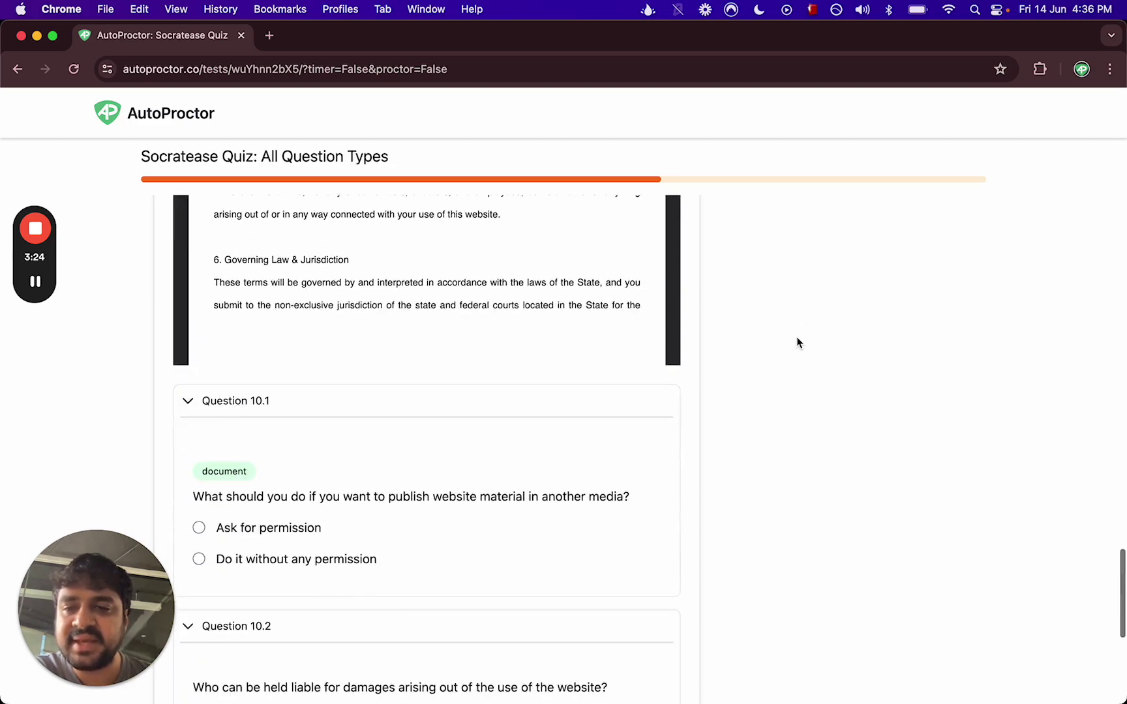
{"action": "left_click", "coordinate": [199, 497]}
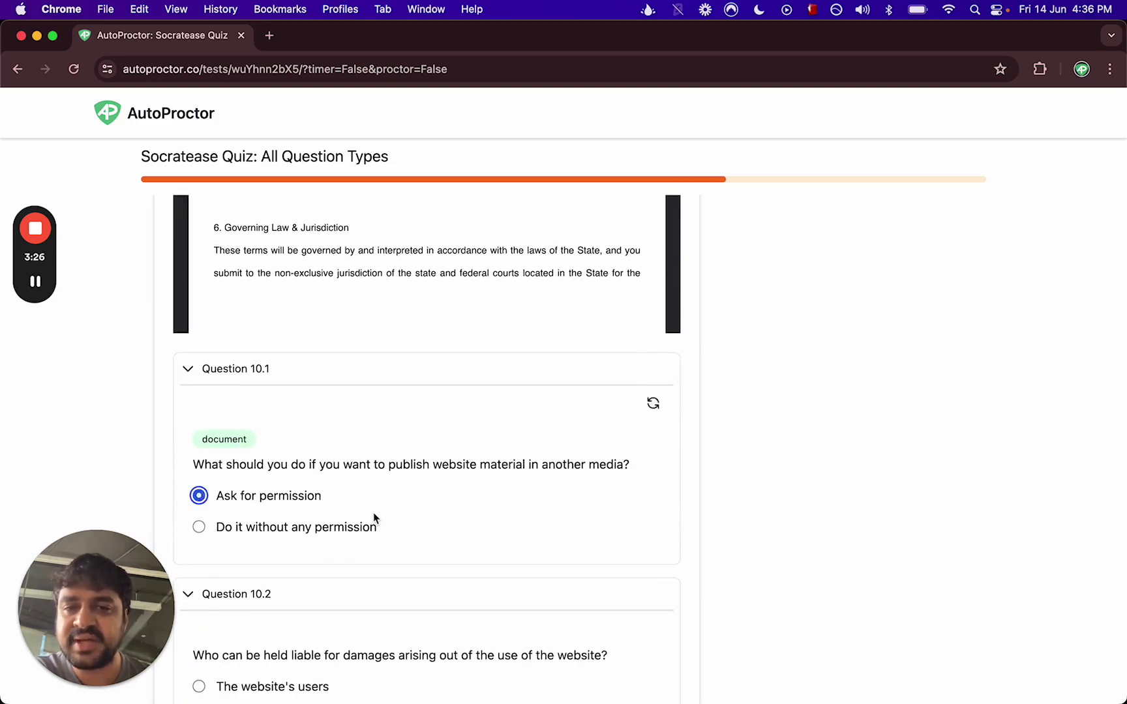
{"action": "scroll", "coordinate": [373, 512], "scroll_direction": "down", "scroll_amount": 3}
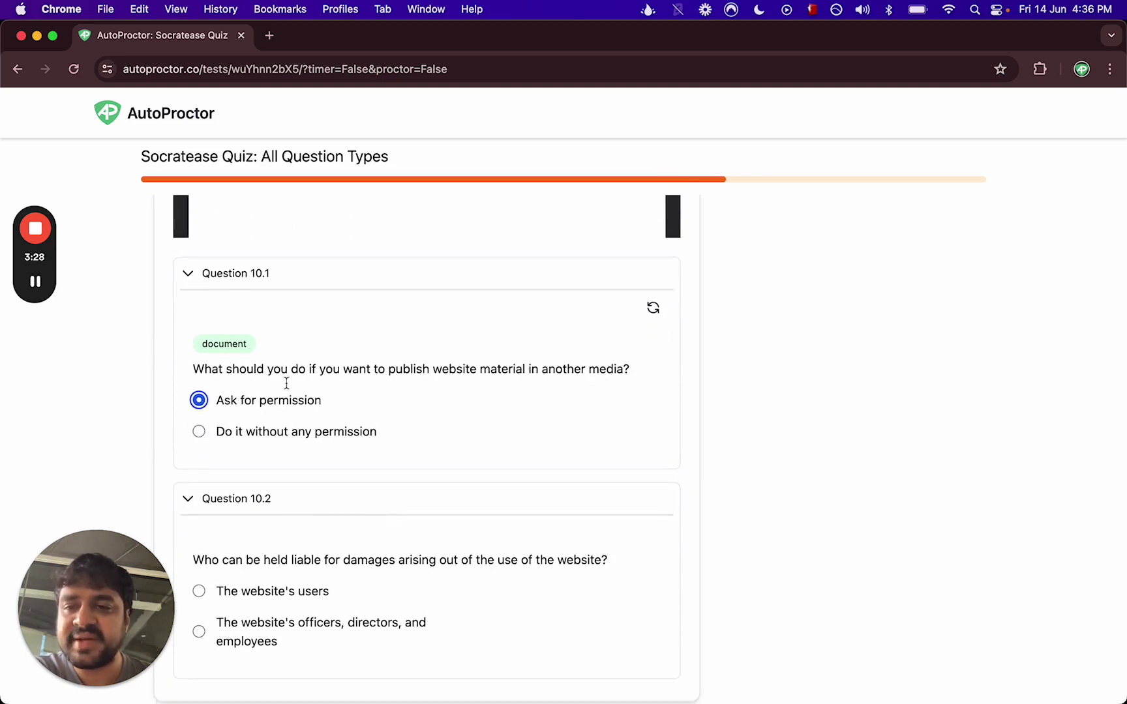
Step: Choose question 11.1 as the one to answer in question 11 and place Alexander in its first blank
{"action": "scroll", "coordinate": [319, 487], "scroll_direction": "down", "scroll_amount": 4}
{"action": "scroll", "coordinate": [319, 483], "scroll_direction": "down", "scroll_amount": 3}
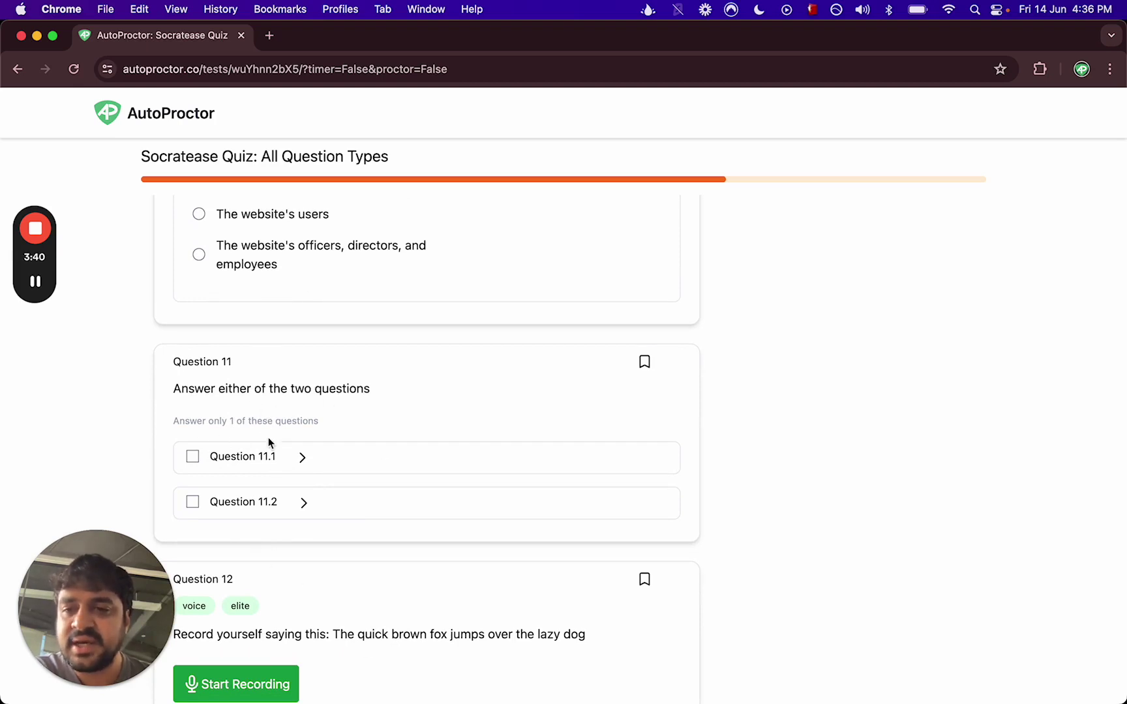
{"action": "left_click_drag", "start_coordinate": [202, 421], "coordinate": [236, 421]}
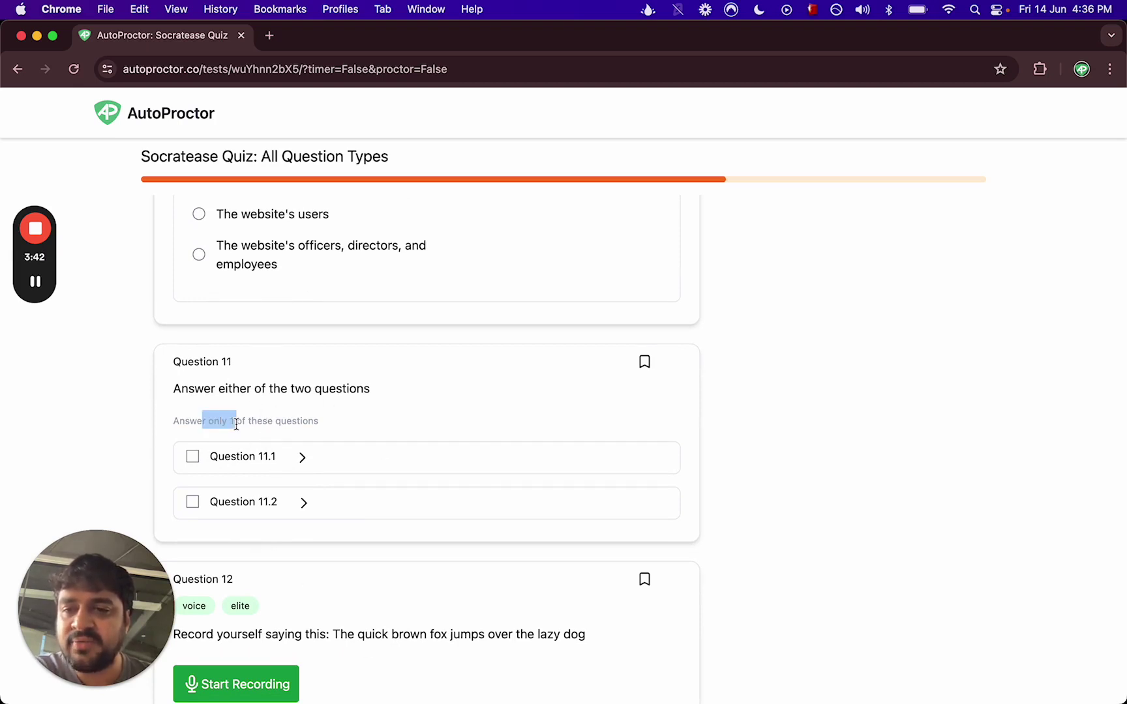
{"action": "left_click", "coordinate": [193, 458]}
{"action": "scroll", "coordinate": [328, 502], "scroll_direction": "down", "scroll_amount": 3}
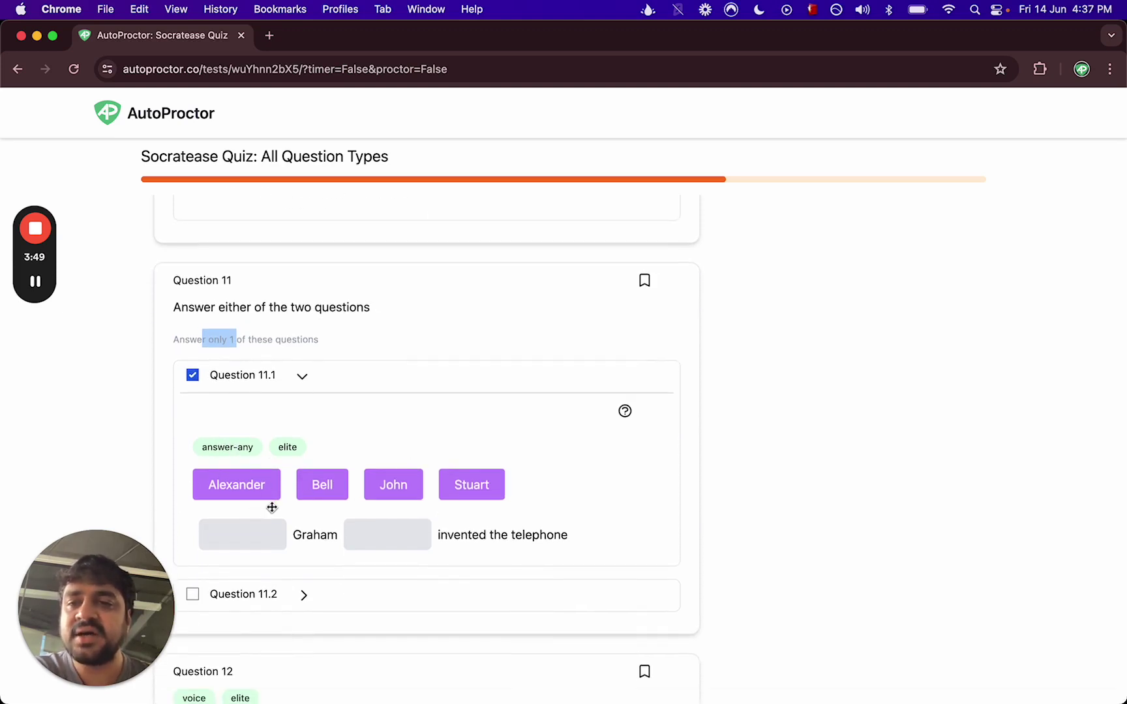
{"action": "left_click_drag", "start_coordinate": [251, 486], "coordinate": [252, 530]}
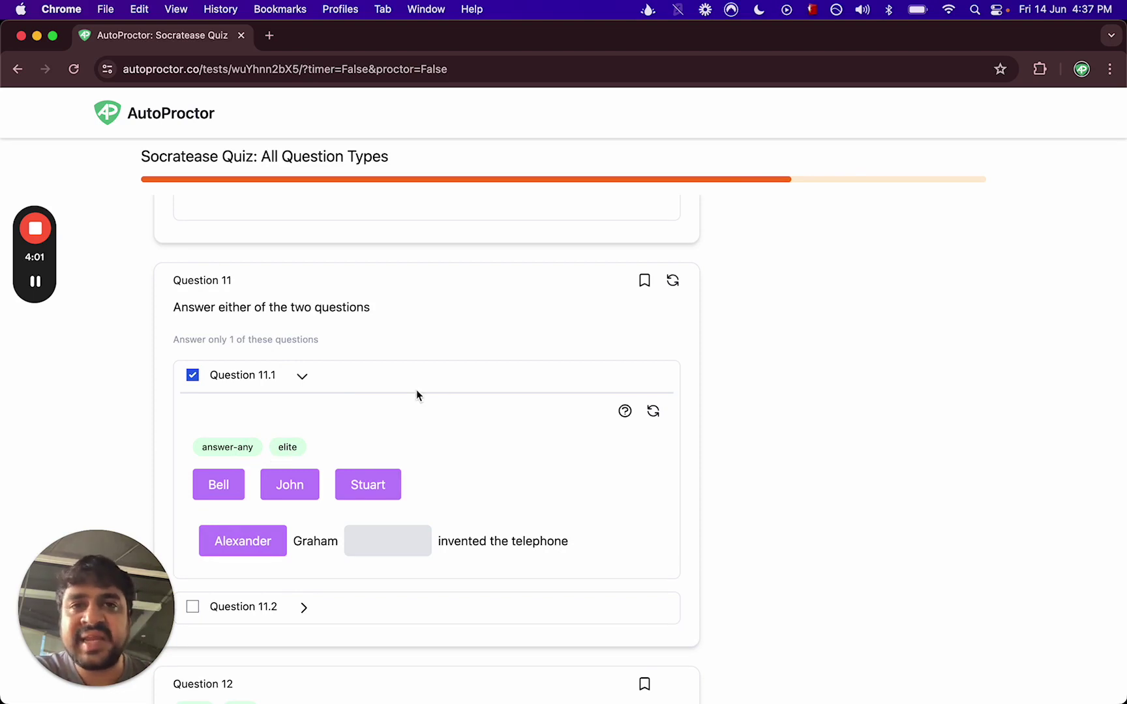
Step: Deselect question 11.1 and choose question 11.2, about the largest continent, as the one to answer instead
{"action": "scroll", "coordinate": [403, 364], "scroll_direction": "up", "scroll_amount": 3}
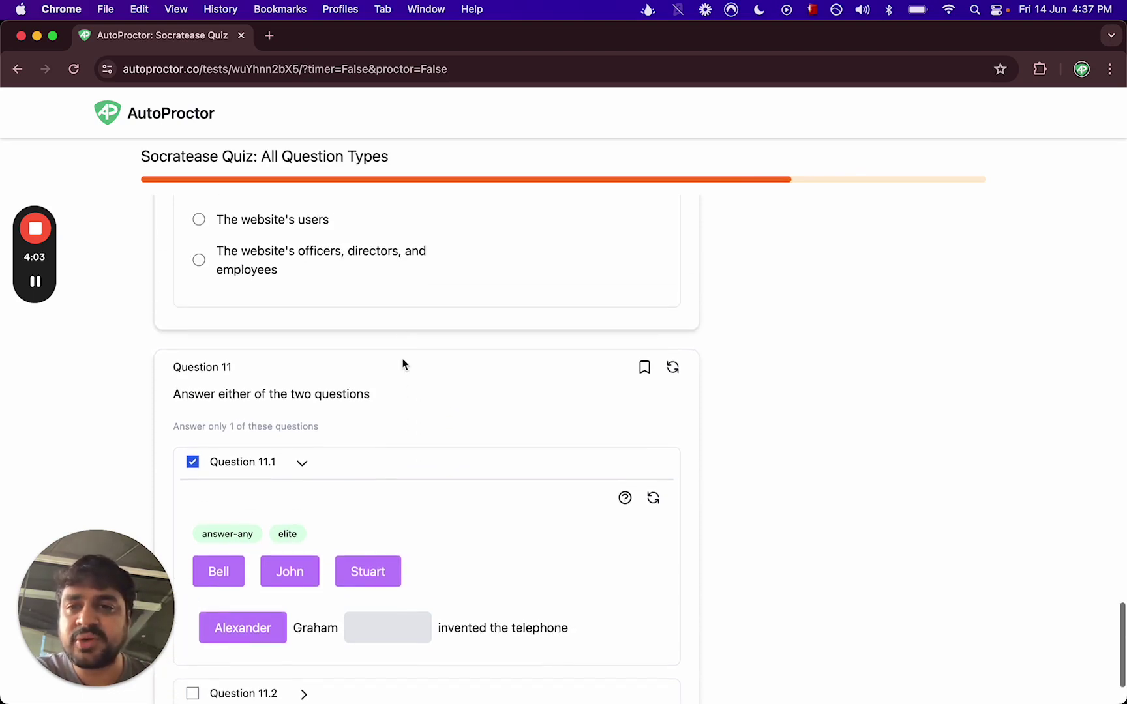
{"action": "scroll", "coordinate": [338, 311], "scroll_direction": "up", "scroll_amount": 3}
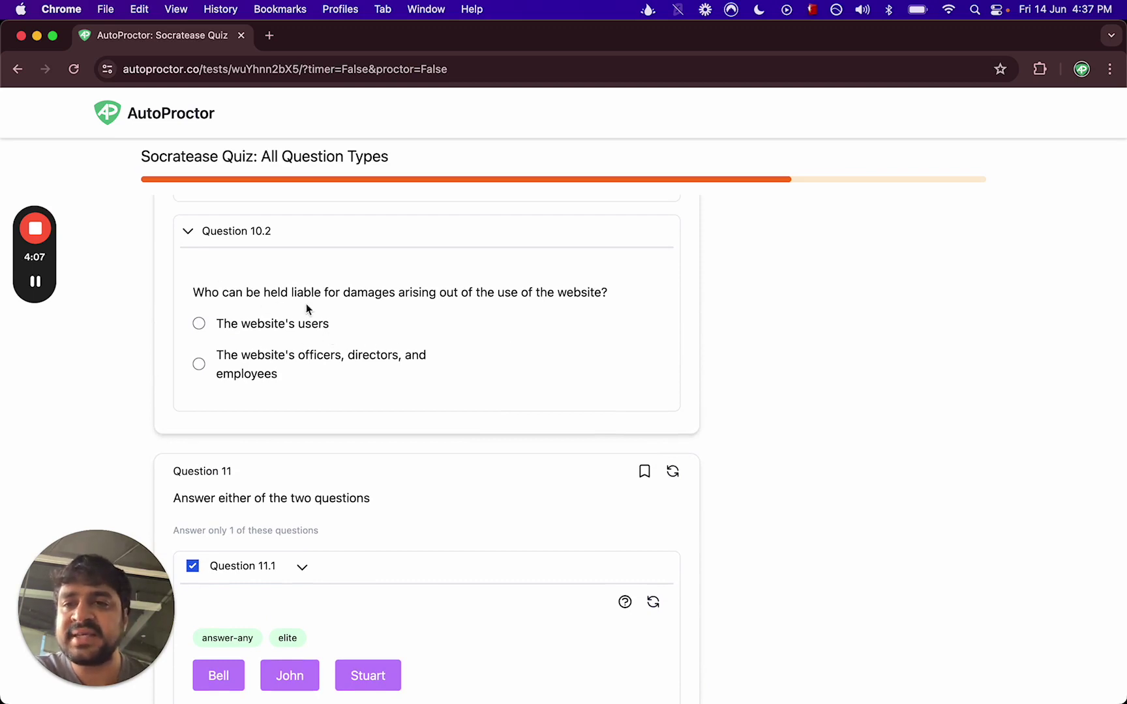
{"action": "scroll", "coordinate": [291, 344], "scroll_direction": "down", "scroll_amount": 2}
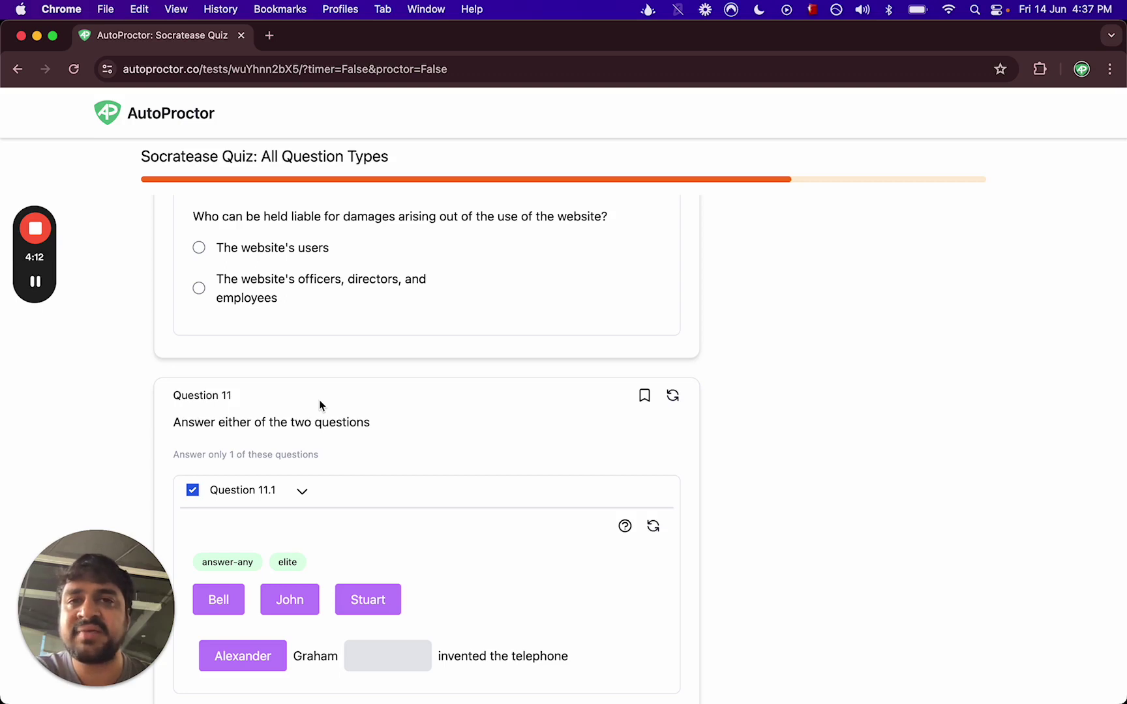
{"action": "scroll", "coordinate": [319, 400], "scroll_direction": "down", "scroll_amount": 1}
{"action": "scroll", "coordinate": [363, 486], "scroll_direction": "down", "scroll_amount": 3}
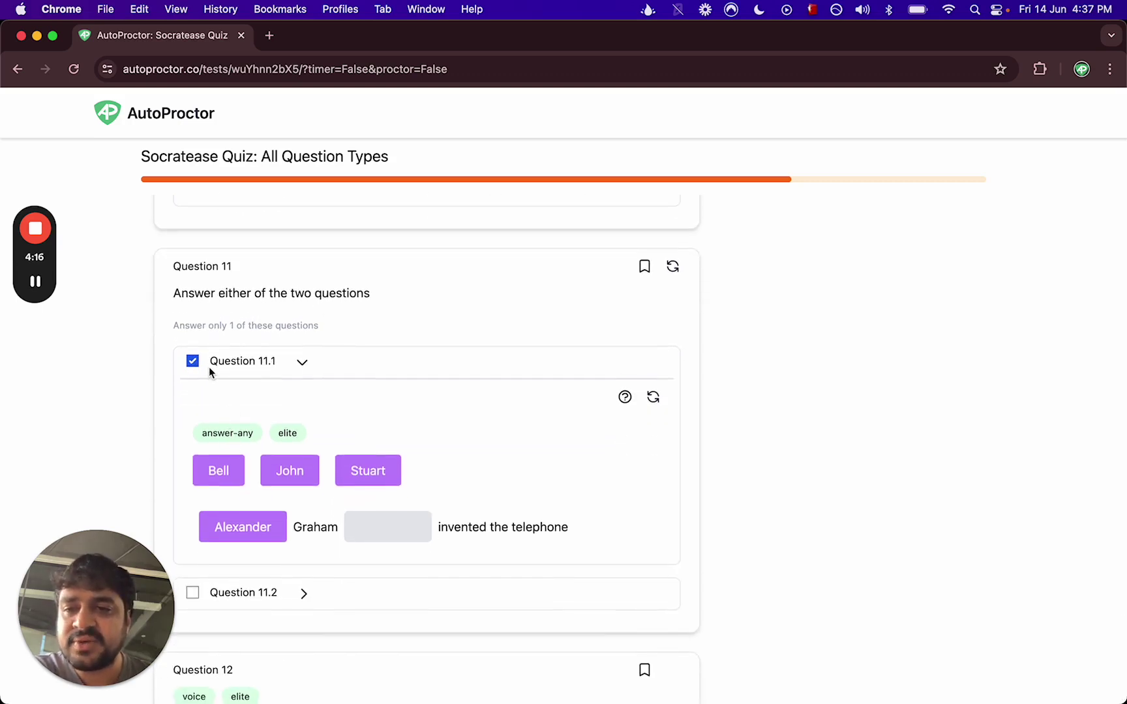
{"action": "scroll", "coordinate": [271, 431], "scroll_direction": "down", "scroll_amount": 1}
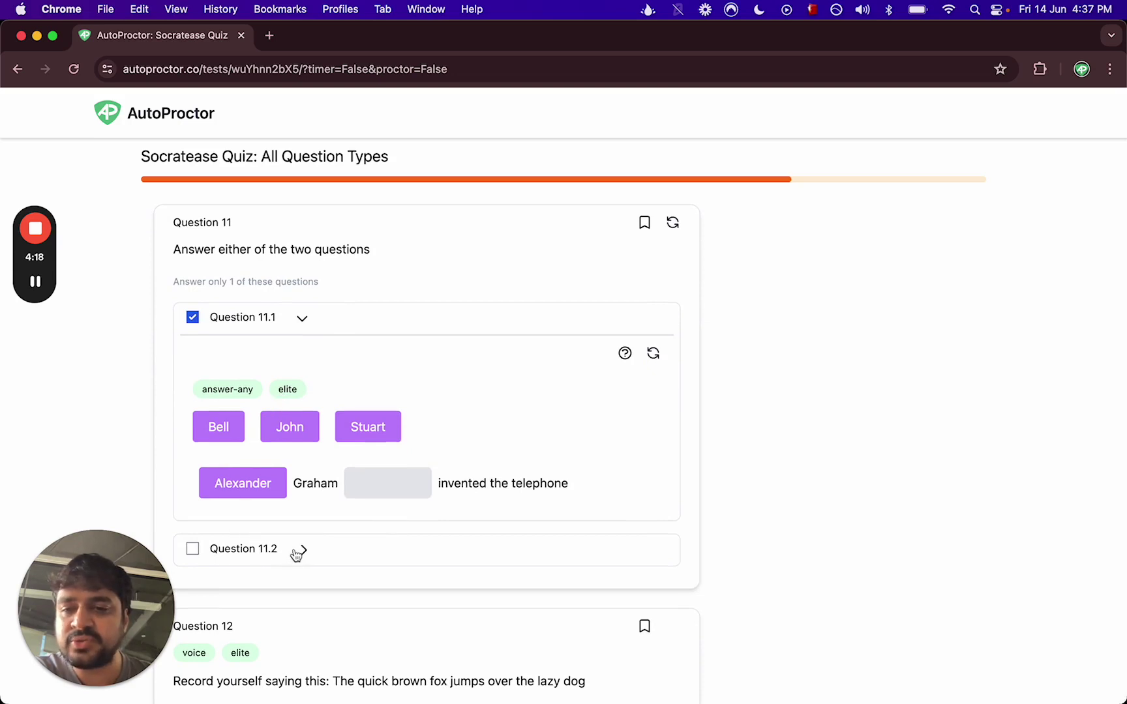
{"action": "mouse_move", "coordinate": [253, 549]}
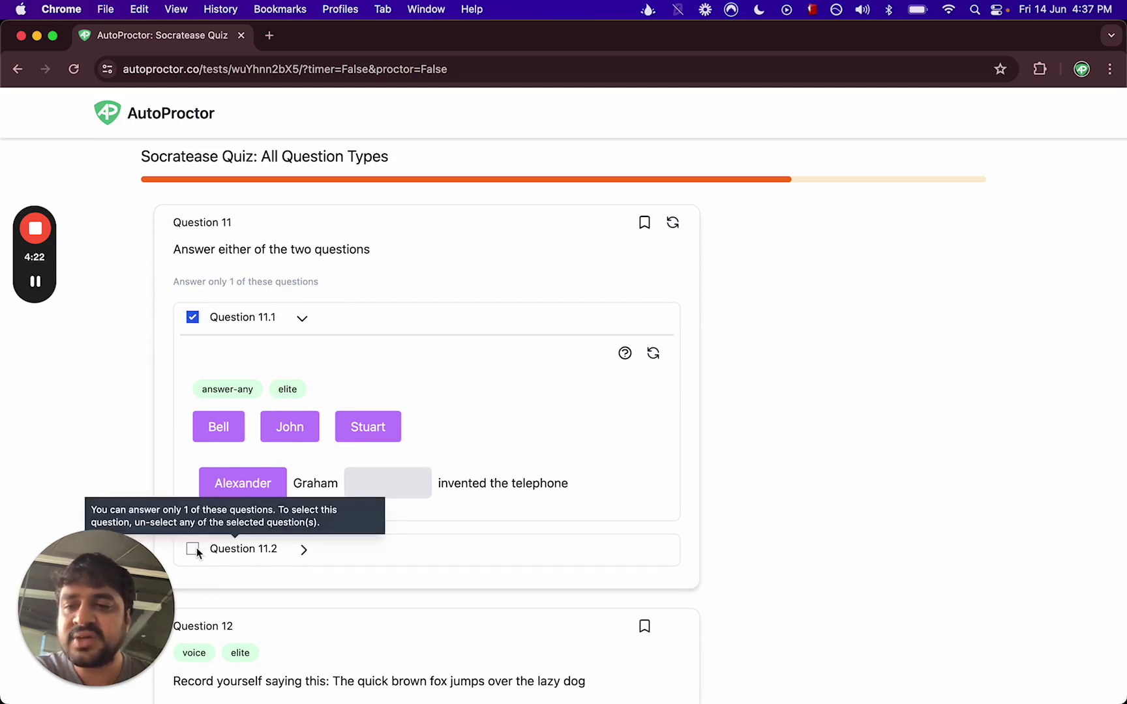
{"action": "left_click", "coordinate": [192, 317]}
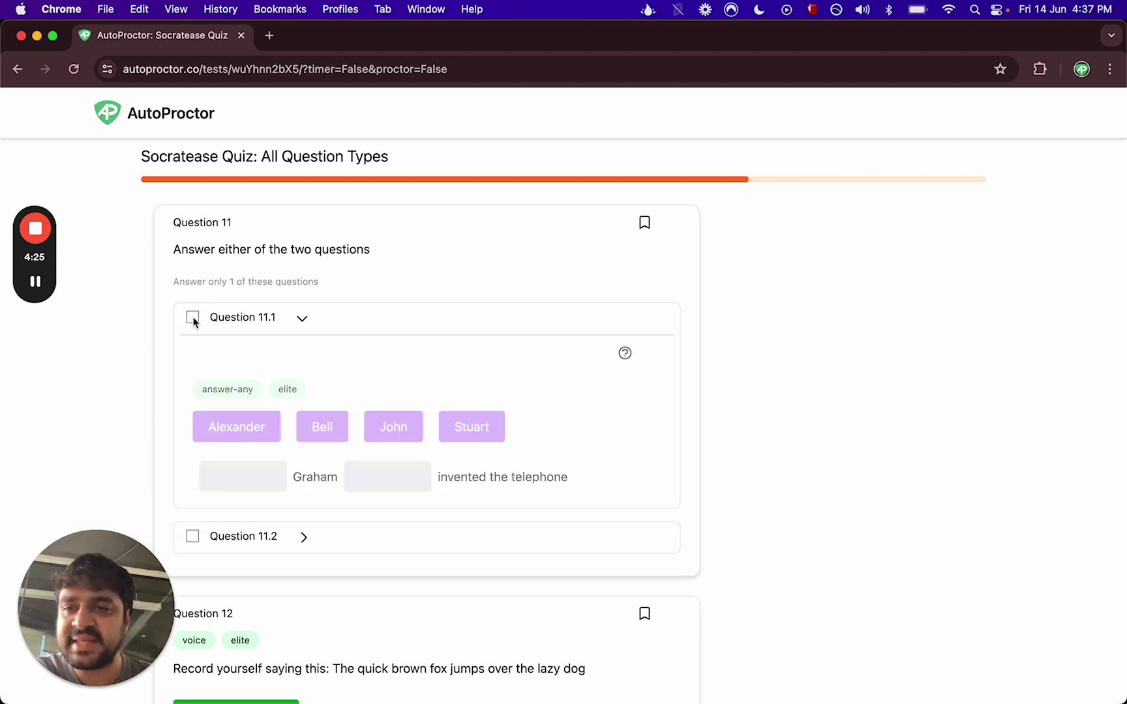
{"action": "left_click", "coordinate": [222, 536]}
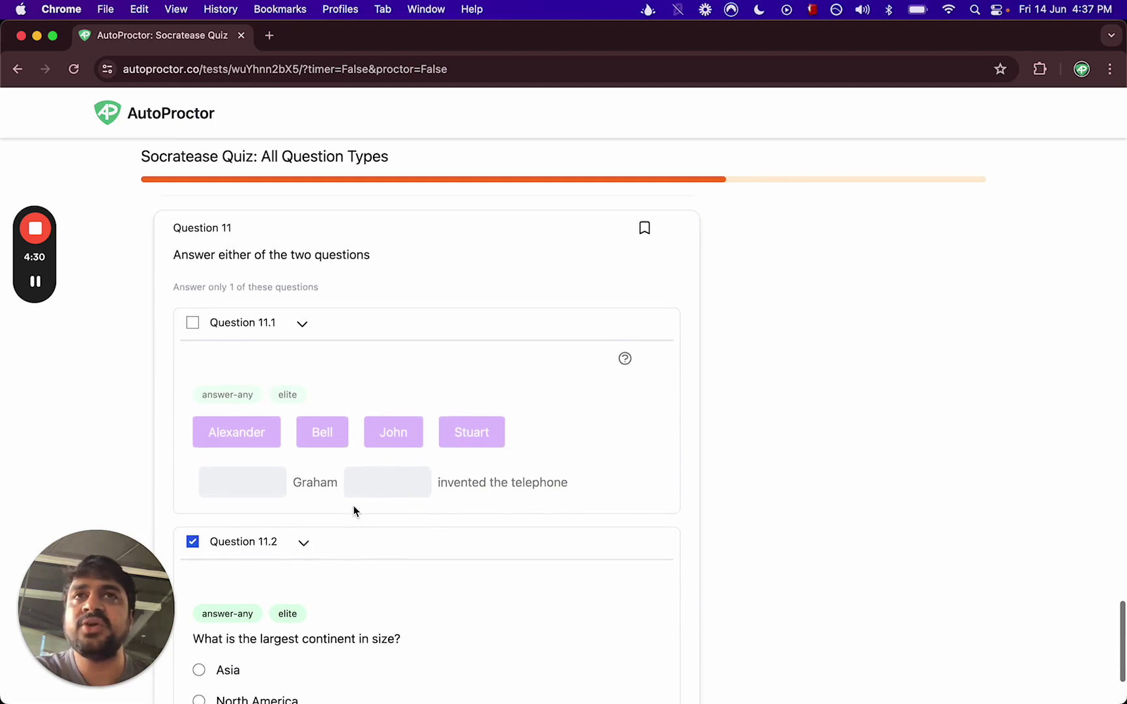
Step: Make a short voice recording for the quick brown fox sentence in question 12, stop it, and discard it for a new take
{"action": "scroll", "coordinate": [354, 511], "scroll_direction": "down", "scroll_amount": 1}
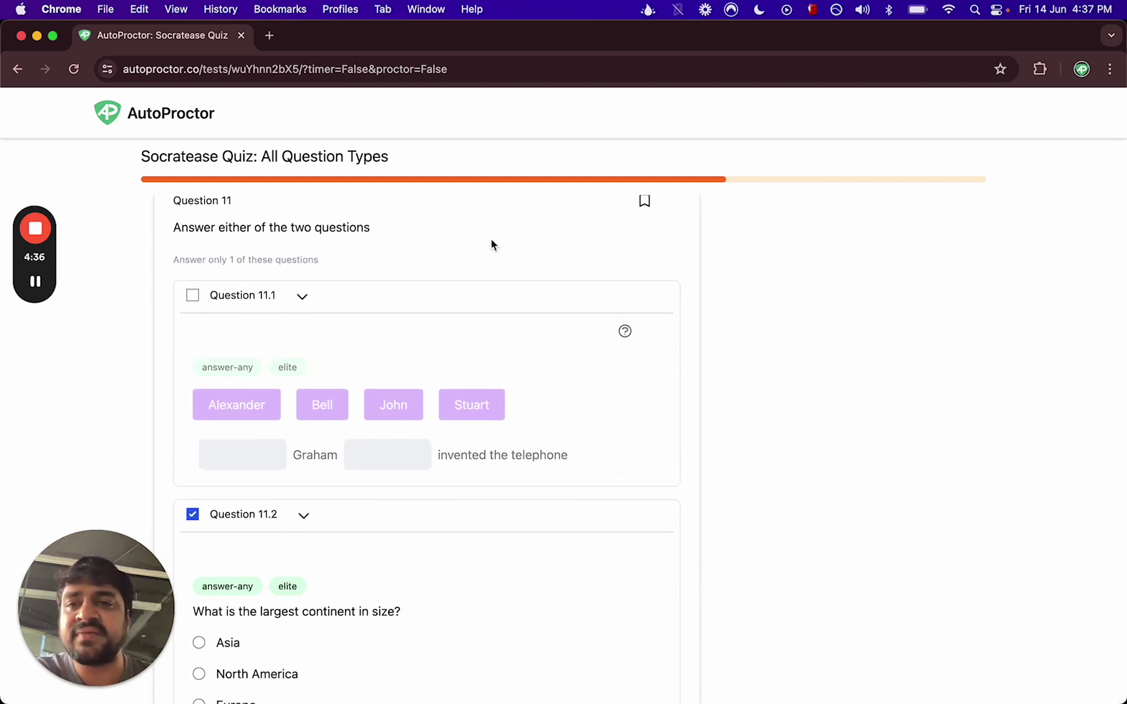
{"action": "scroll", "coordinate": [407, 382], "scroll_direction": "down", "scroll_amount": 4}
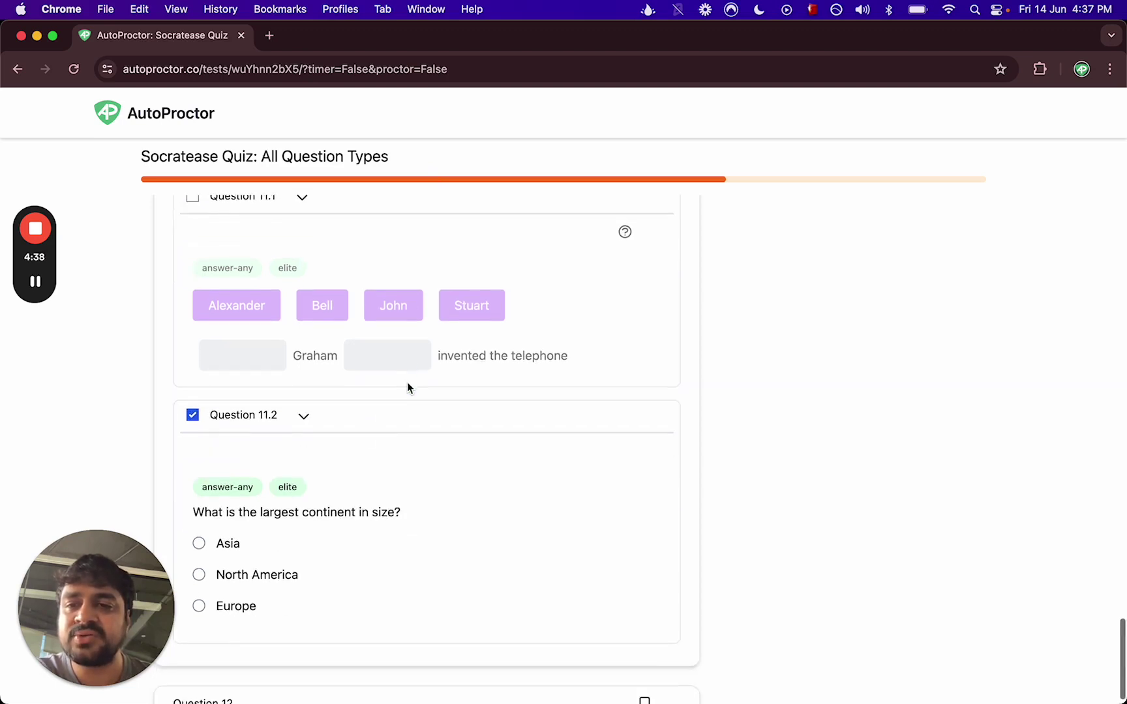
{"action": "scroll", "coordinate": [413, 429], "scroll_direction": "down", "scroll_amount": 10}
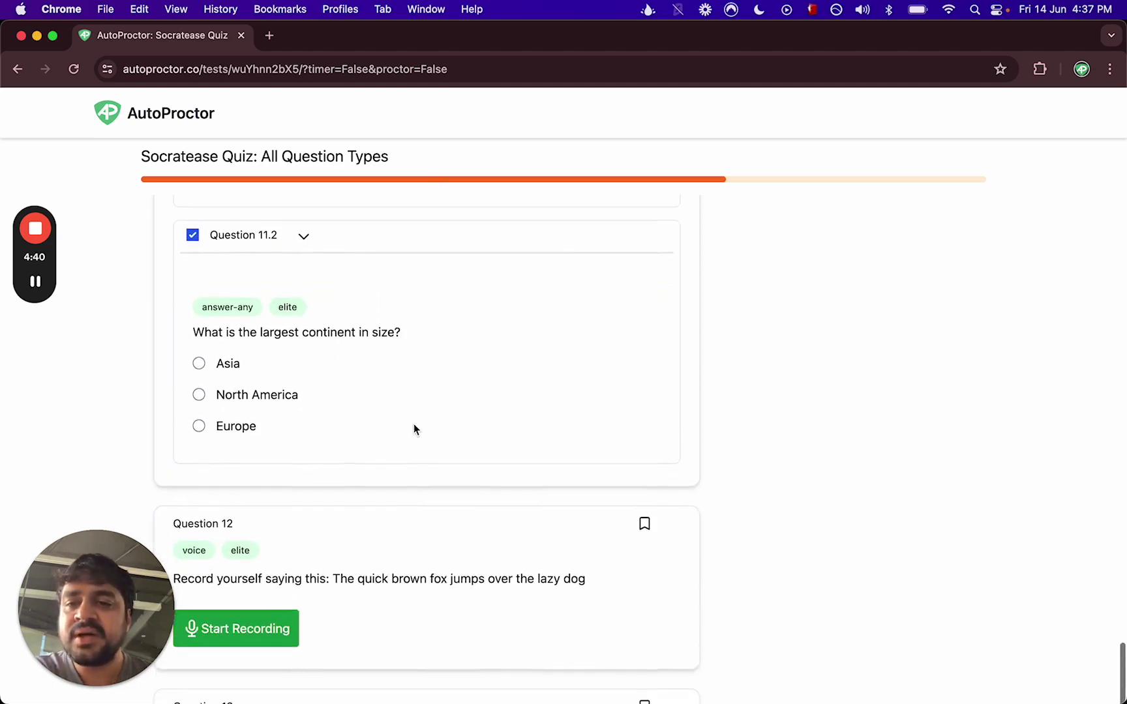
{"action": "scroll", "coordinate": [413, 429], "scroll_direction": "down", "scroll_amount": 3}
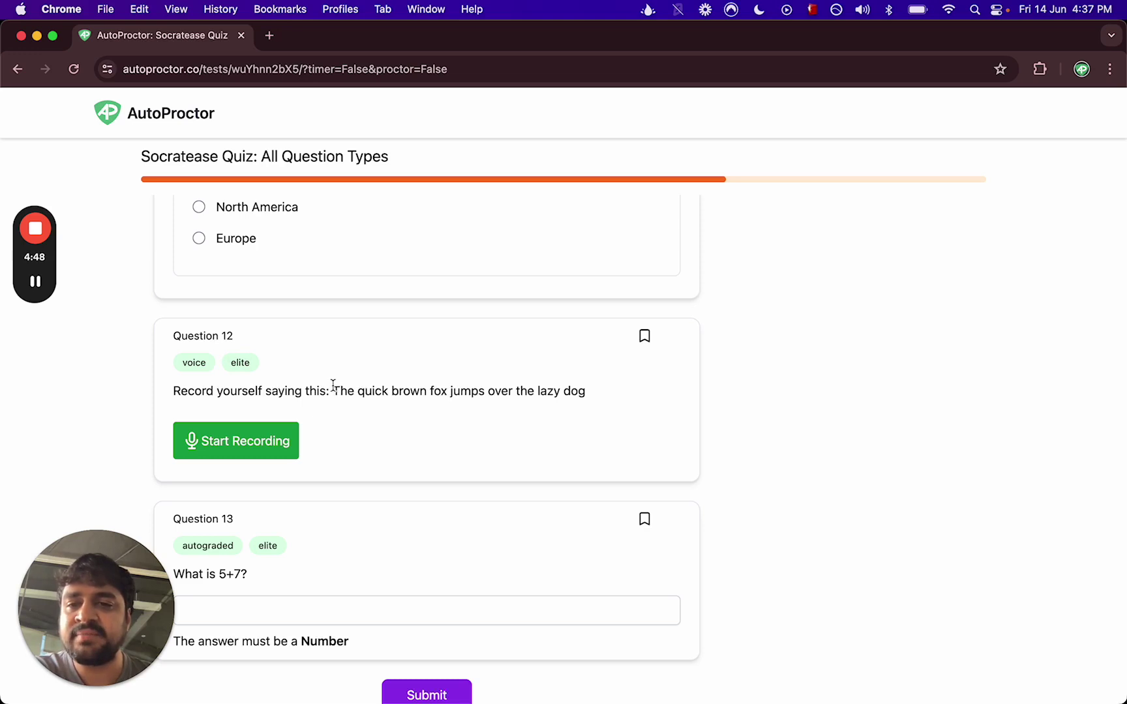
{"action": "left_click_drag", "start_coordinate": [332, 386], "coordinate": [567, 409]}
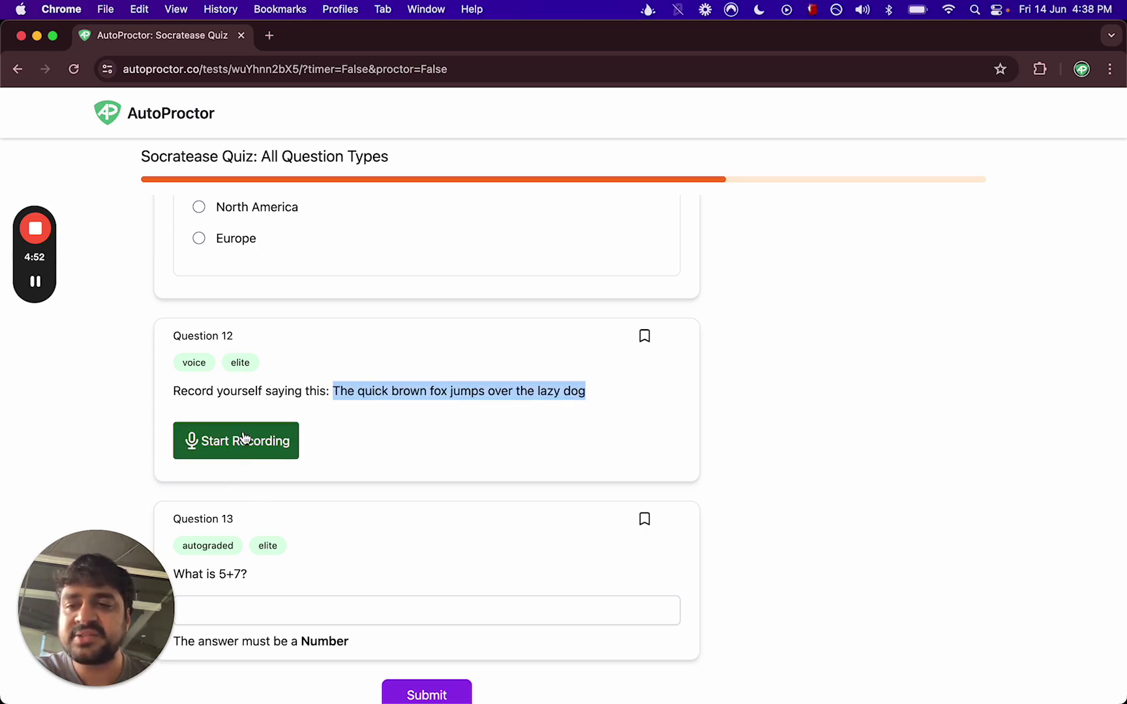
{"action": "left_click", "coordinate": [279, 449]}
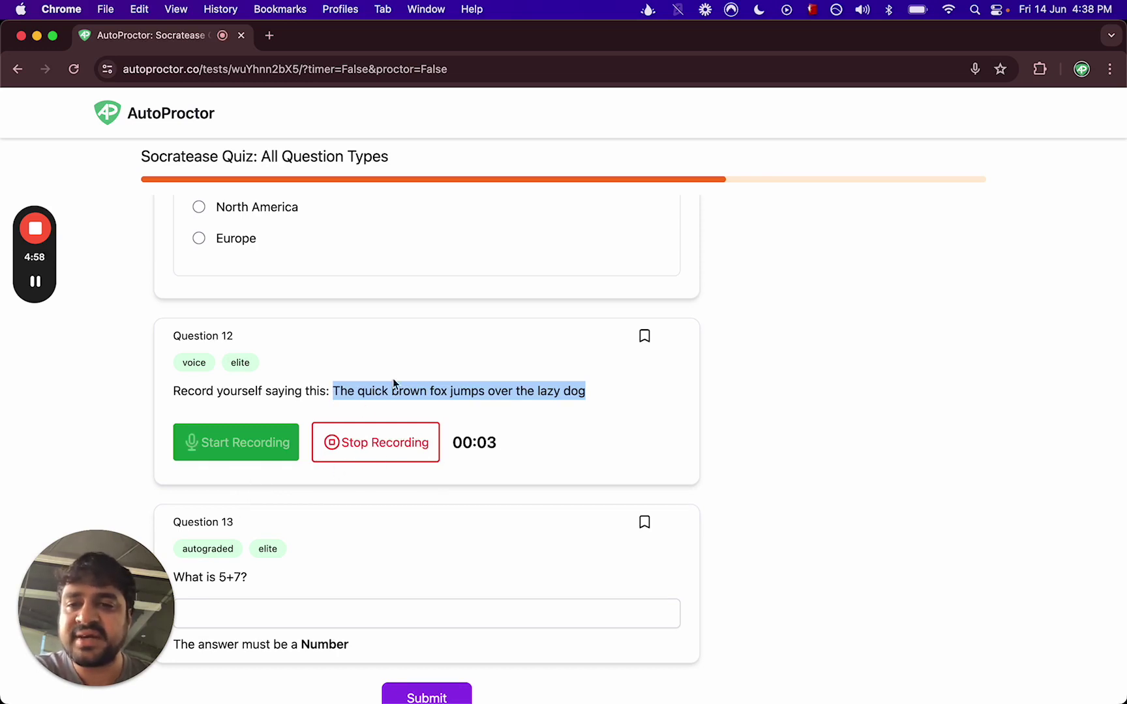
{"action": "left_click", "coordinate": [369, 444]}
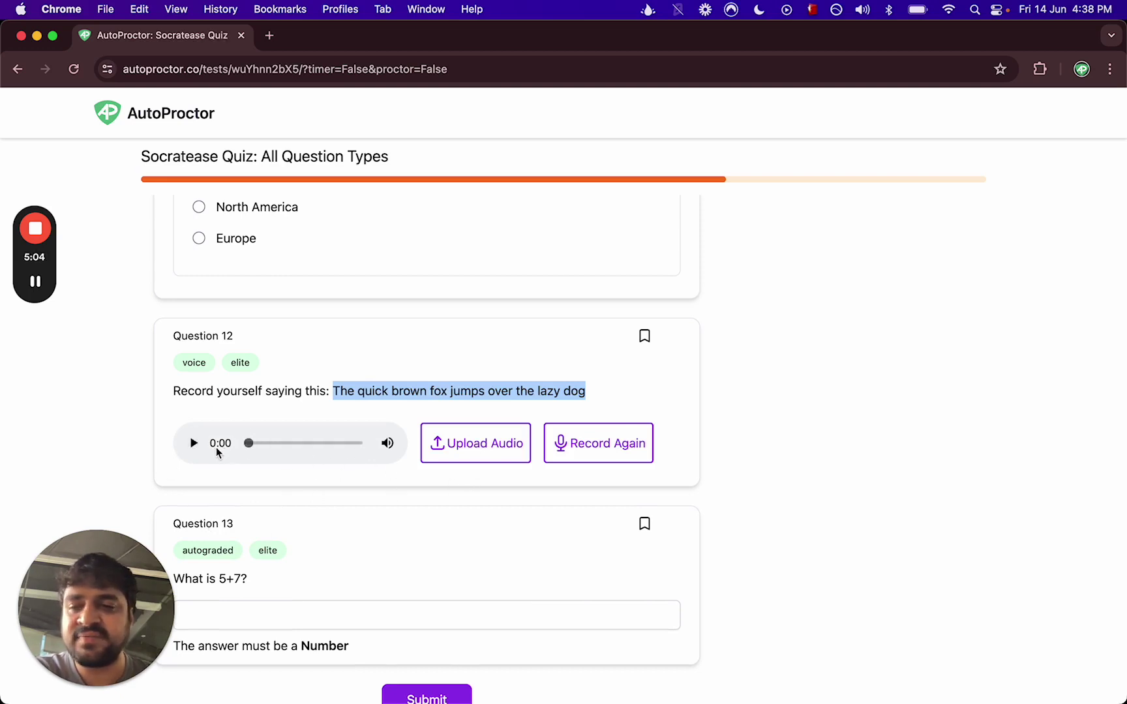
{"action": "left_click", "coordinate": [592, 446]}
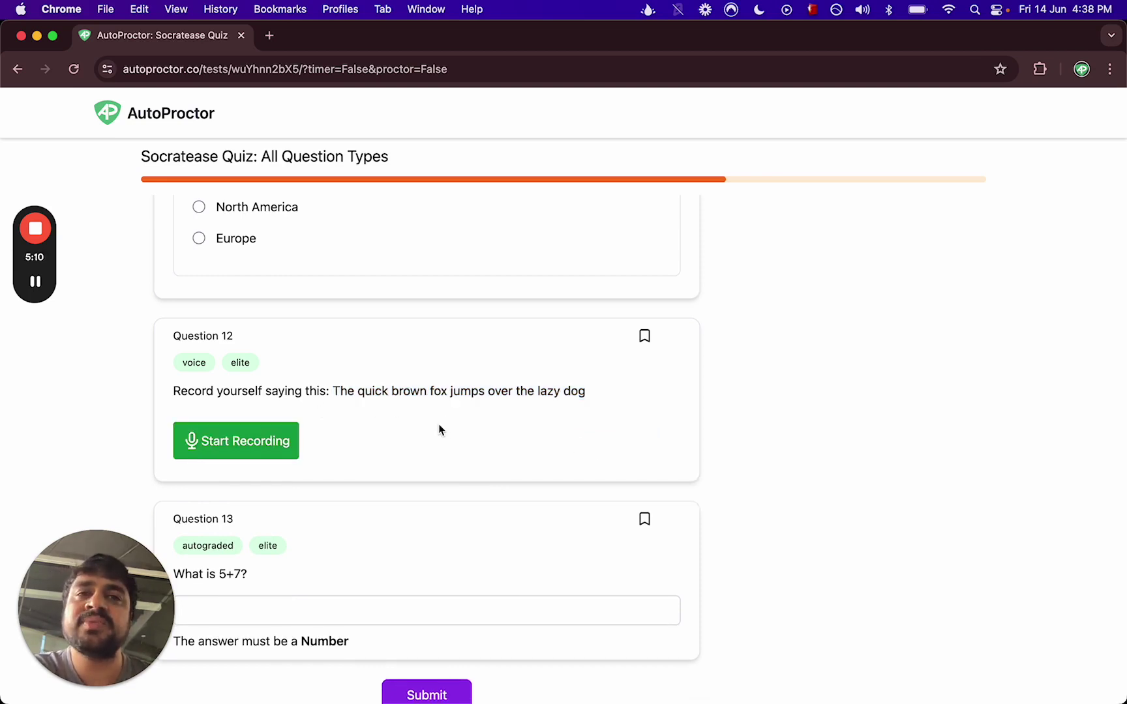
Step: Enter 12 as the numeric answer to 5+7 in question 13, and change the answer to 10
{"action": "scroll", "coordinate": [439, 429], "scroll_direction": "down", "scroll_amount": 1}
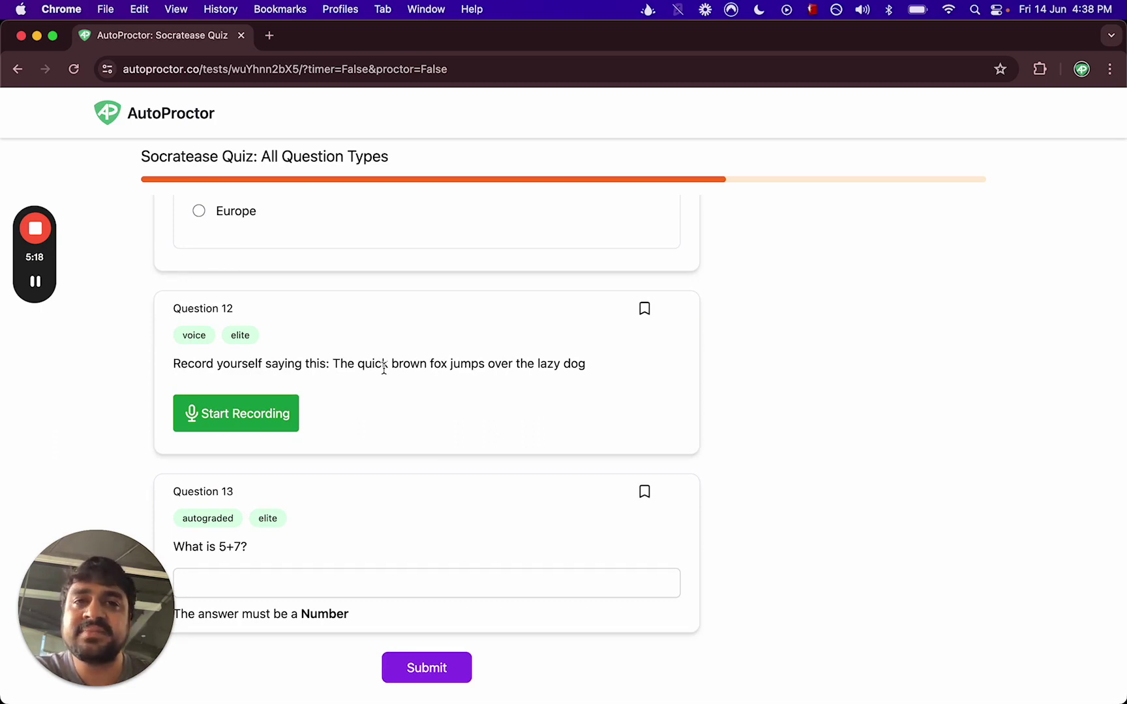
{"action": "scroll", "coordinate": [525, 391], "scroll_direction": "down", "scroll_amount": 2}
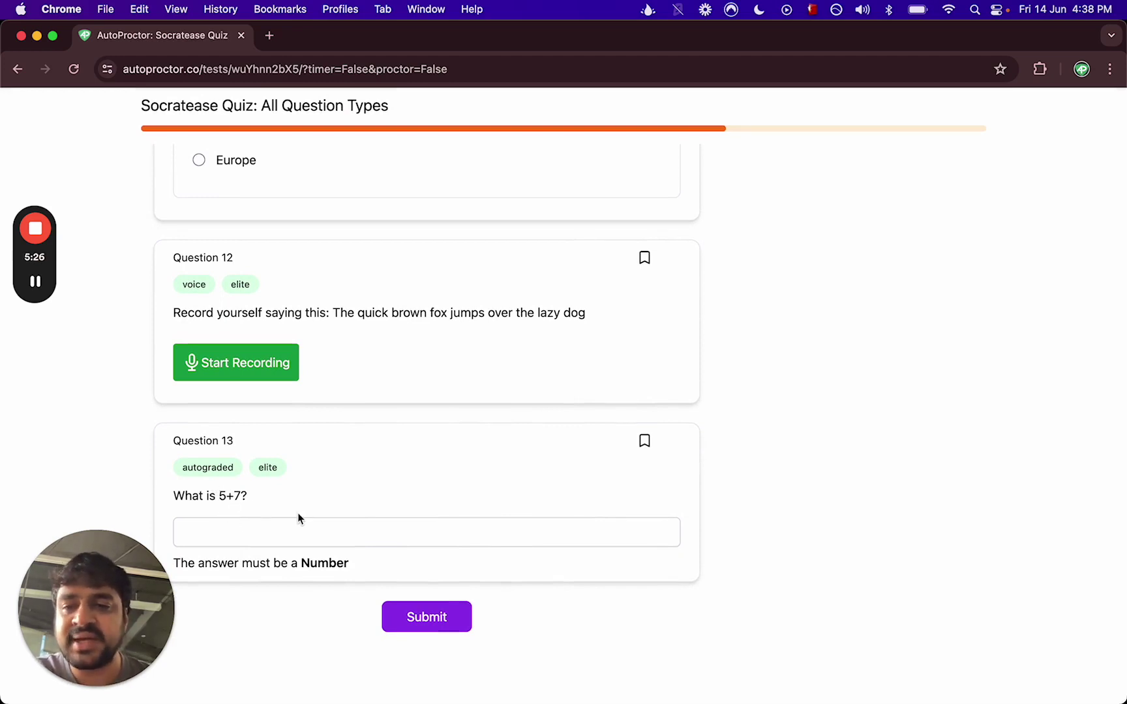
{"action": "left_click", "coordinate": [221, 535]}
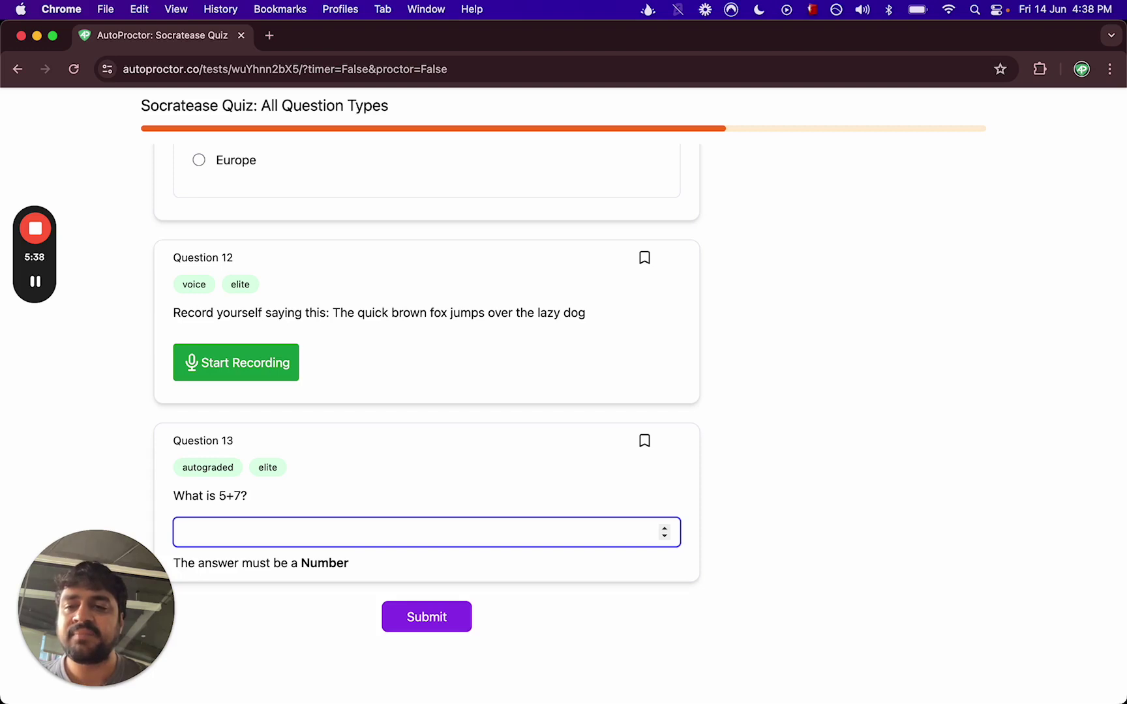
{"action": "type", "text": "12"}
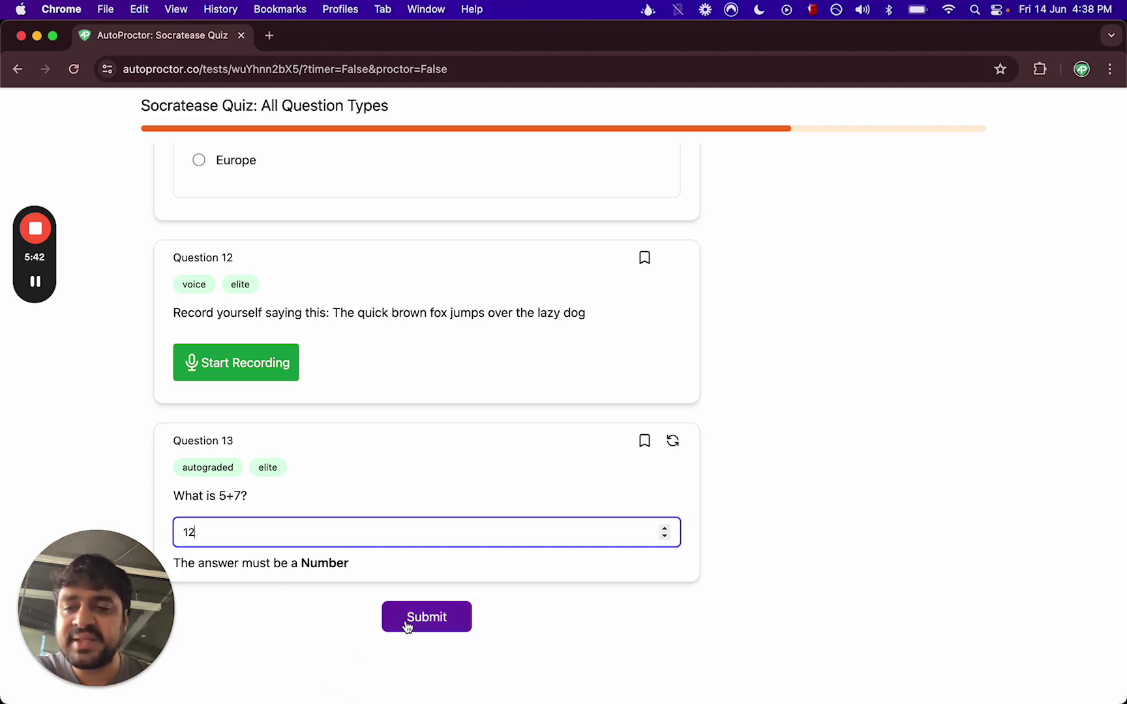
{"action": "key", "text": "BackSpace"}
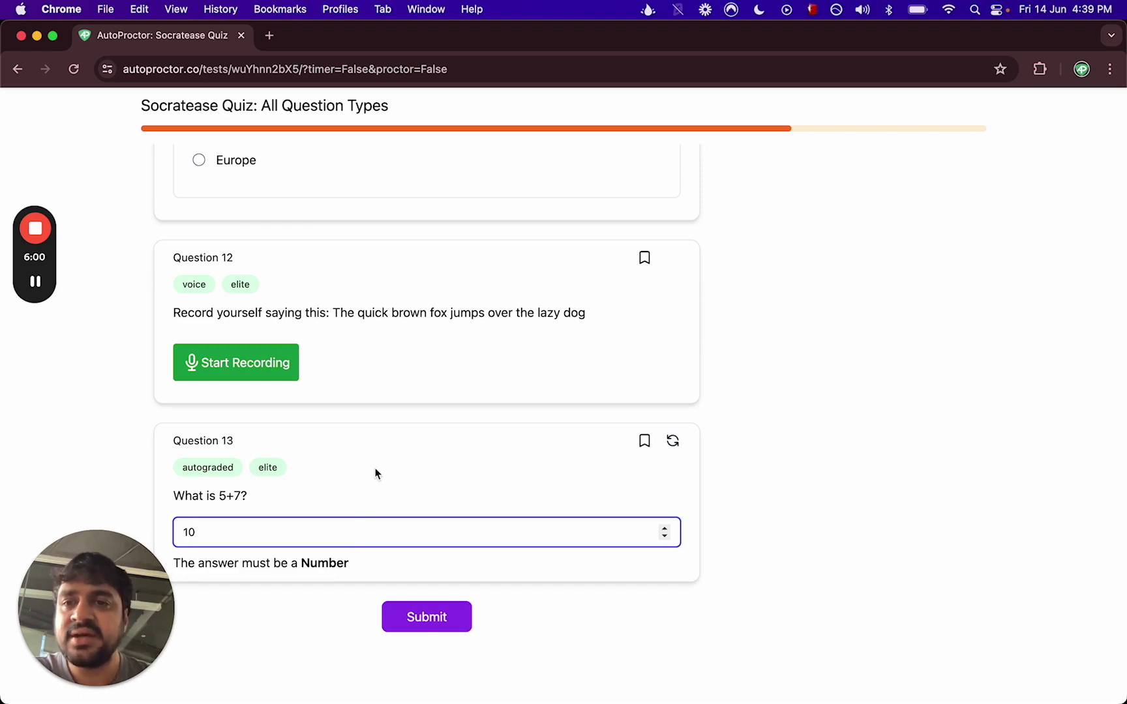
Step: Return to question 1 of the quiz and switch to the workspace showing the quiz beside its question editor
{"action": "scroll", "coordinate": [376, 473], "scroll_direction": "up", "scroll_amount": 5}
{"action": "scroll", "coordinate": [376, 473], "scroll_direction": "up", "scroll_amount": 15}
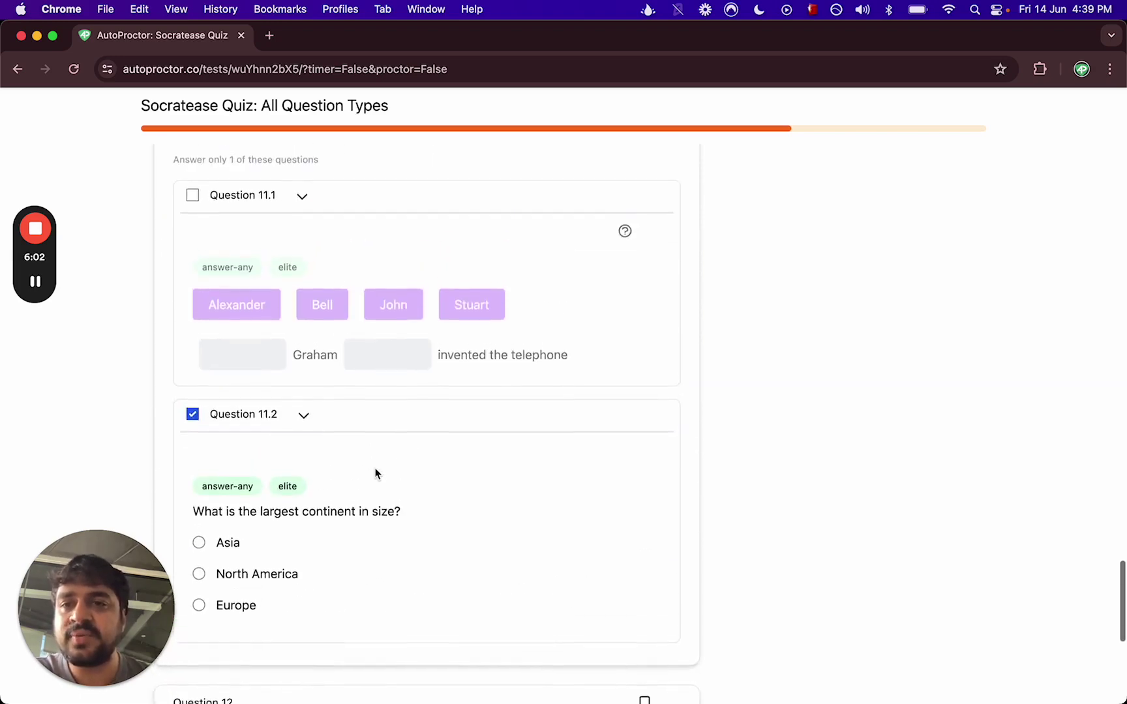
{"action": "scroll", "coordinate": [830, 442], "scroll_direction": "up", "scroll_amount": 20}
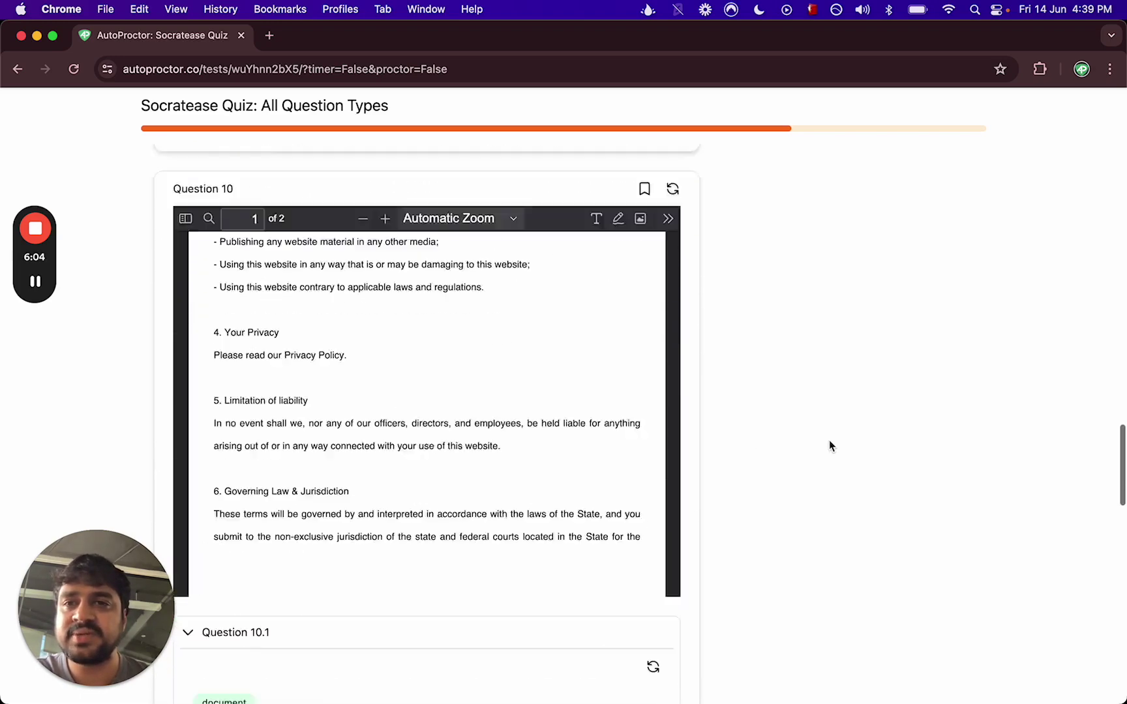
{"action": "scroll", "coordinate": [829, 445], "scroll_direction": "up", "scroll_amount": 12}
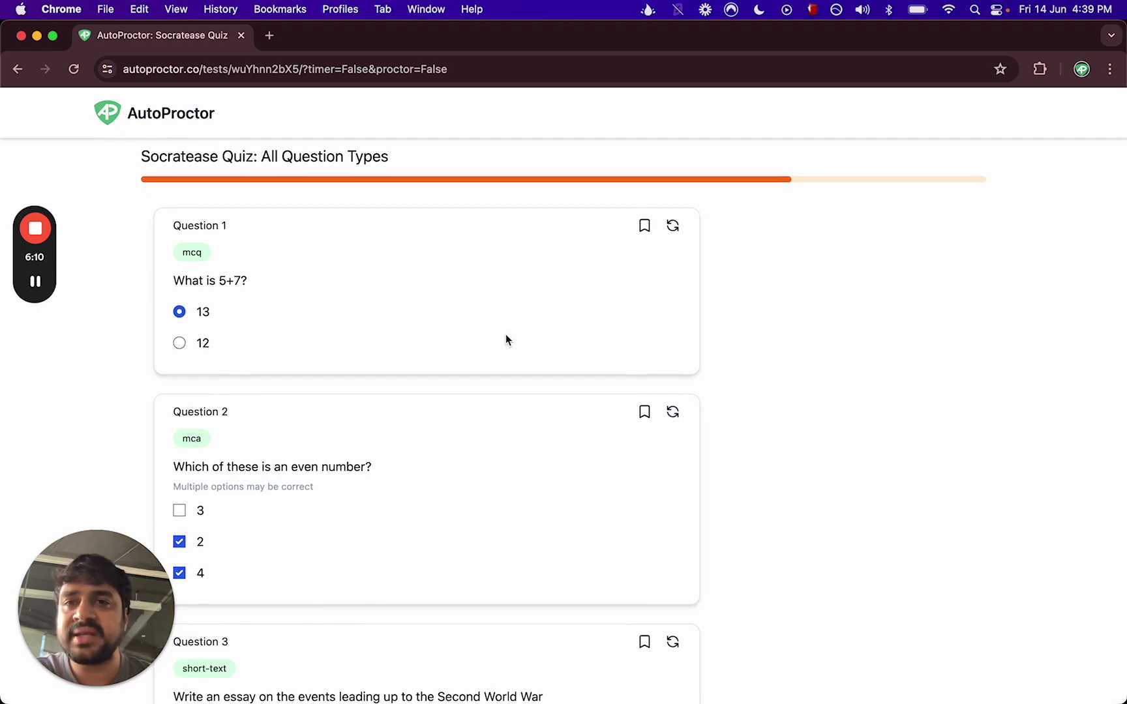
{"action": "key", "text": "ctrl+Right"}
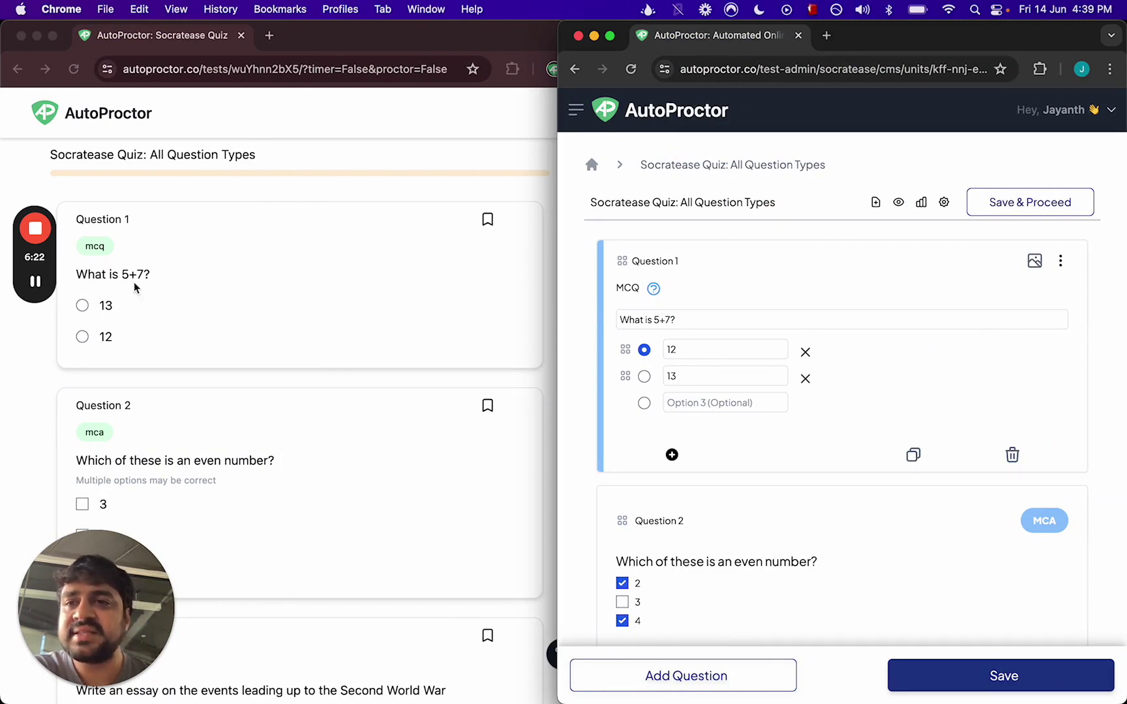
Step: Insert a new question directly after question 1, review the available question types, and set its type to MCA
{"action": "scroll", "coordinate": [758, 378], "scroll_direction": "down", "scroll_amount": 1}
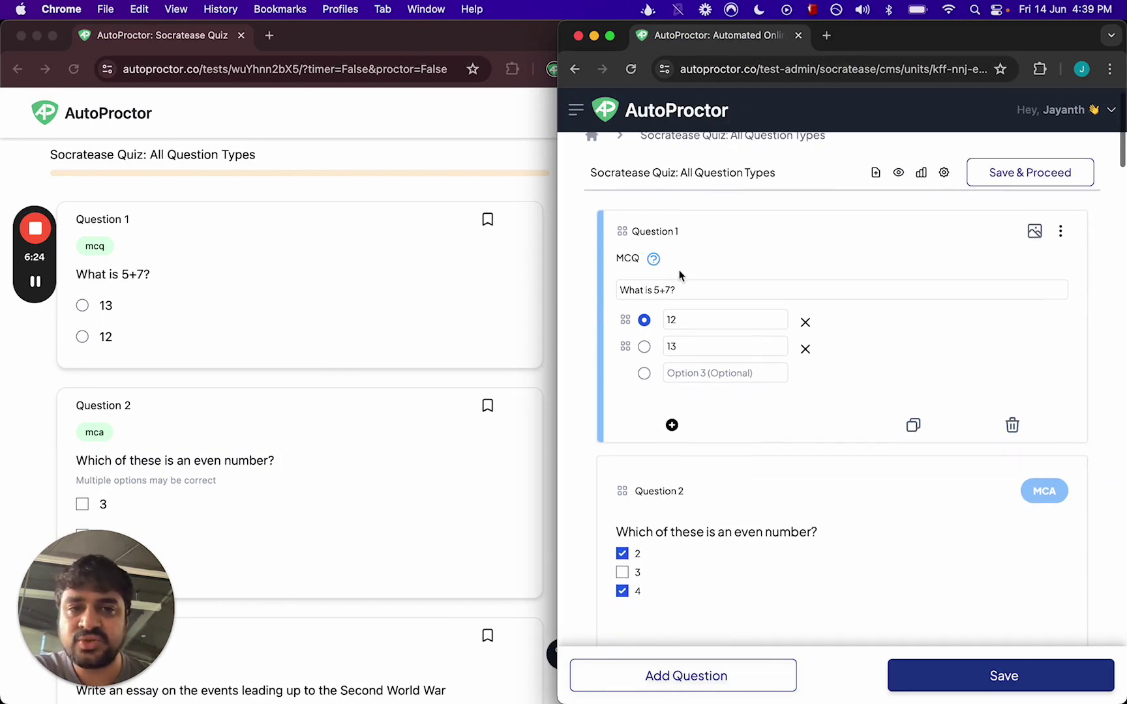
{"action": "left_click", "coordinate": [672, 427]}
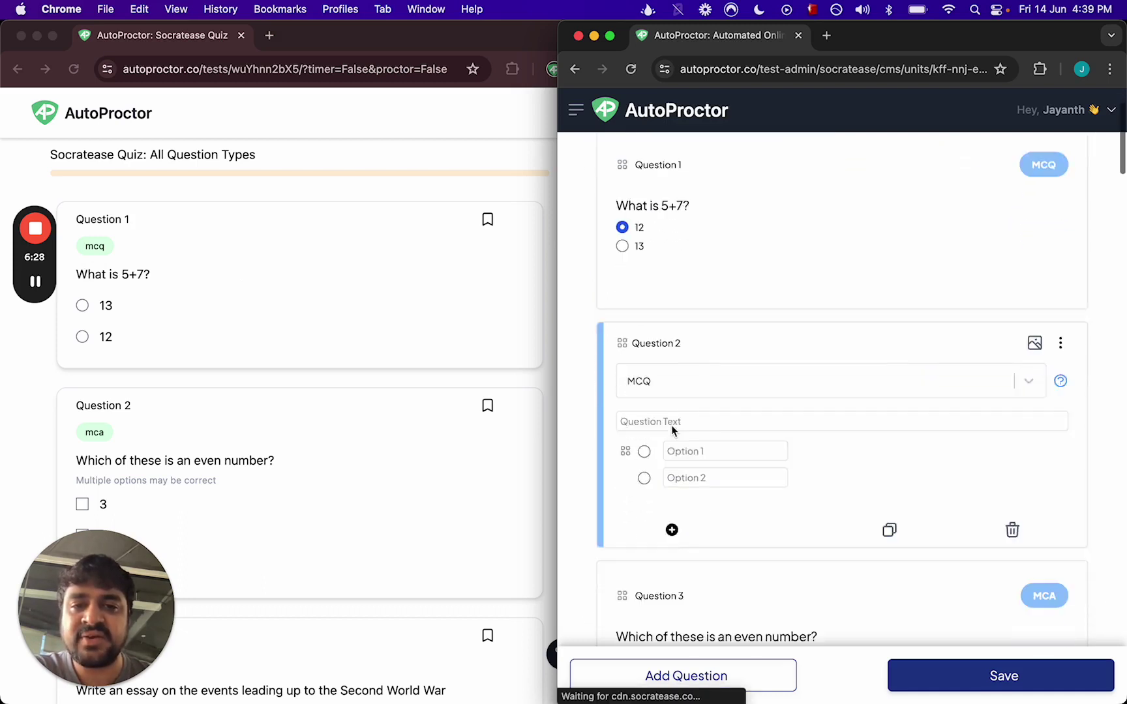
{"action": "left_click", "coordinate": [933, 366]}
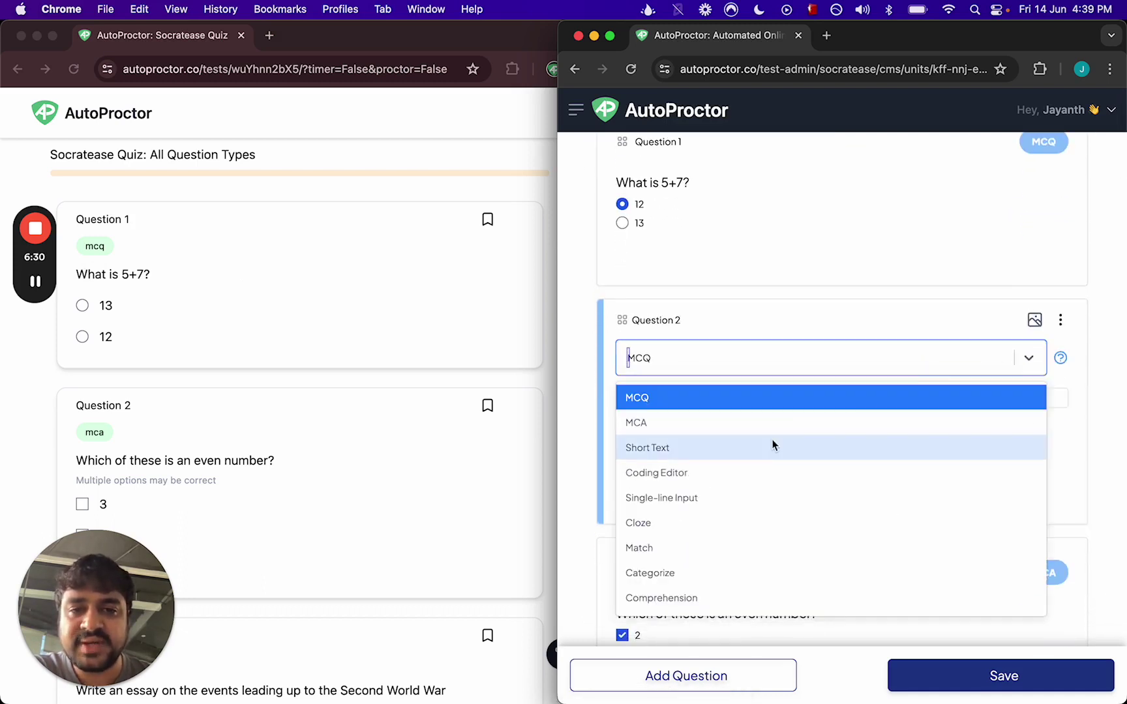
{"action": "left_click", "coordinate": [740, 310]}
{"action": "left_click", "coordinate": [679, 367]}
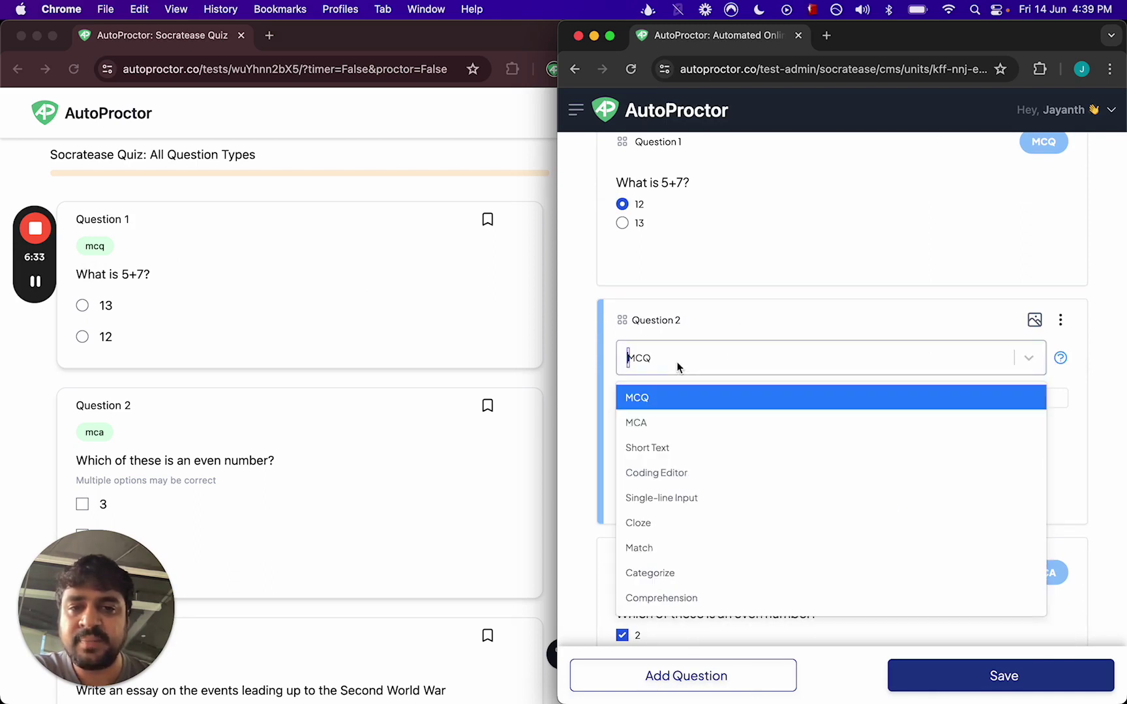
{"action": "left_click", "coordinate": [671, 419]}
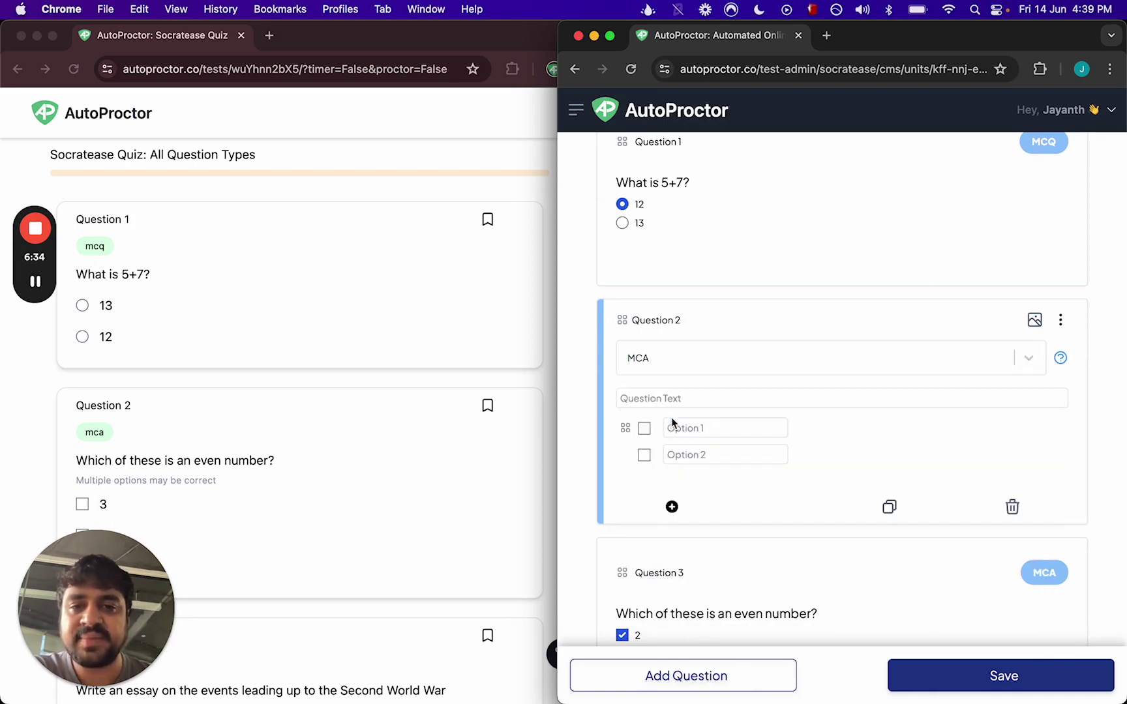
Step: Delete the blank MCA question after question 1 and confirm the permanent deletion
{"action": "left_click", "coordinate": [1011, 505]}
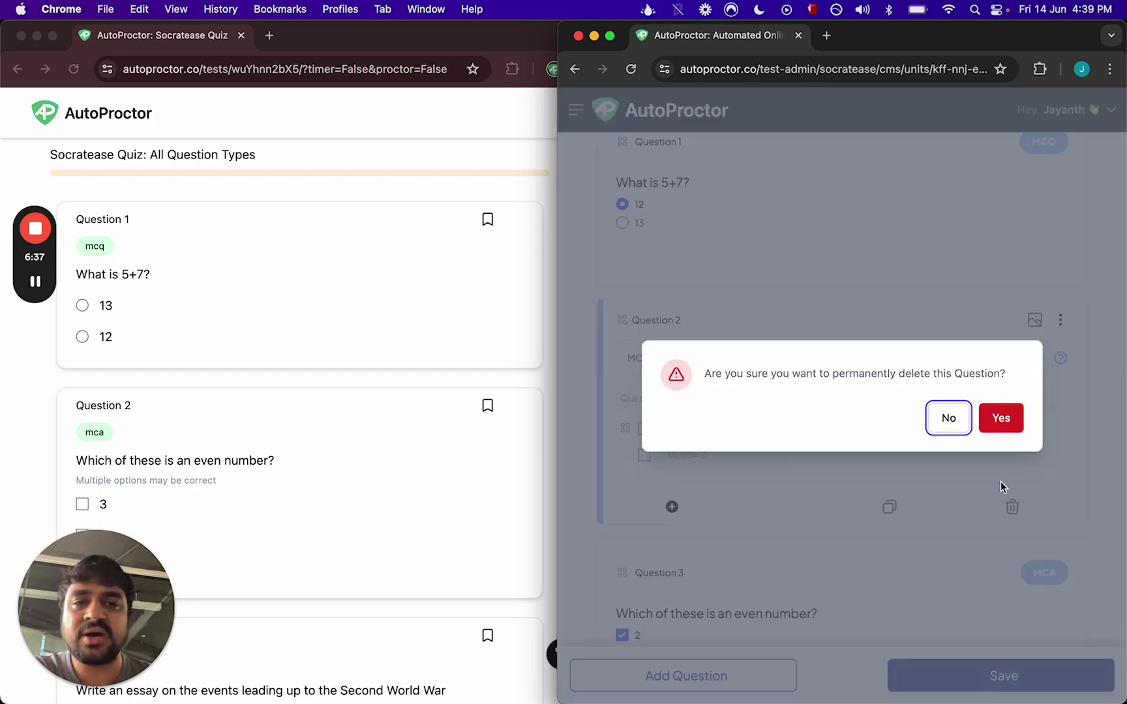
{"action": "left_click", "coordinate": [1002, 421]}
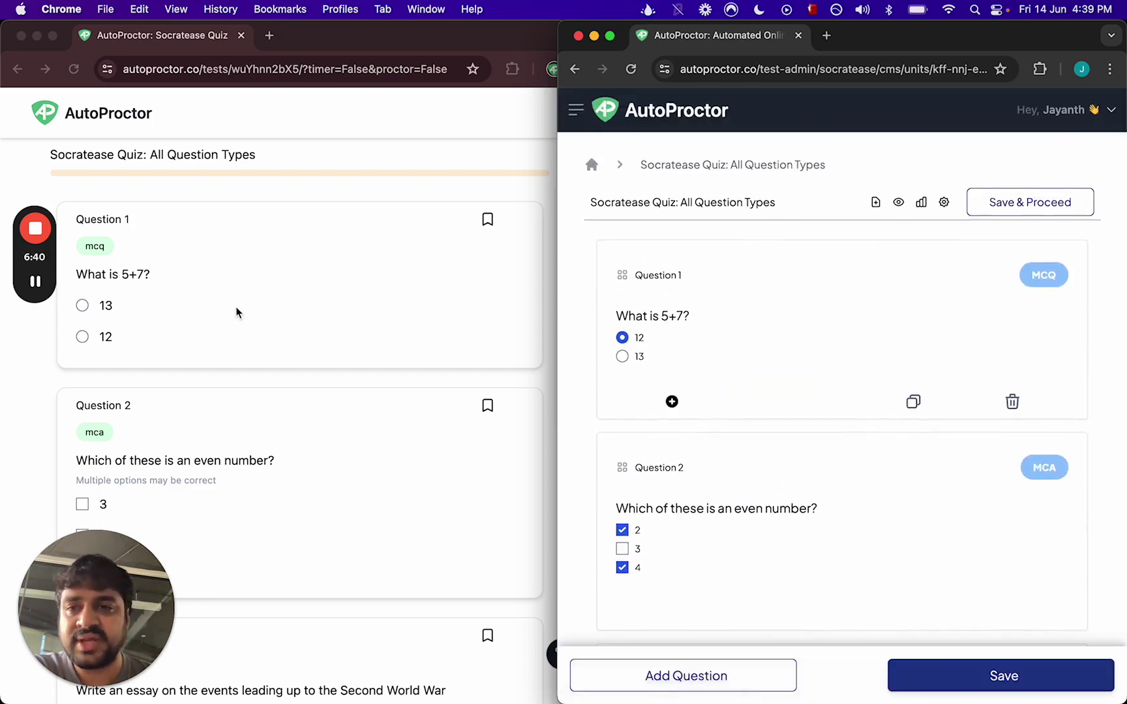
Step: Open questions 1 and 3 in the editor and compare their answer options and character limits with the quiz
{"action": "left_click", "coordinate": [740, 333]}
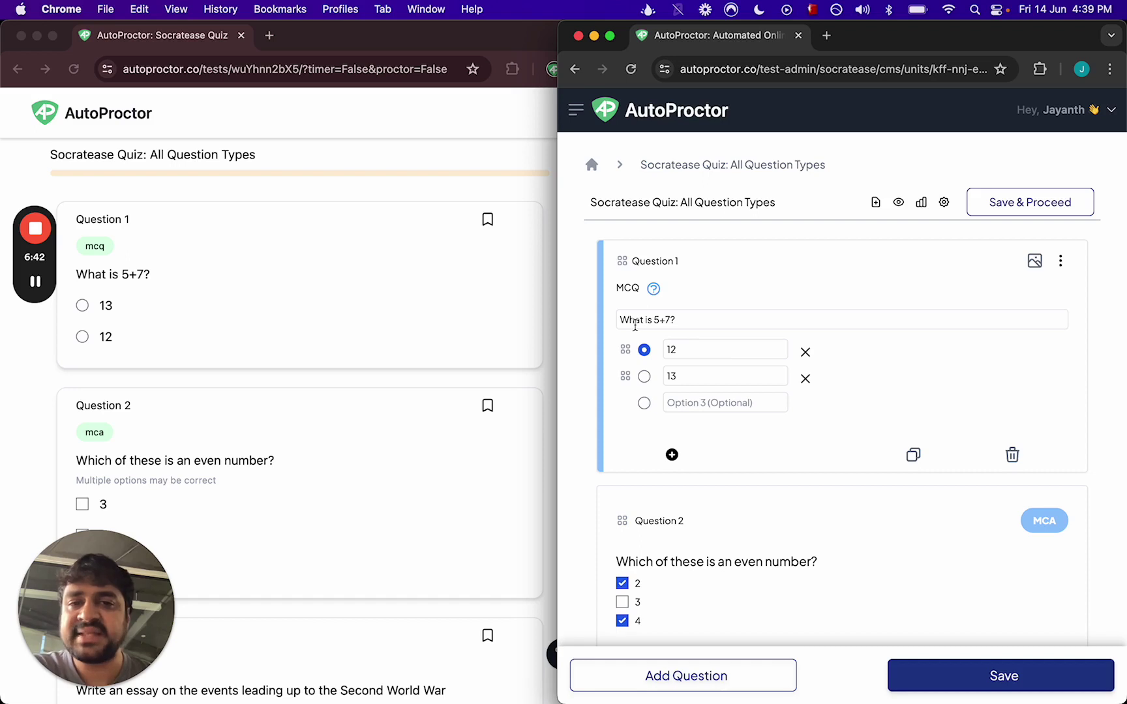
{"action": "scroll", "coordinate": [688, 461], "scroll_direction": "down", "scroll_amount": 4}
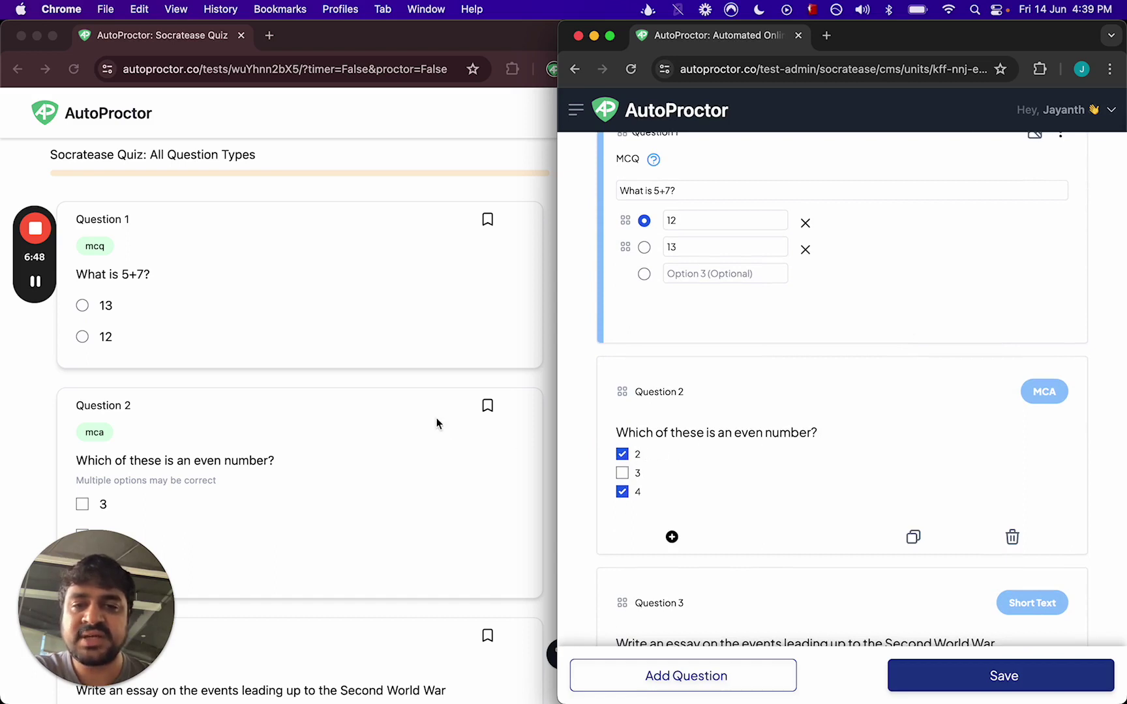
{"action": "scroll", "coordinate": [437, 423], "scroll_direction": "down", "scroll_amount": 3}
{"action": "scroll", "coordinate": [437, 418], "scroll_direction": "down", "scroll_amount": 3}
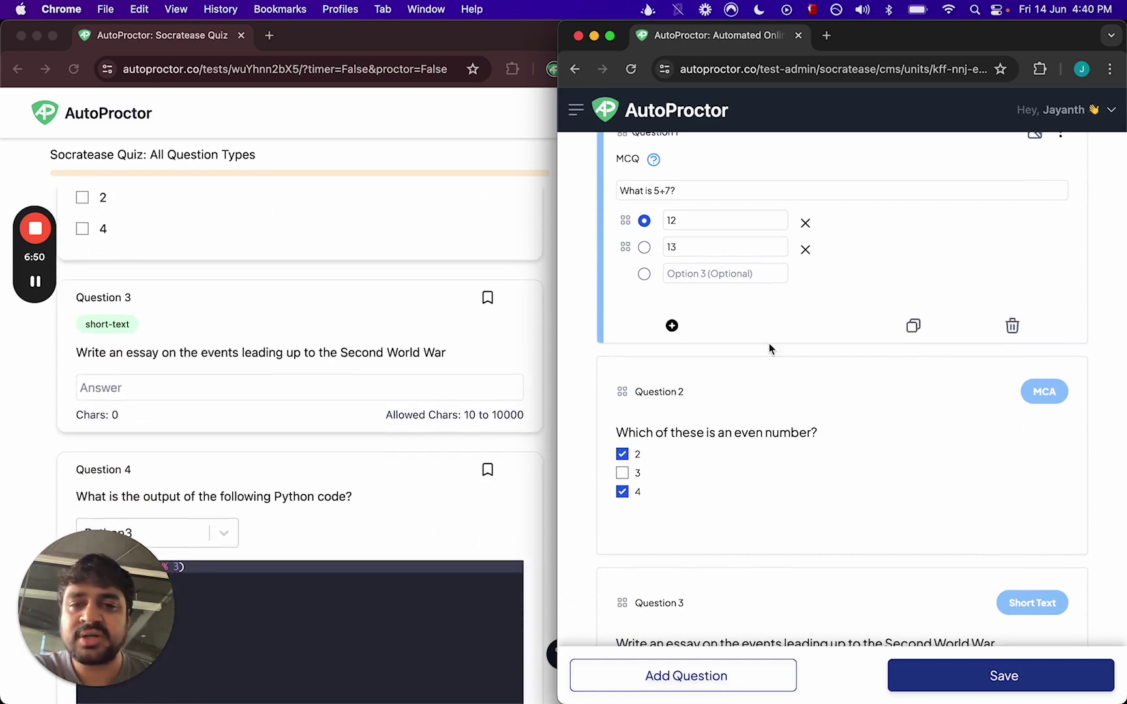
{"action": "scroll", "coordinate": [769, 344], "scroll_direction": "down", "scroll_amount": 3}
{"action": "left_click", "coordinate": [737, 398]}
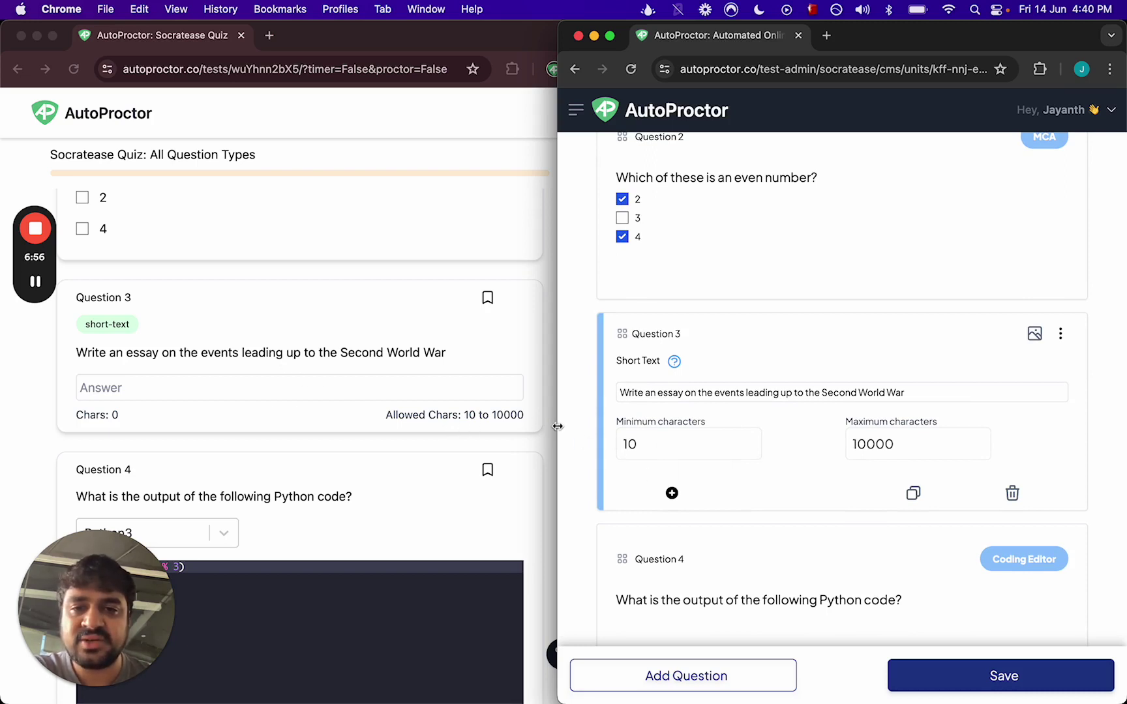
{"action": "left_click", "coordinate": [861, 444]}
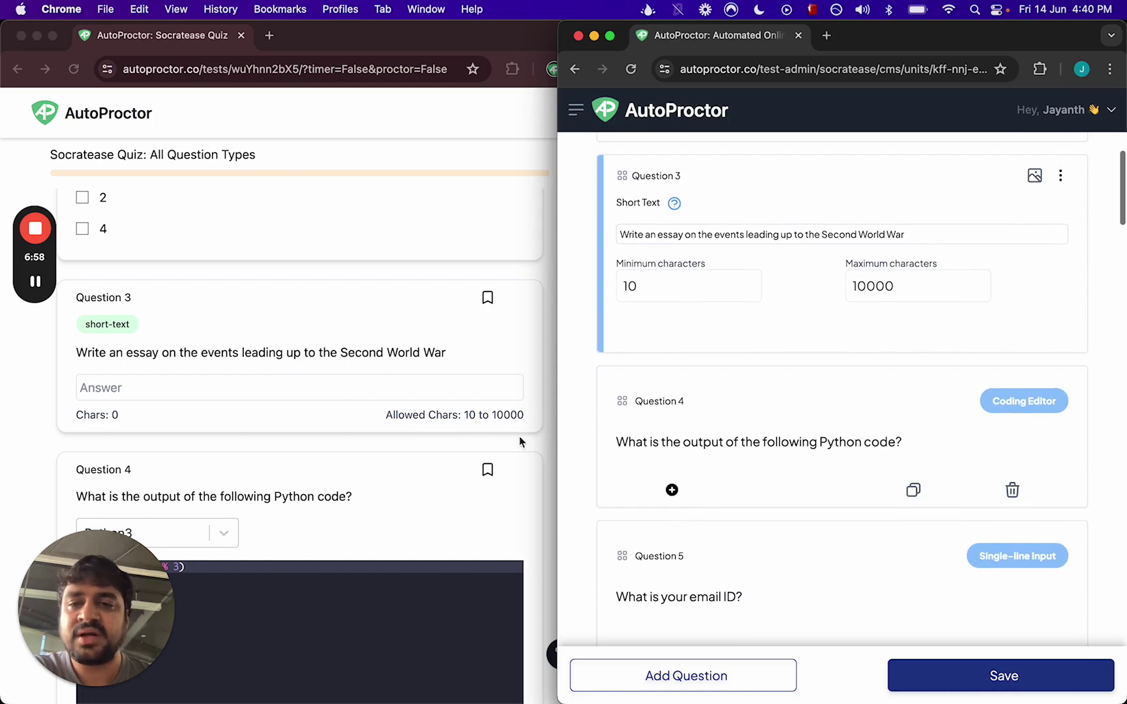
Step: Open coding question 4 in the editor and examine its programming language choices and Python3 boilerplate code
{"action": "scroll", "coordinate": [482, 284], "scroll_direction": "down", "scroll_amount": 3}
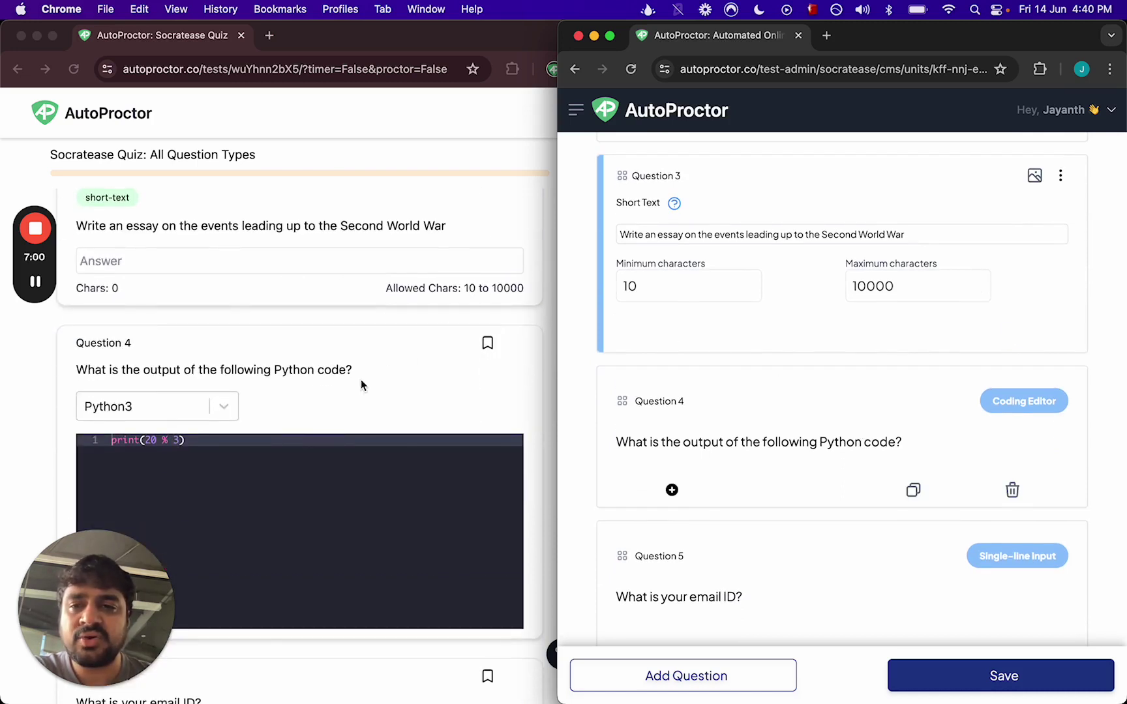
{"action": "scroll", "coordinate": [361, 385], "scroll_direction": "down", "scroll_amount": 1}
{"action": "left_click", "coordinate": [745, 417]}
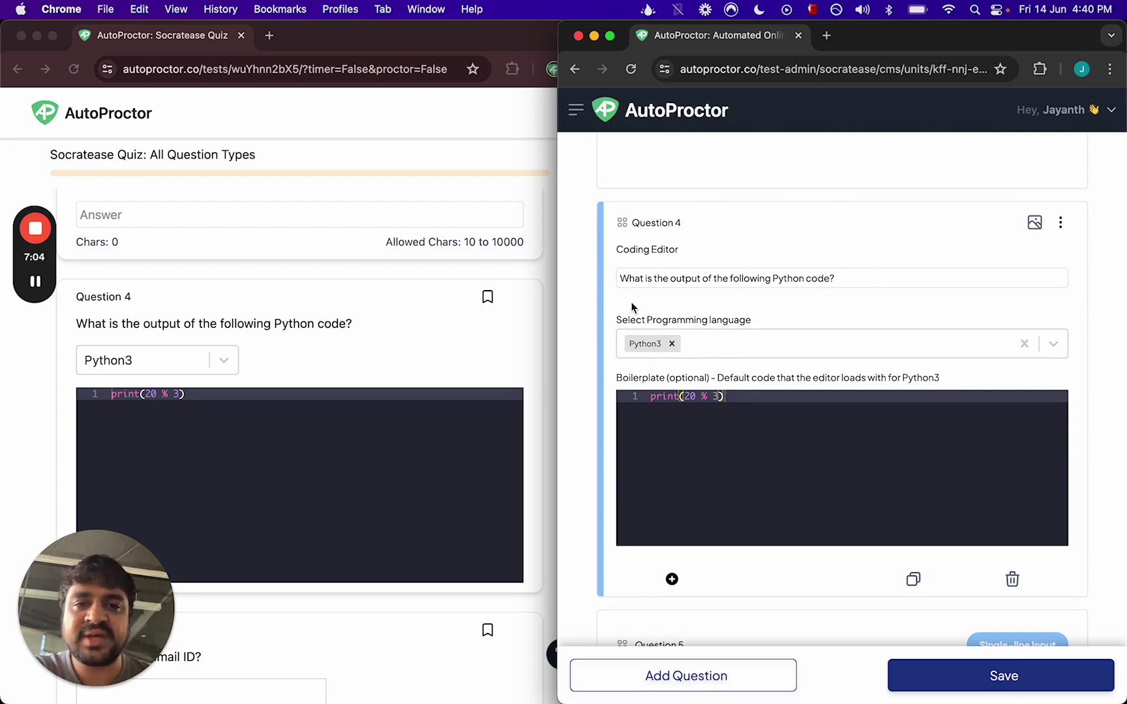
{"action": "left_click", "coordinate": [702, 349]}
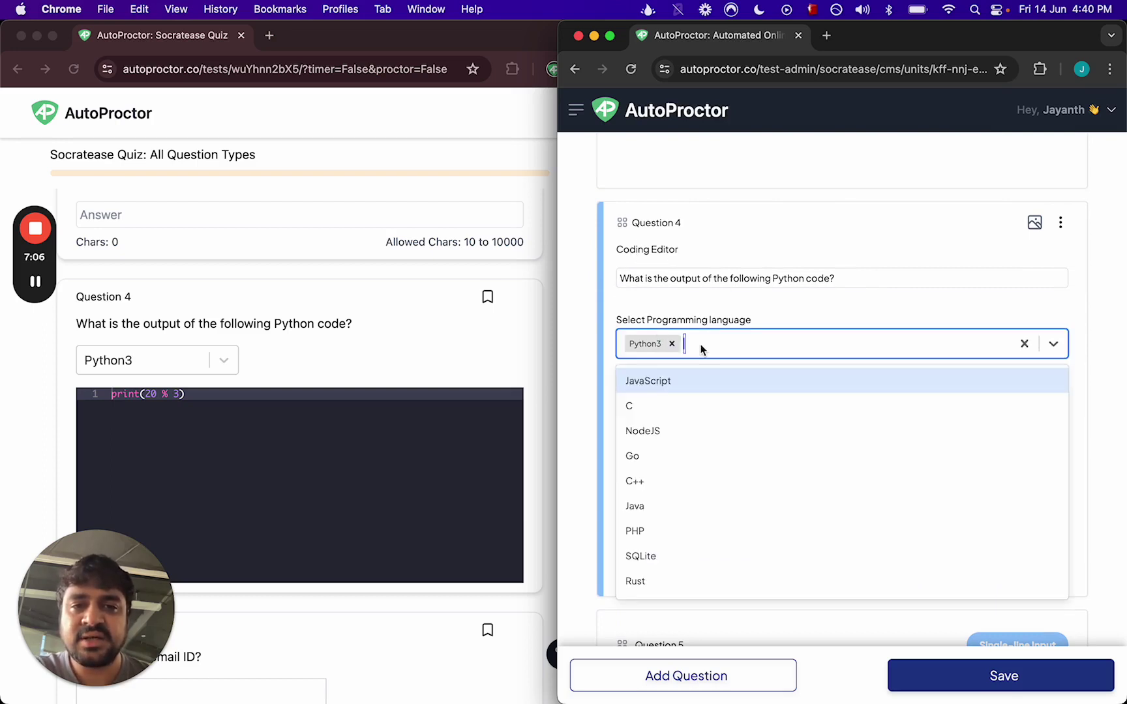
{"action": "left_click", "coordinate": [796, 311]}
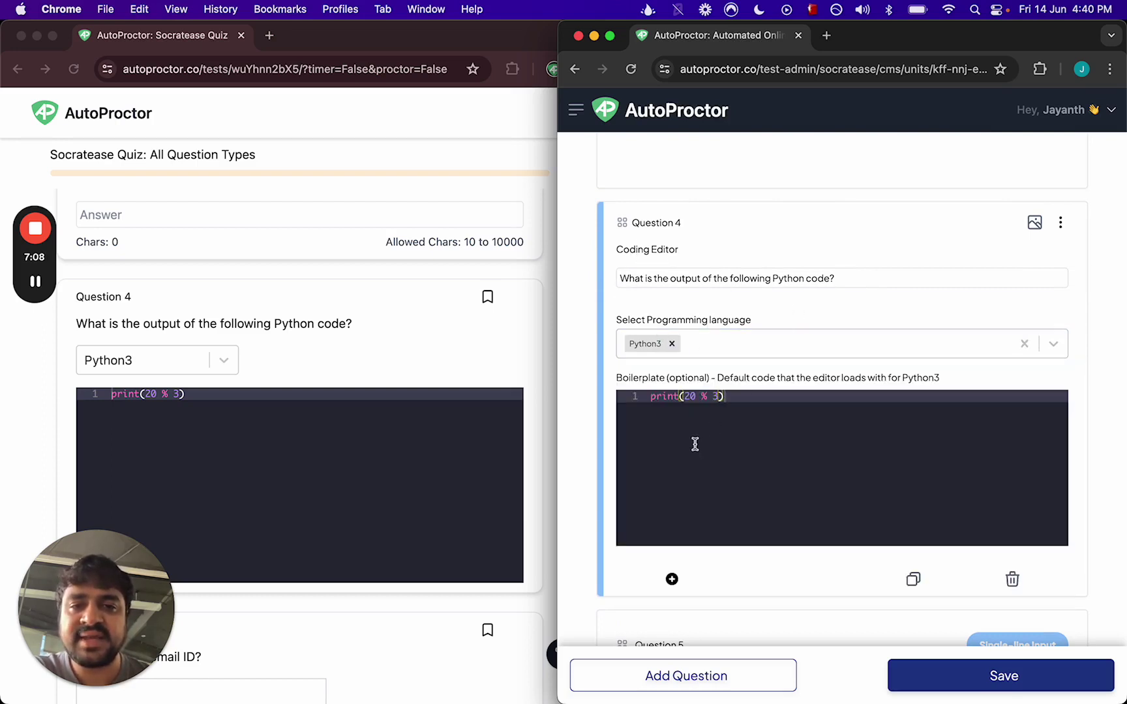
{"action": "left_click", "coordinate": [695, 445]}
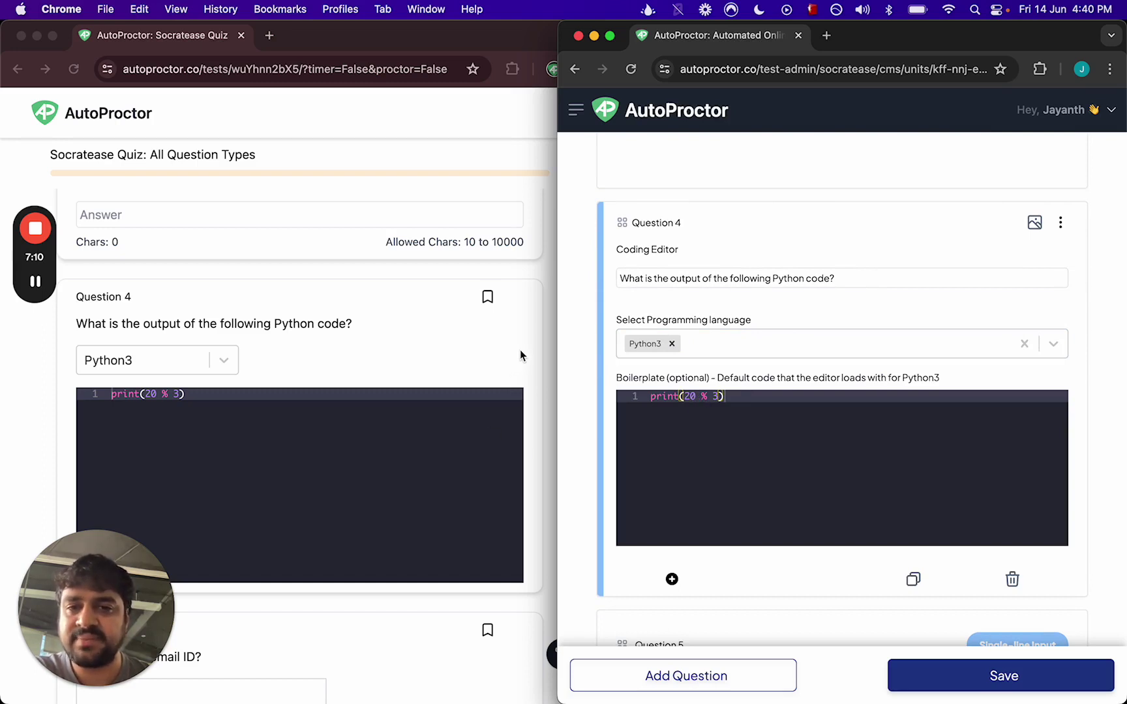
Step: Open single-line question 5 about the email ID in the editor and review its validation options, keeping Email
{"action": "scroll", "coordinate": [520, 356], "scroll_direction": "down", "scroll_amount": 5}
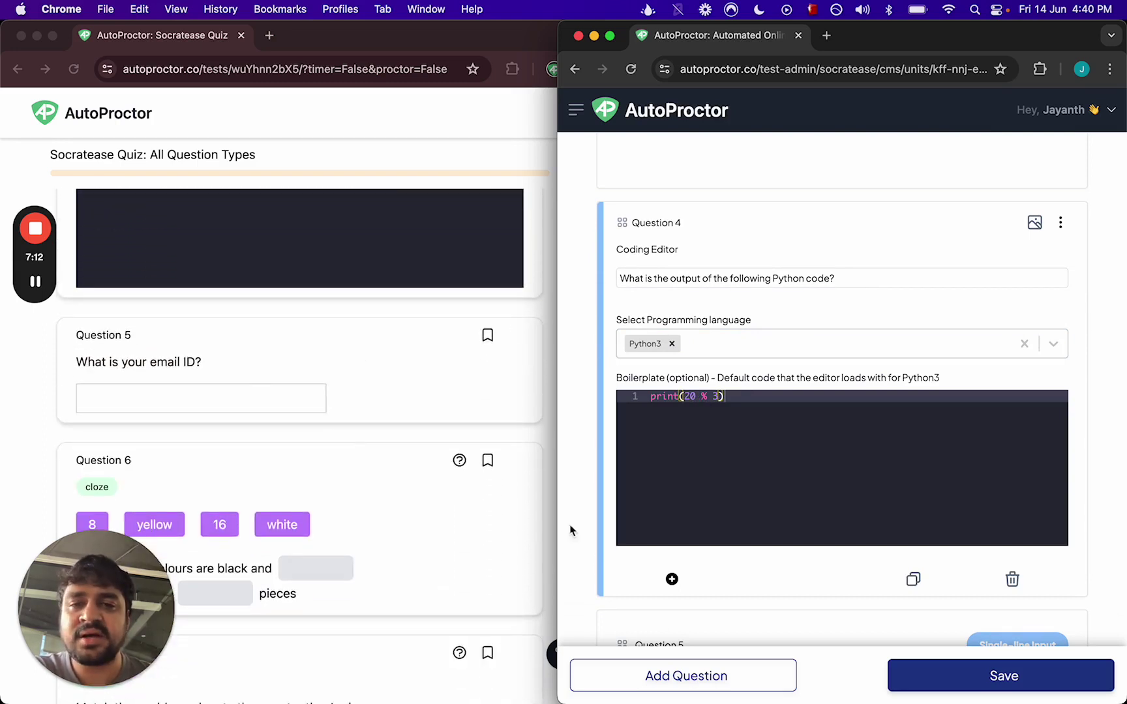
{"action": "scroll", "coordinate": [614, 496], "scroll_direction": "down", "scroll_amount": 5}
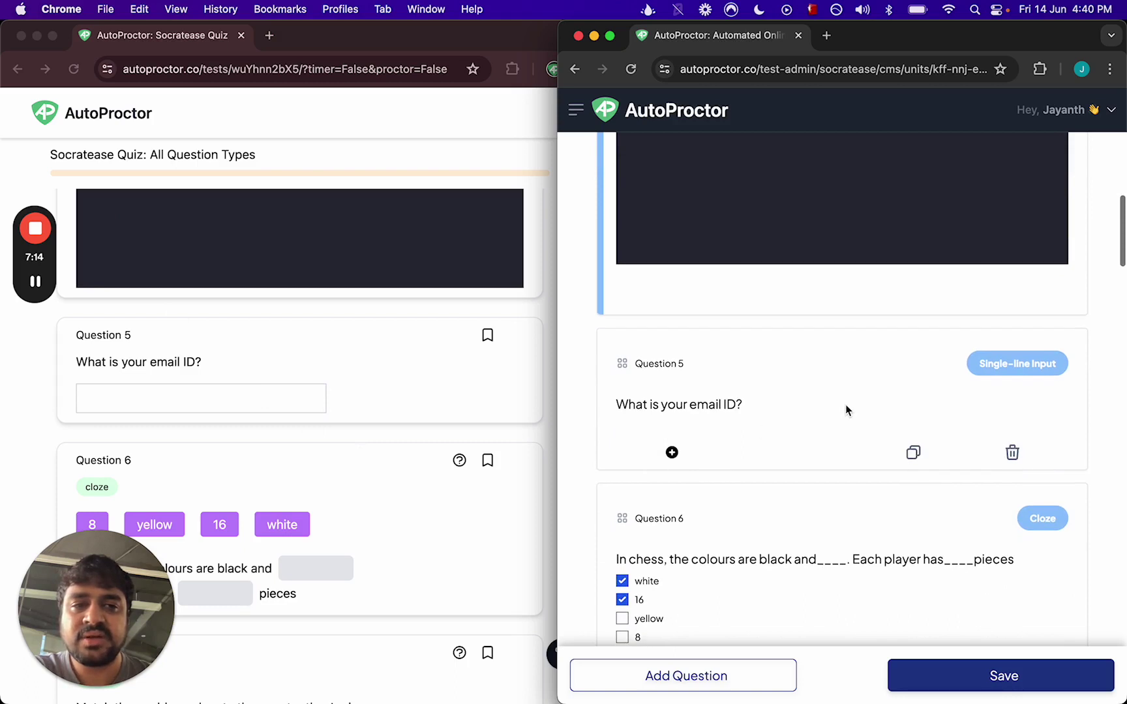
{"action": "left_click", "coordinate": [873, 385]}
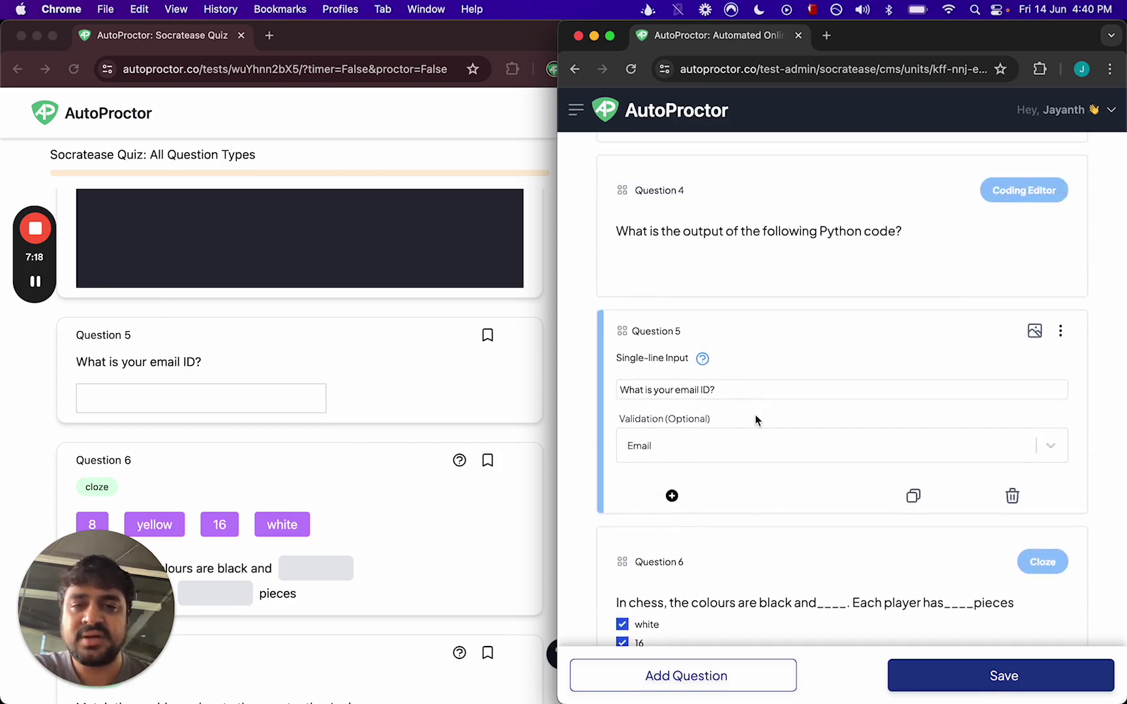
{"action": "left_click", "coordinate": [685, 435]}
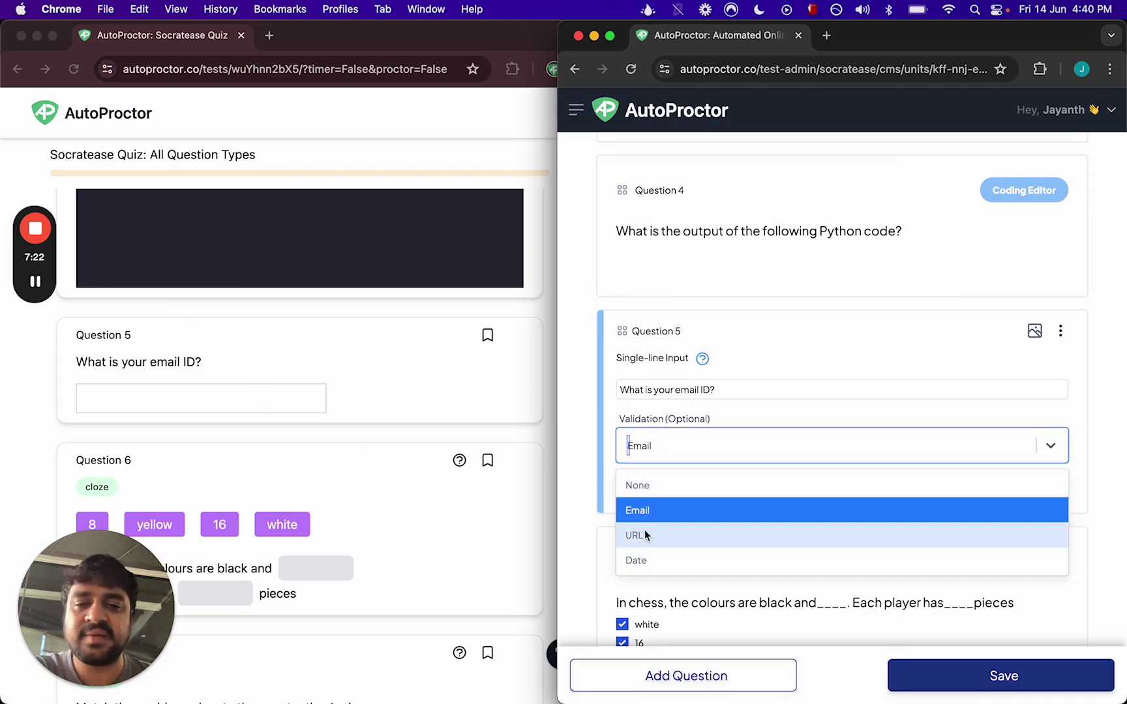
{"action": "left_click", "coordinate": [599, 386]}
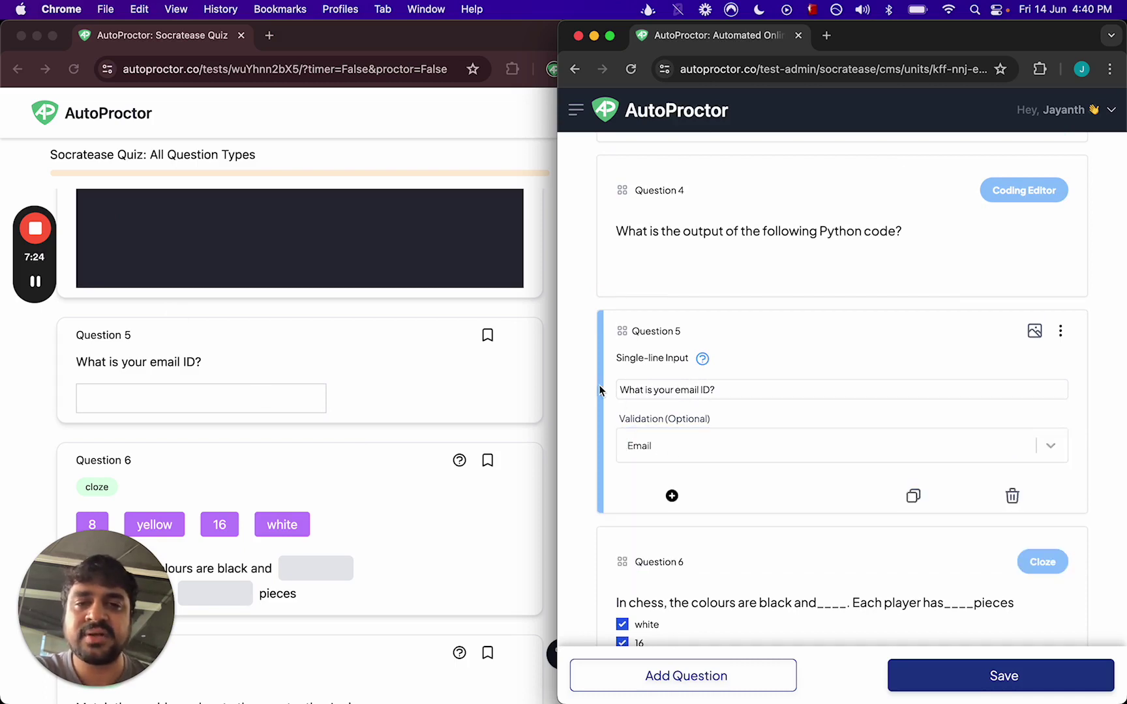
Step: Open cloze question 6 in the editor and underline "colours" in the chess sentence to make it a blank
{"action": "scroll", "coordinate": [599, 386], "scroll_direction": "down", "scroll_amount": 4}
{"action": "scroll", "coordinate": [599, 385], "scroll_direction": "down", "scroll_amount": 2}
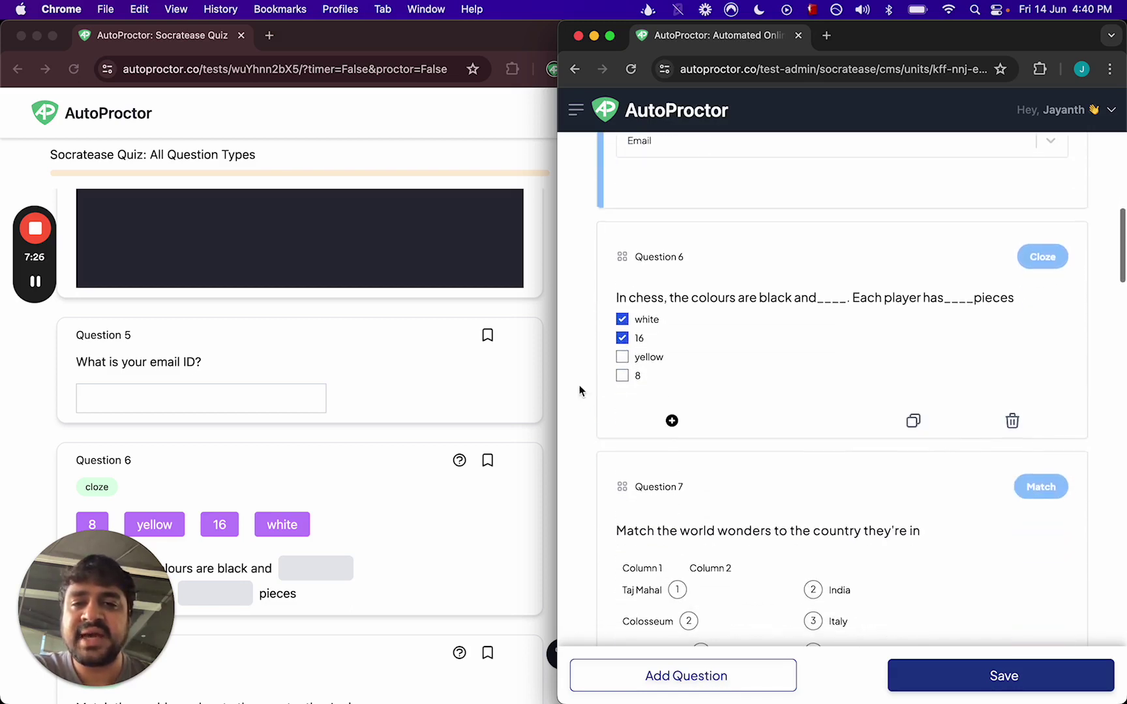
{"action": "scroll", "coordinate": [481, 375], "scroll_direction": "down", "scroll_amount": 4}
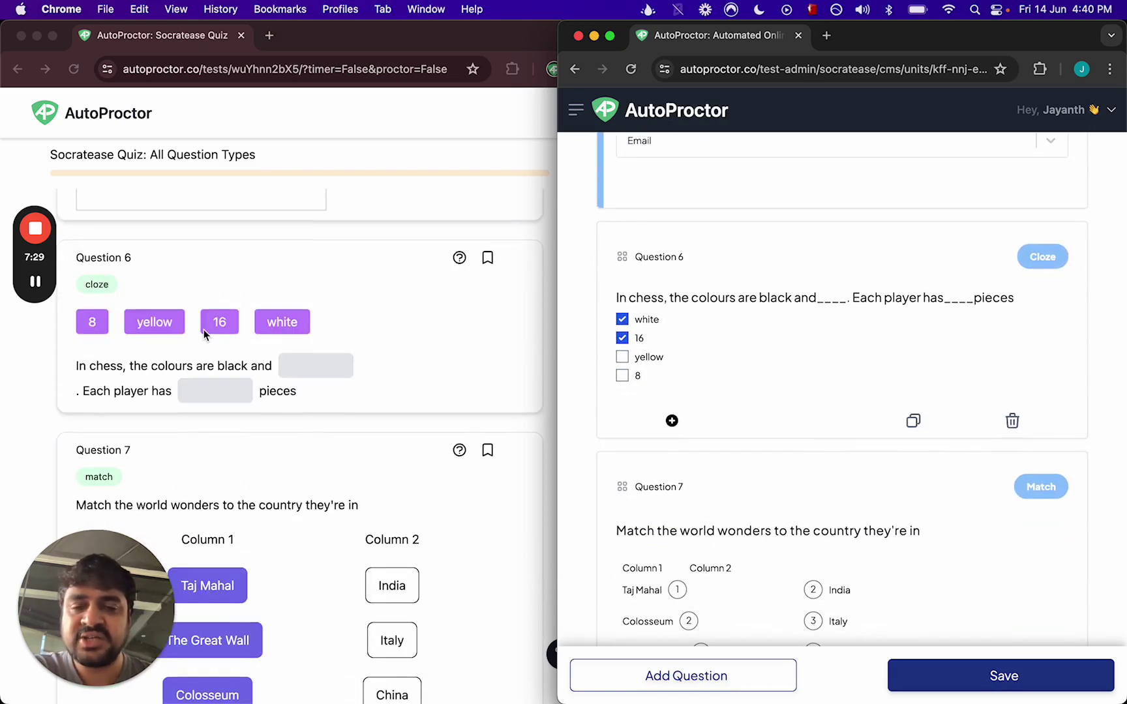
{"action": "left_click", "coordinate": [737, 343]}
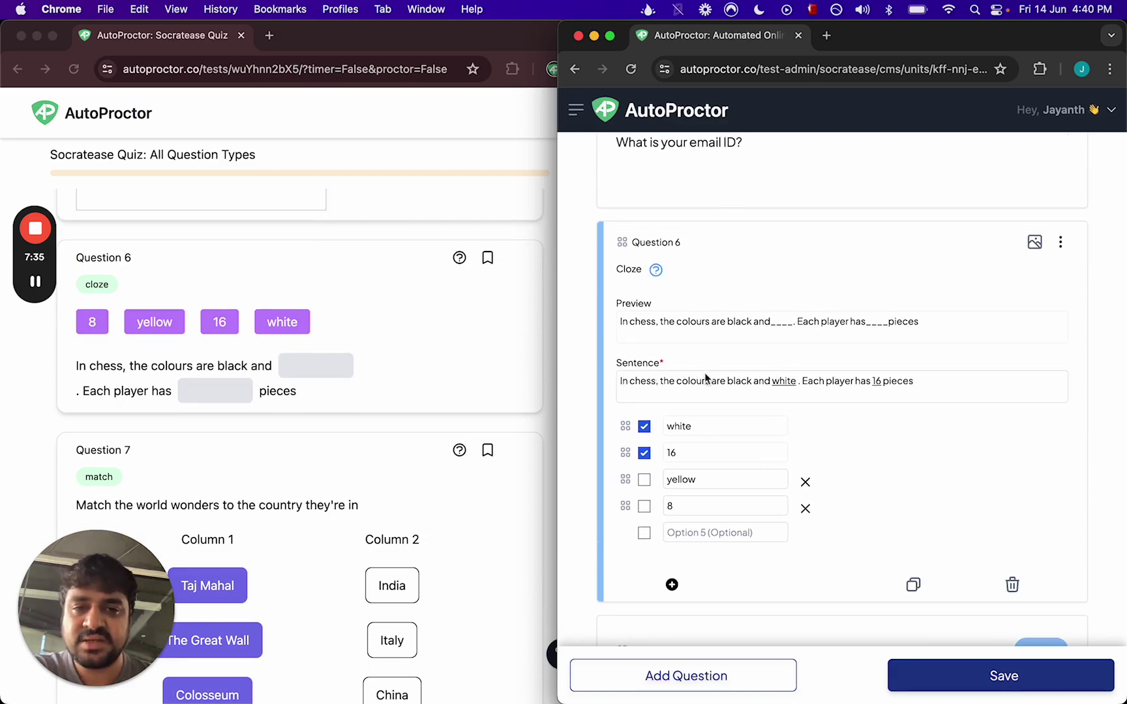
{"action": "double_click", "coordinate": [702, 385]}
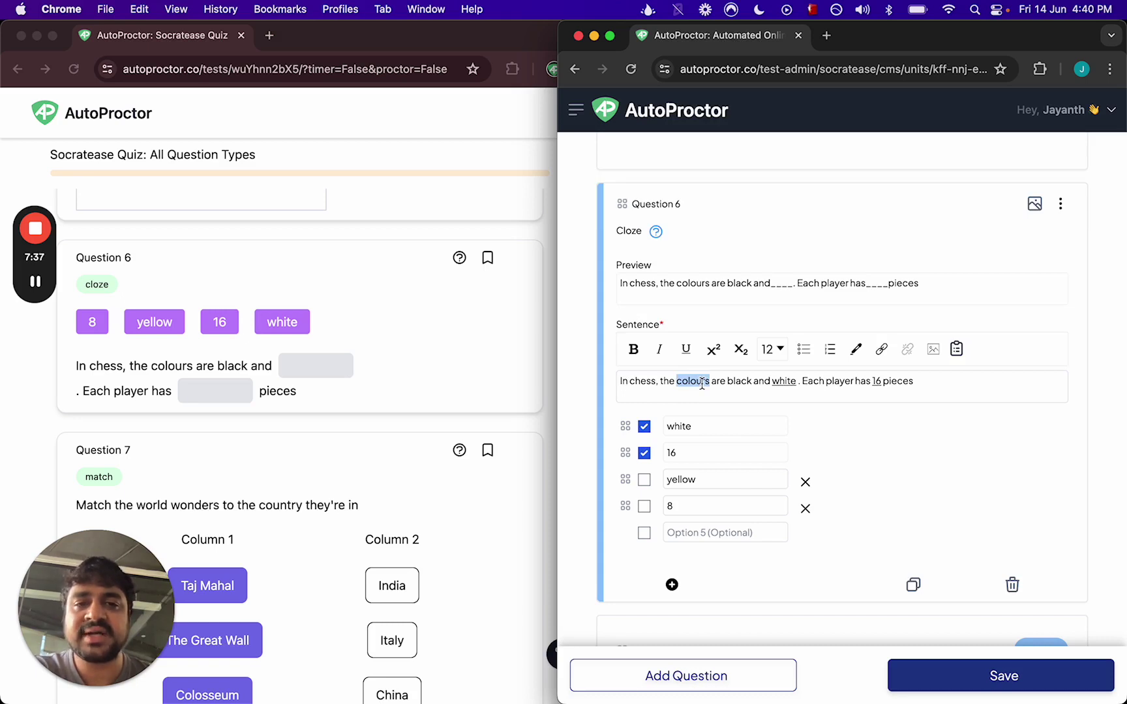
{"action": "left_click", "coordinate": [690, 352]}
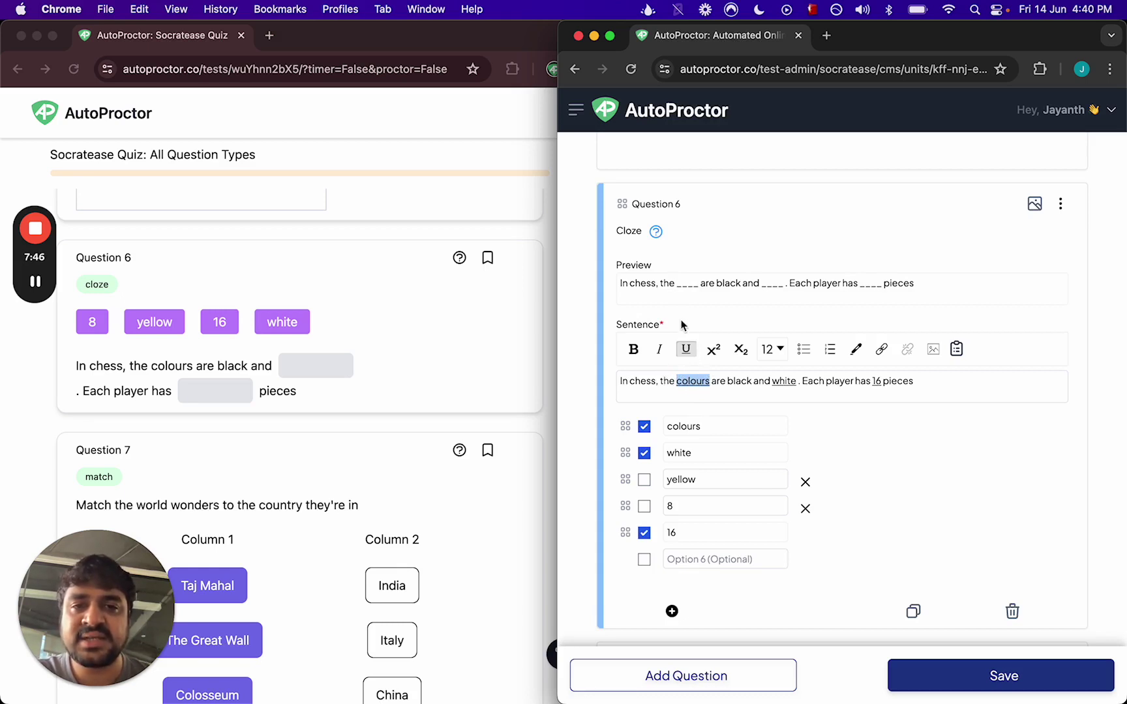
Step: Add "shapes" as an extra incorrect option to cloze question 6
{"action": "left_click", "coordinate": [685, 558]}
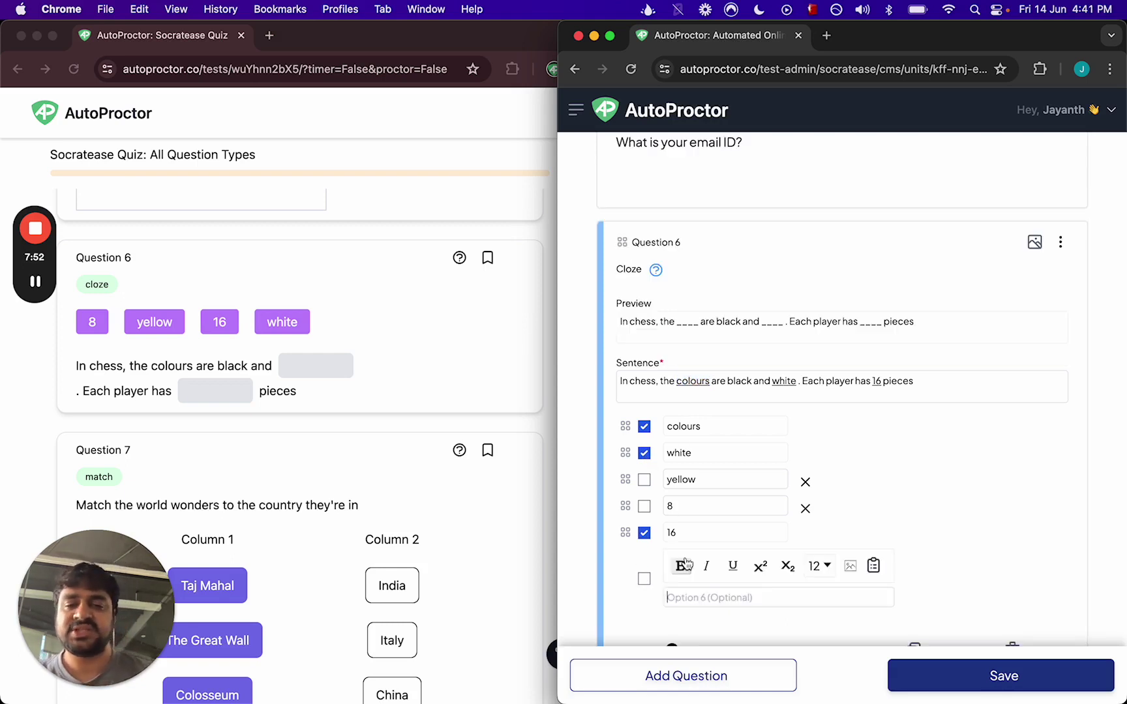
{"action": "type", "text": "shapes"}
{"action": "left_click", "coordinate": [1031, 445]}
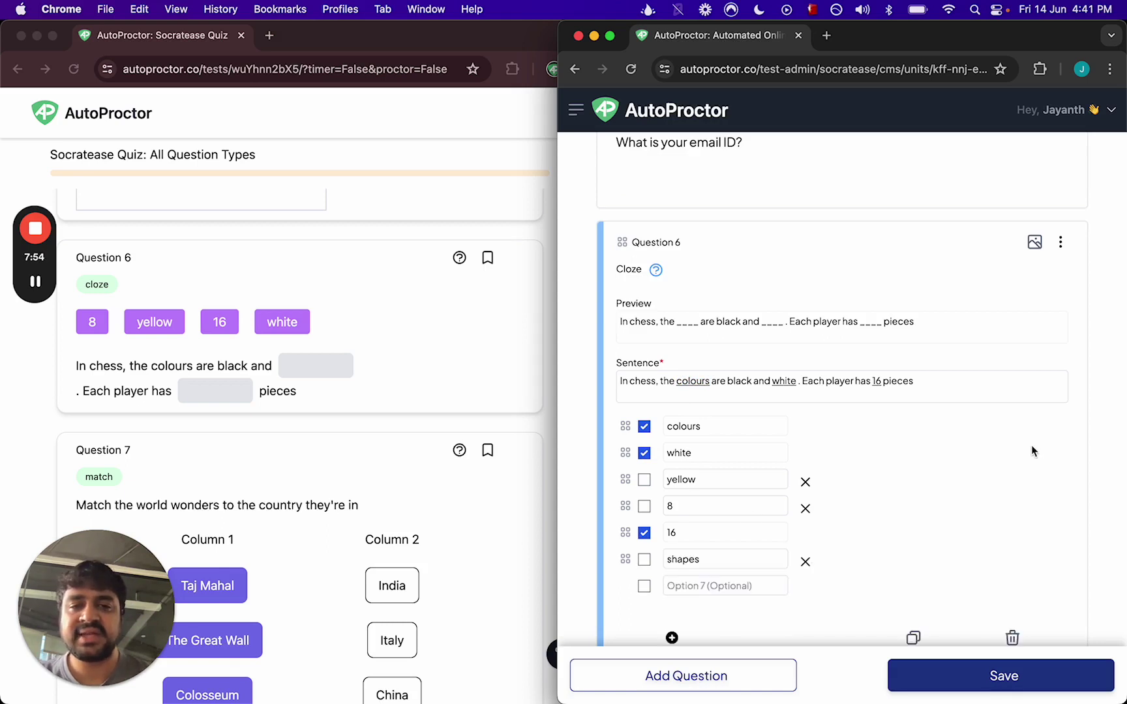
Step: Open match question 7 in the editor and move Italy above India in Column 2
{"action": "scroll", "coordinate": [1031, 445], "scroll_direction": "down", "scroll_amount": 1}
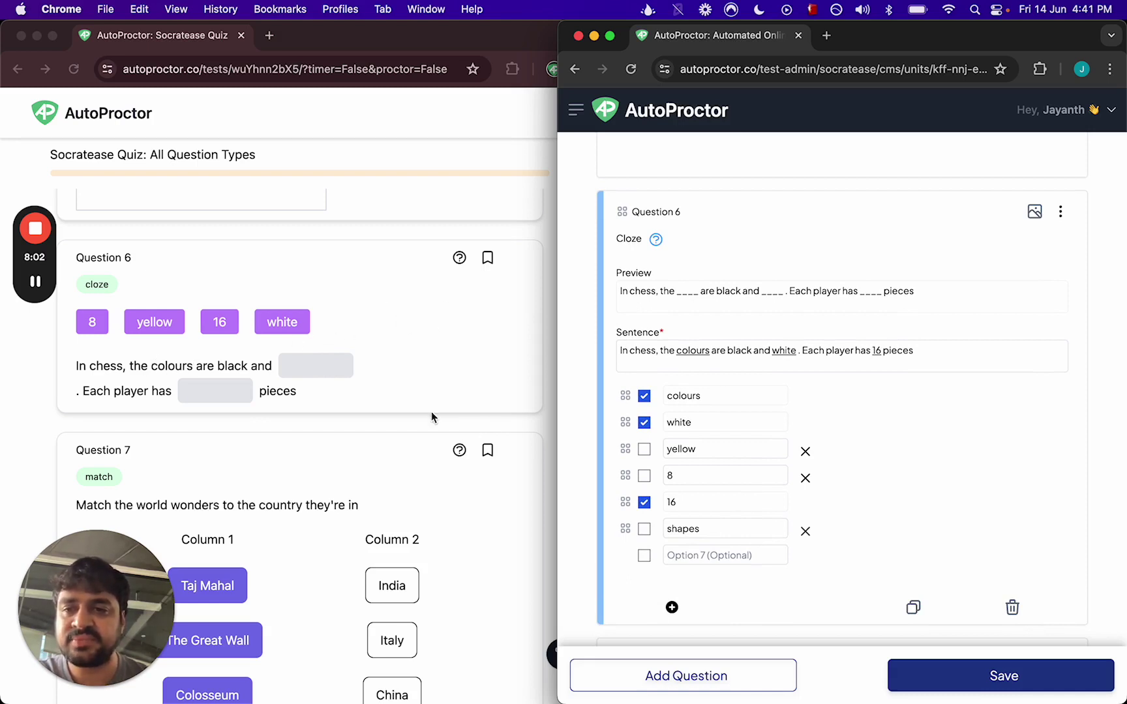
{"action": "scroll", "coordinate": [830, 373], "scroll_direction": "down", "scroll_amount": 7}
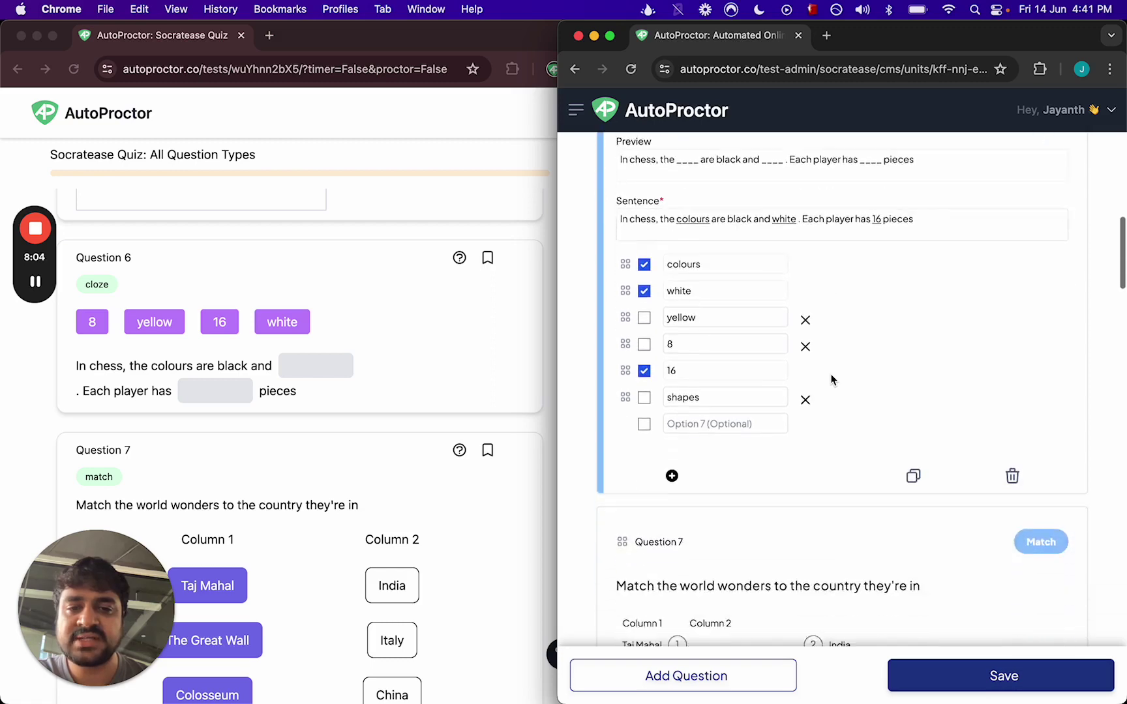
{"action": "scroll", "coordinate": [317, 384], "scroll_direction": "down", "scroll_amount": 2}
{"action": "scroll", "coordinate": [317, 384], "scroll_direction": "down", "scroll_amount": 4}
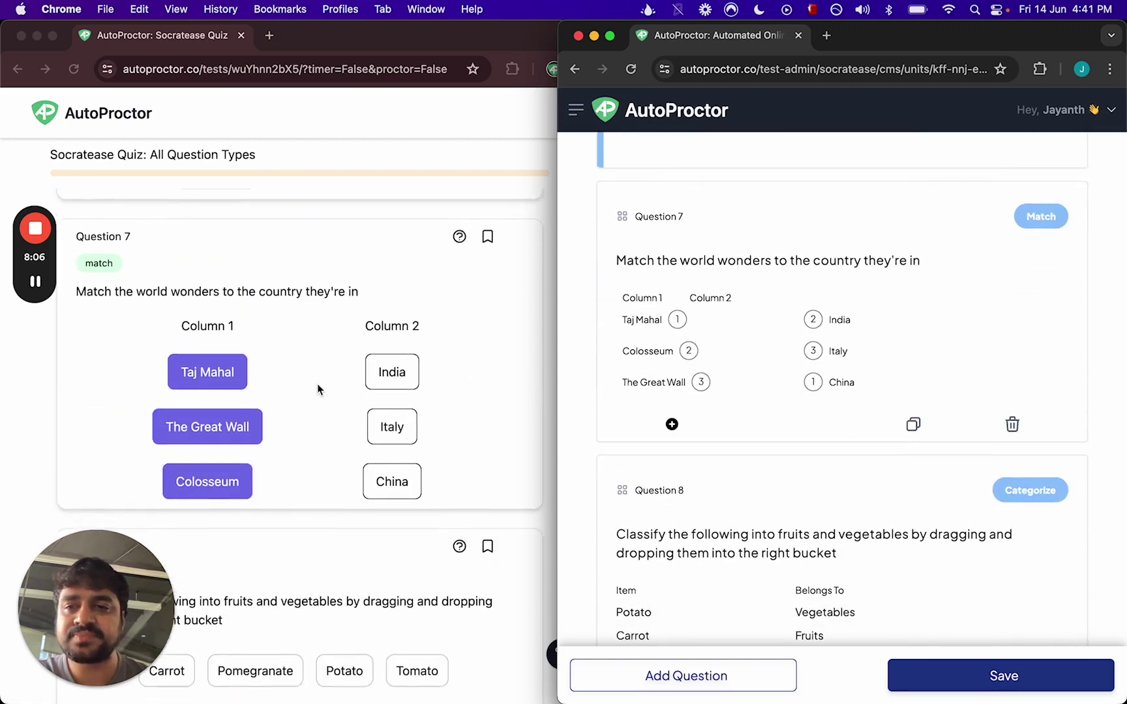
{"action": "left_click", "coordinate": [787, 319]}
{"action": "scroll", "coordinate": [770, 352], "scroll_direction": "up", "scroll_amount": 5}
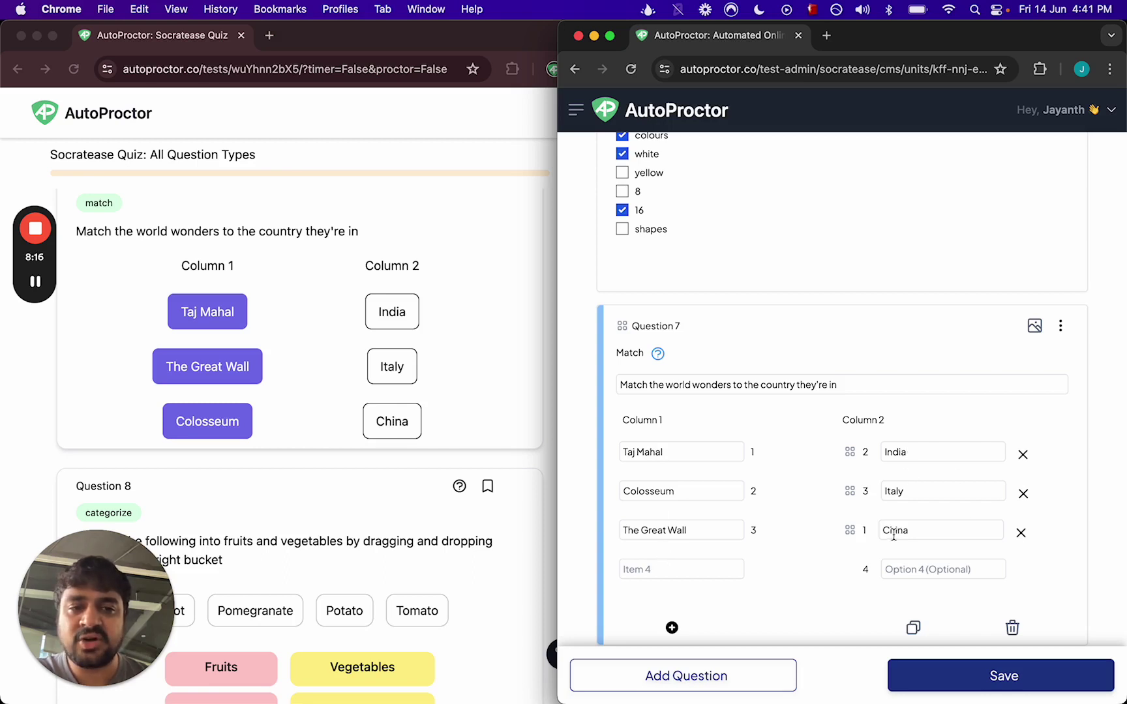
{"action": "left_click_drag", "start_coordinate": [850, 491], "coordinate": [848, 452]}
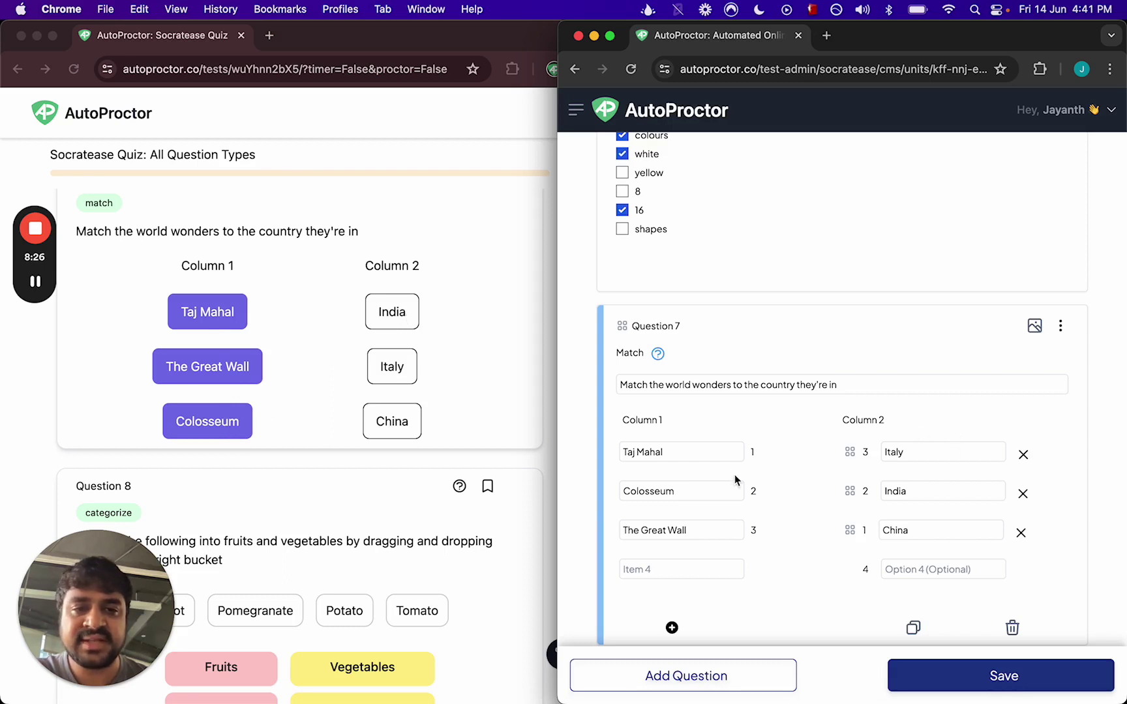
Step: Open categorize question 8 in the editor and set Tomato to belong to Fruits
{"action": "scroll", "coordinate": [898, 489], "scroll_direction": "down", "scroll_amount": 10}
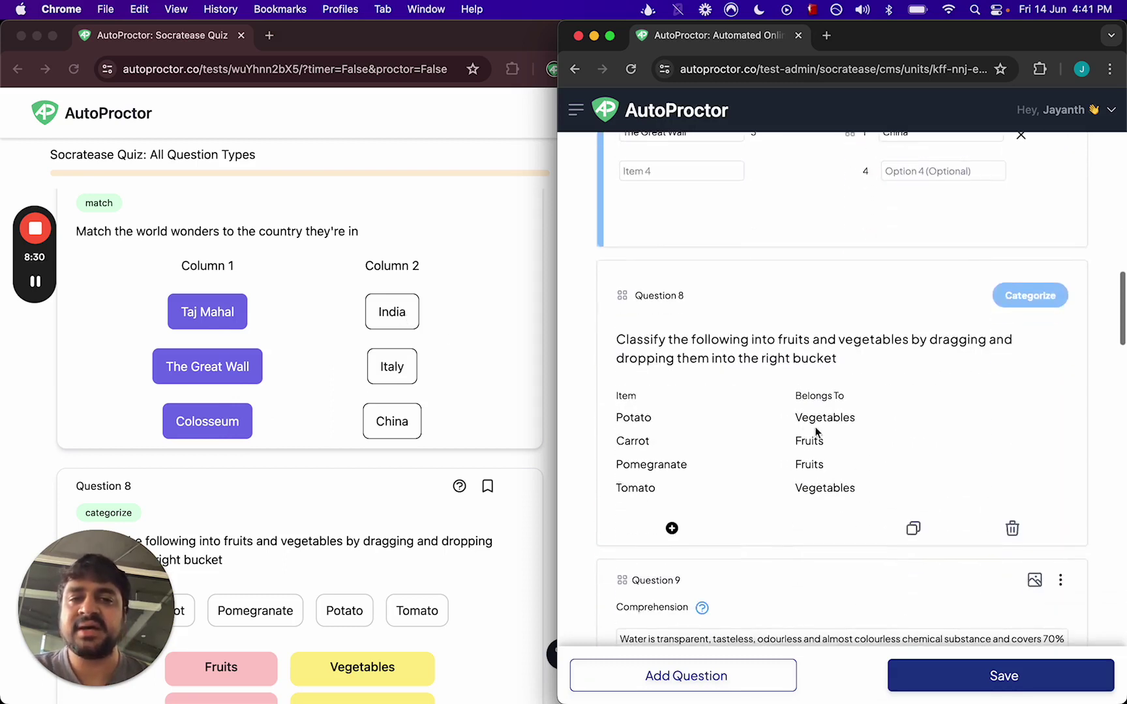
{"action": "left_click", "coordinate": [798, 418]}
{"action": "scroll", "coordinate": [247, 411], "scroll_direction": "down", "scroll_amount": 5}
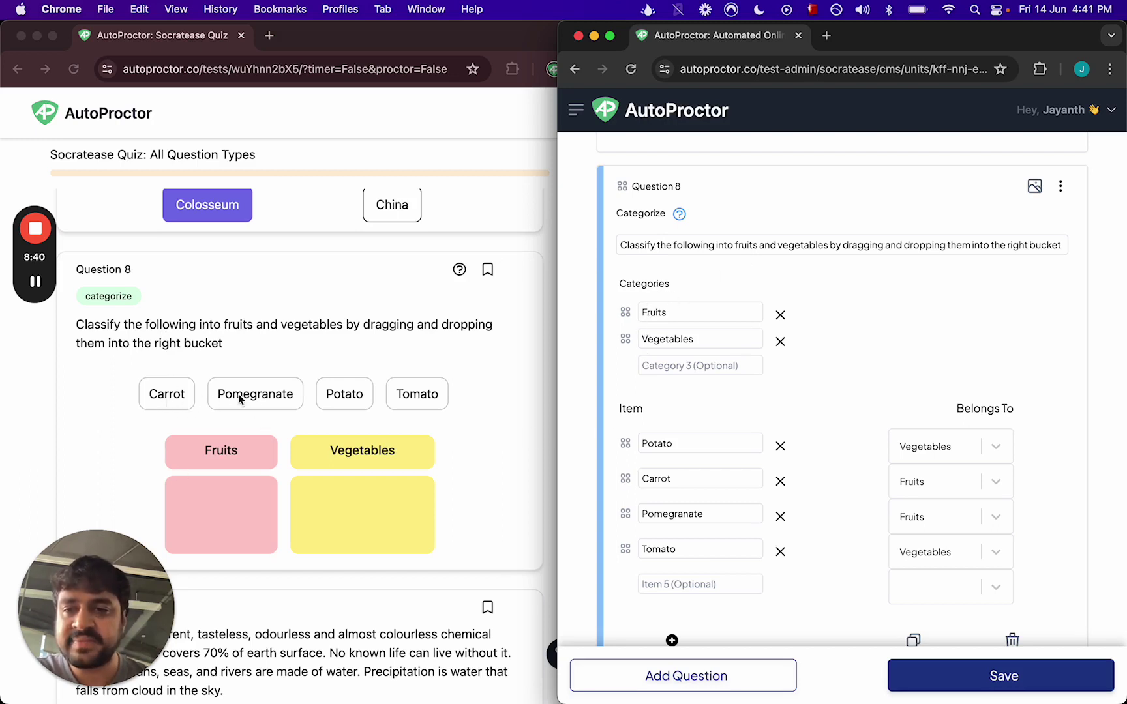
{"action": "scroll", "coordinate": [688, 507], "scroll_direction": "down", "scroll_amount": 1}
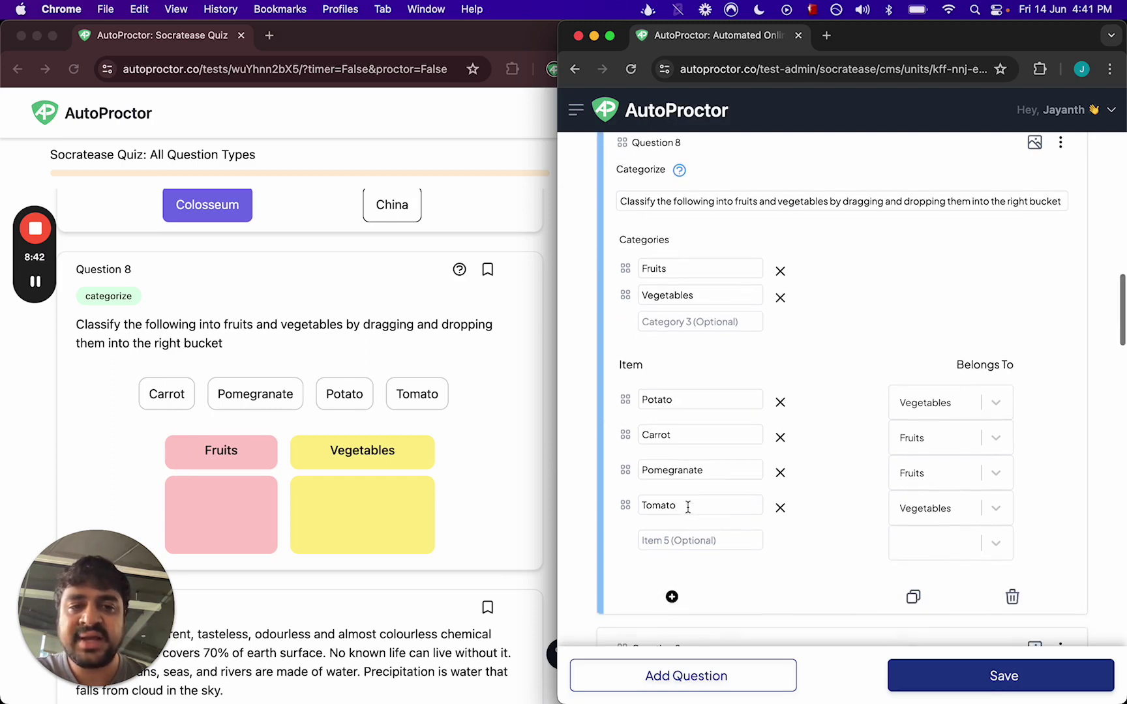
{"action": "left_click", "coordinate": [1002, 516]}
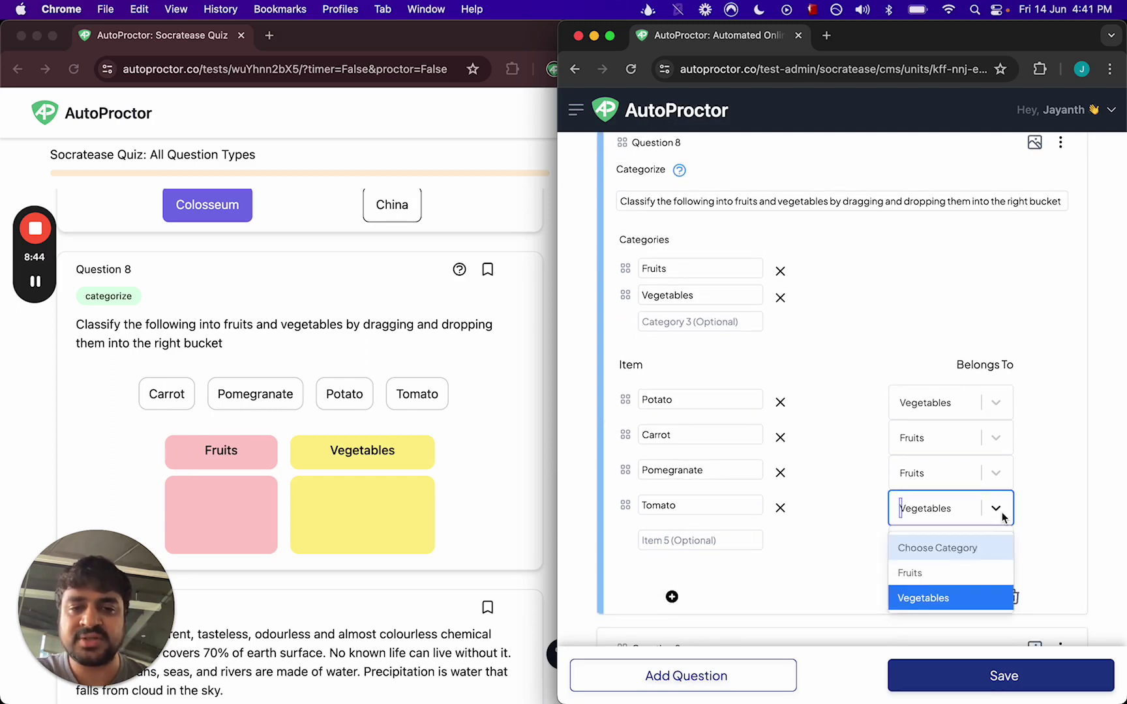
{"action": "left_click", "coordinate": [927, 572]}
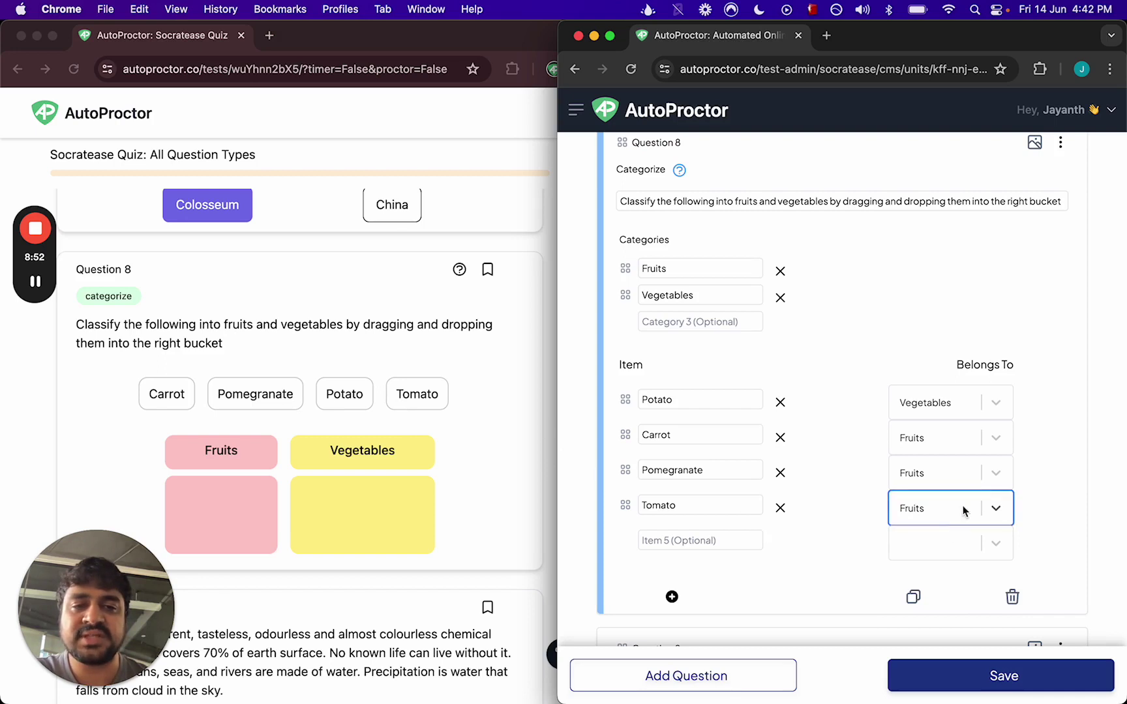
Step: Open comprehension question 9 in the editor and examine its water passage and the MCQ sub-questions 9.1 and 9.2
{"action": "scroll", "coordinate": [830, 499], "scroll_direction": "down", "scroll_amount": 5}
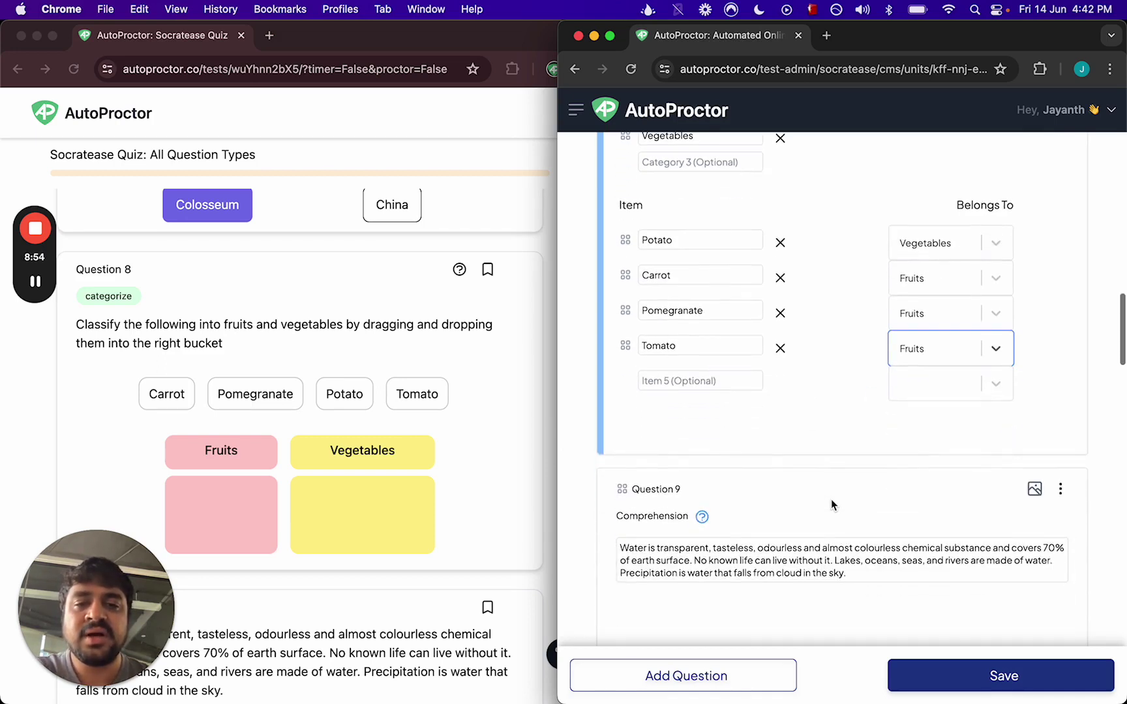
{"action": "scroll", "coordinate": [687, 450], "scroll_direction": "down", "scroll_amount": 1}
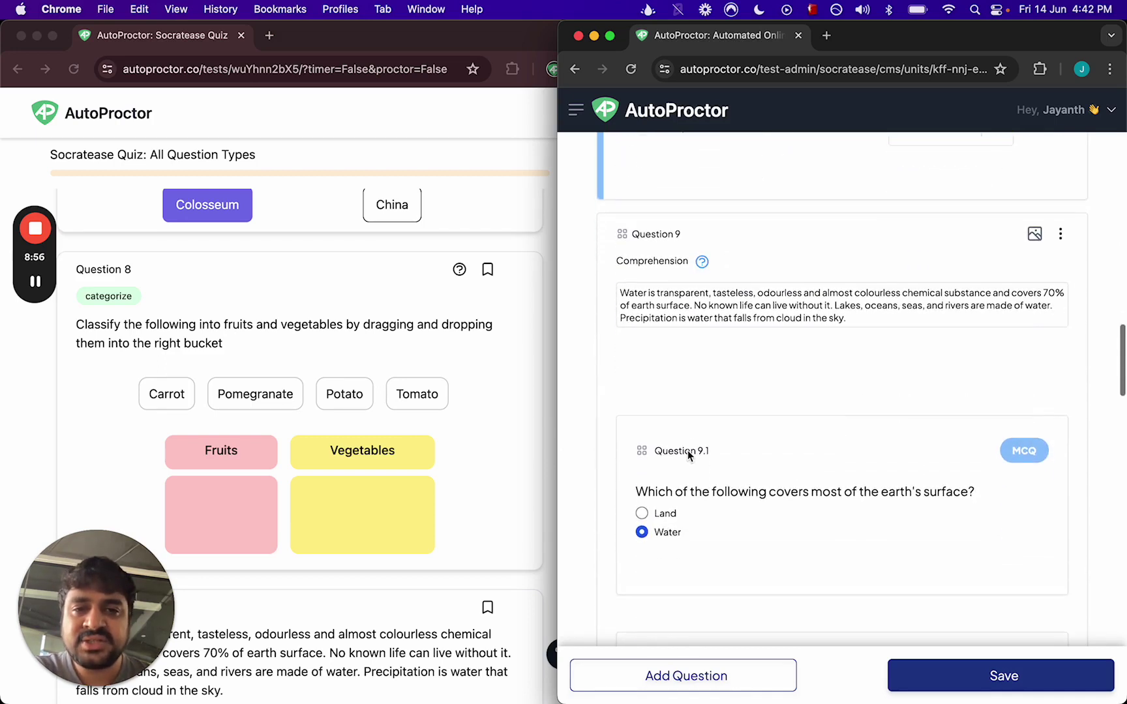
{"action": "scroll", "coordinate": [613, 326], "scroll_direction": "down", "scroll_amount": 2}
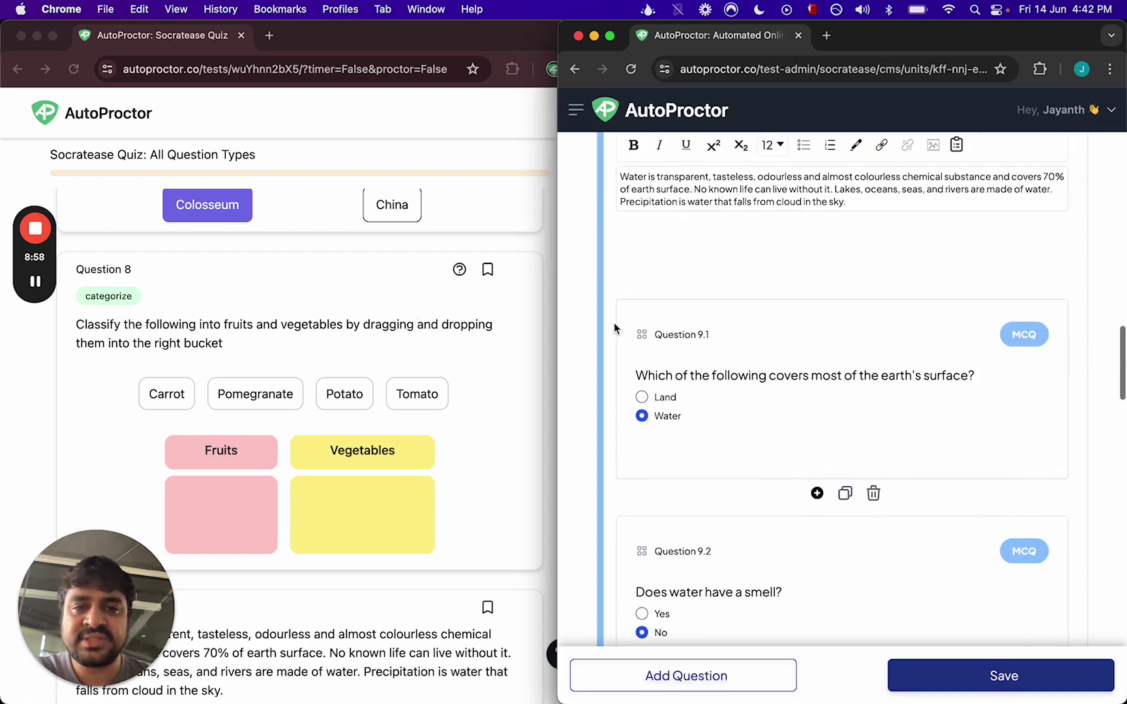
{"action": "left_click", "coordinate": [672, 222]}
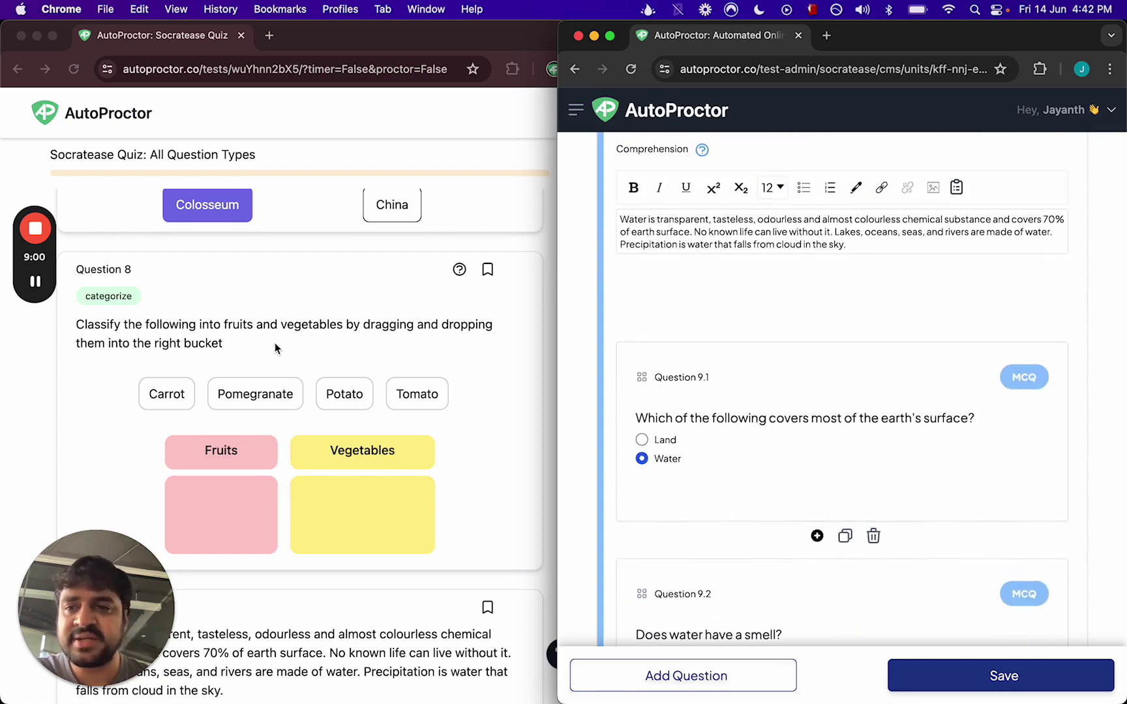
{"action": "scroll", "coordinate": [275, 349], "scroll_direction": "down", "scroll_amount": 5}
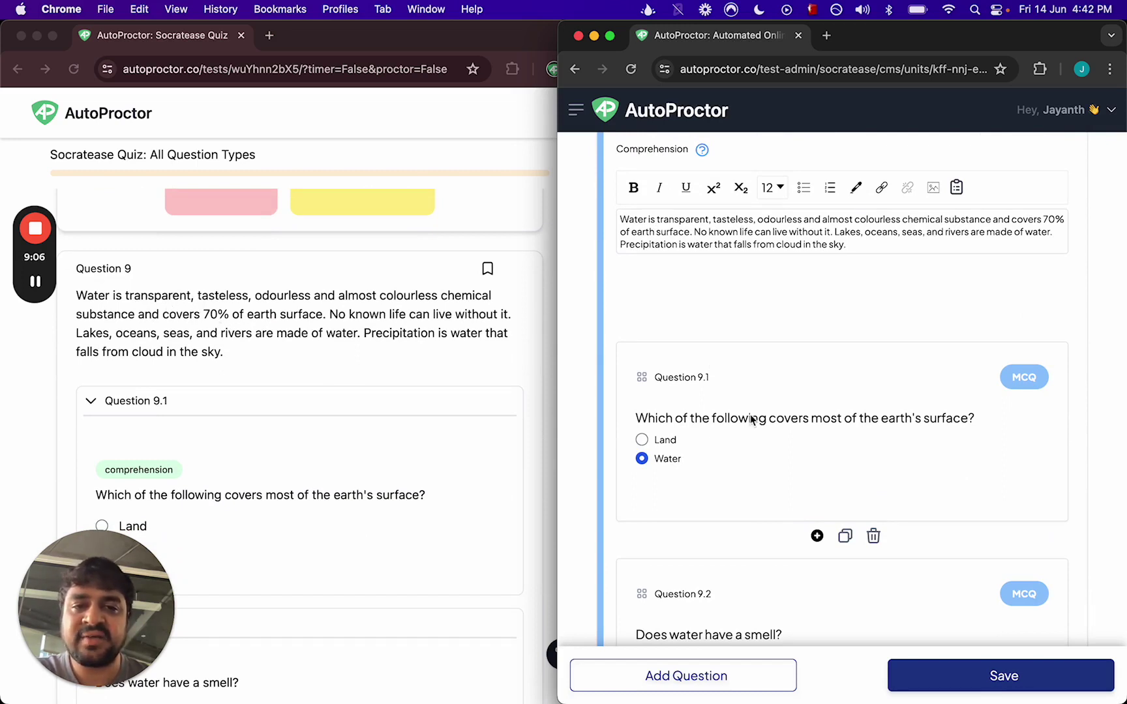
{"action": "scroll", "coordinate": [750, 417], "scroll_direction": "down", "scroll_amount": 2}
{"action": "left_click", "coordinate": [840, 338]}
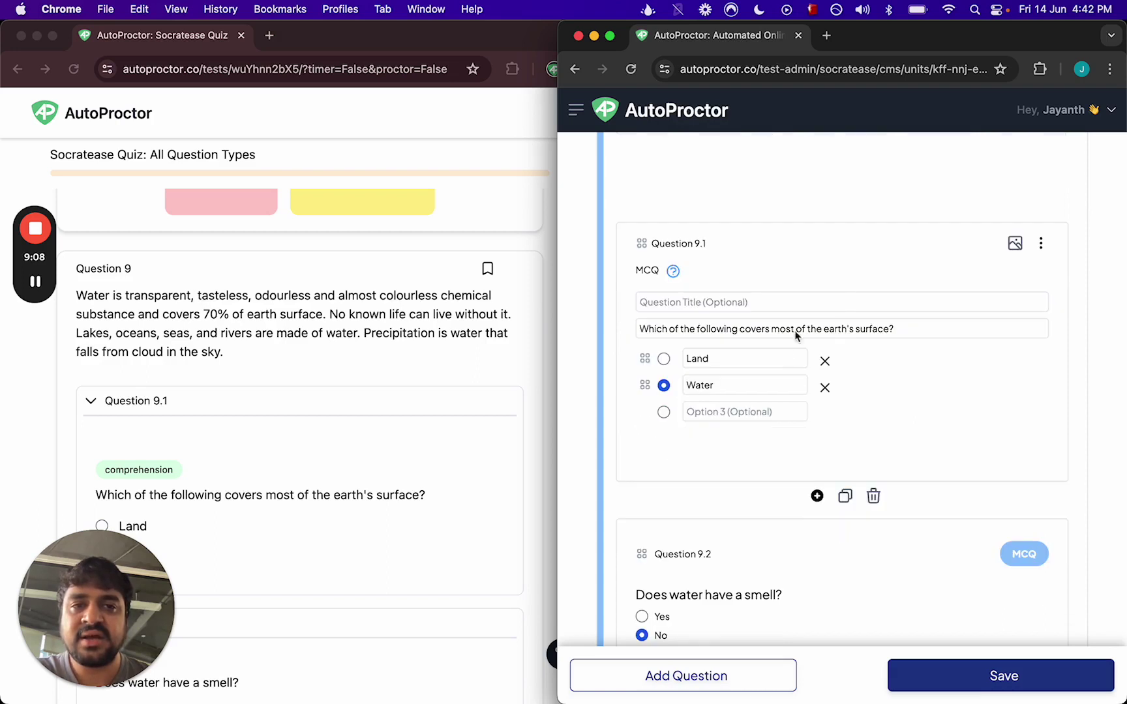
{"action": "scroll", "coordinate": [759, 328], "scroll_direction": "down", "scroll_amount": 2}
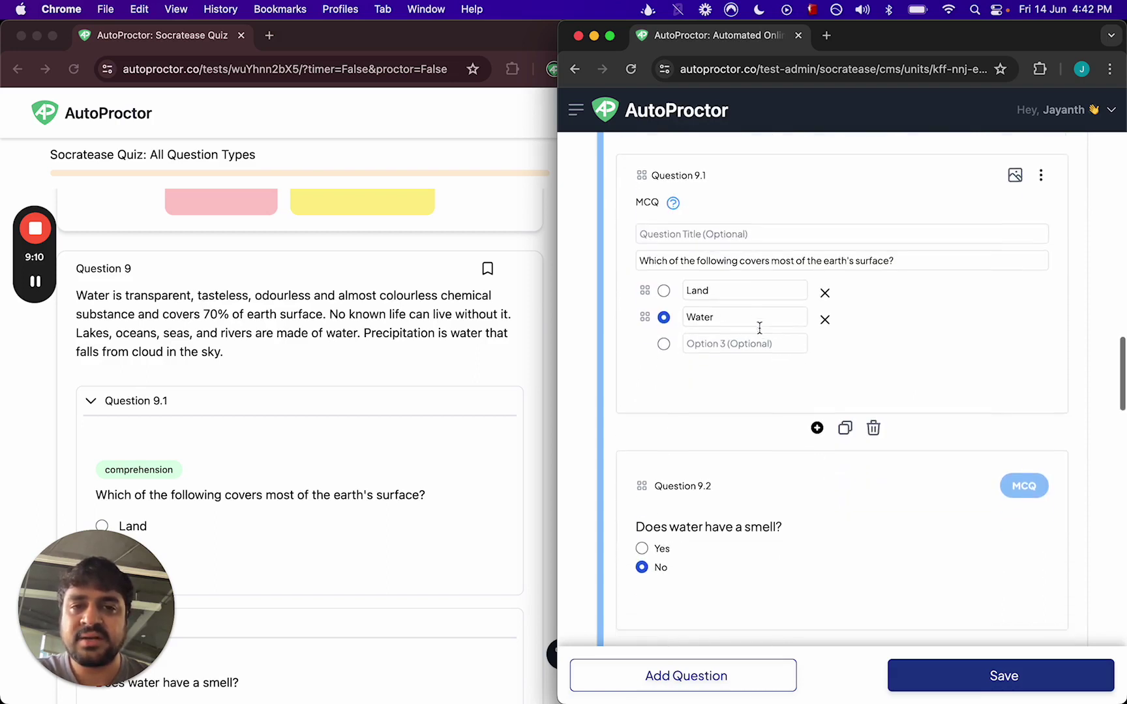
{"action": "scroll", "coordinate": [682, 391], "scroll_direction": "down", "scroll_amount": 2}
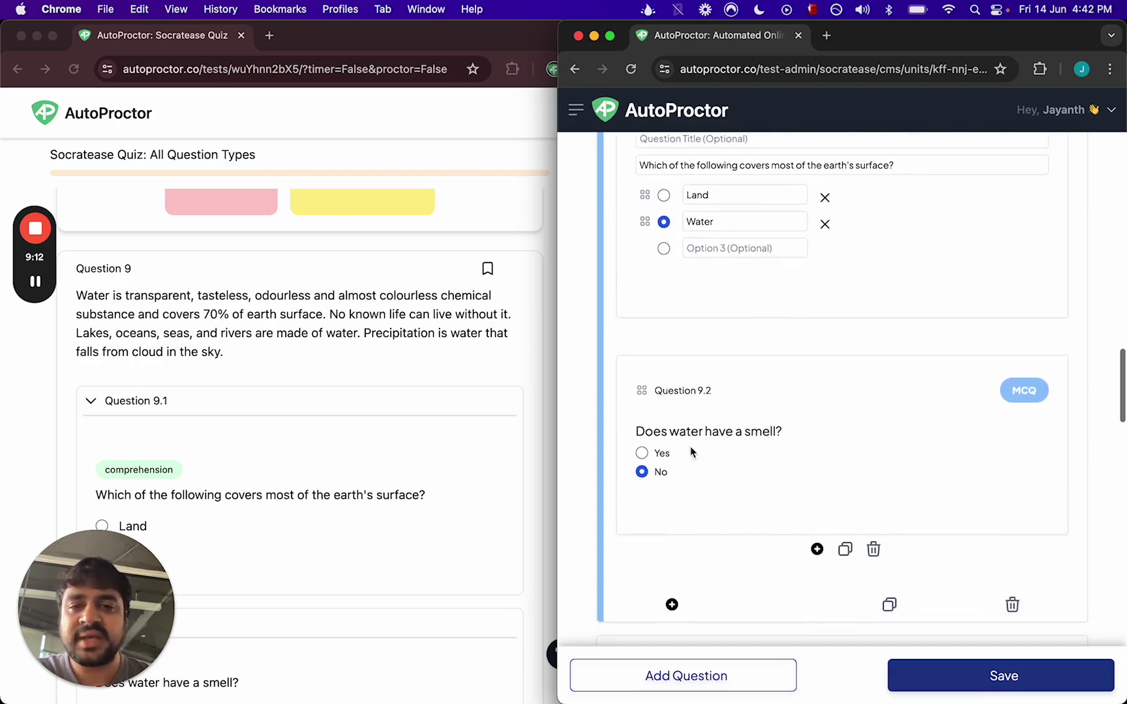
{"action": "left_click", "coordinate": [810, 414]}
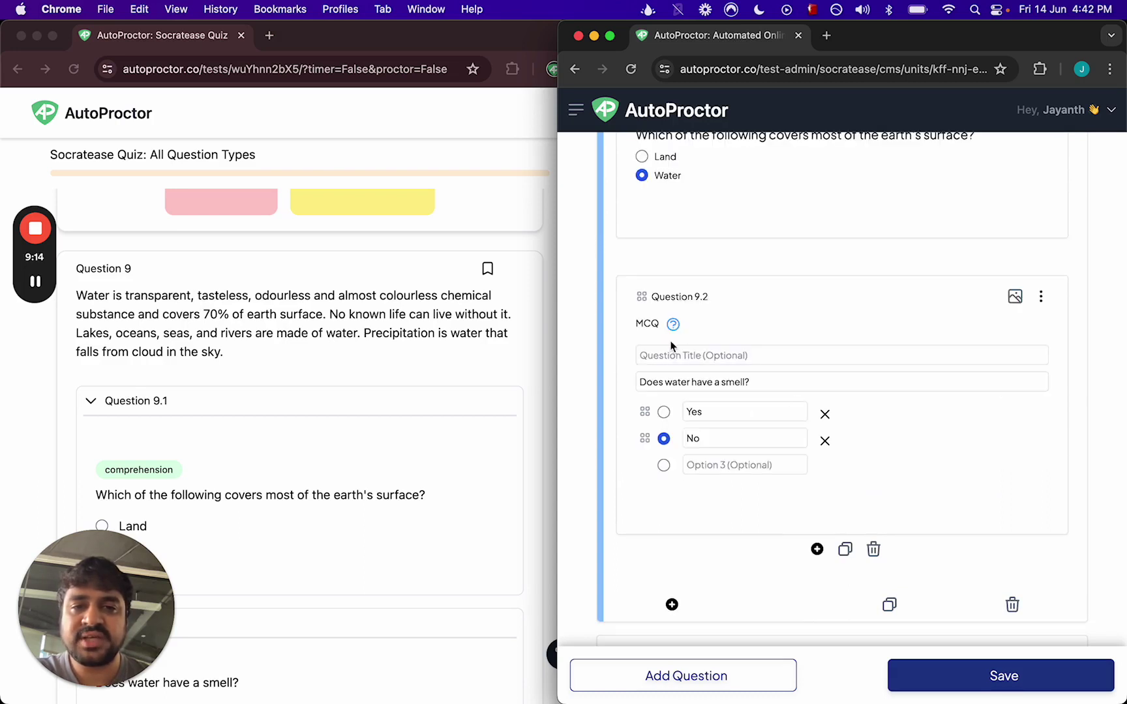
Step: Add an MCQ sub-question below "Does water have a smell?" in comprehension question 9
{"action": "scroll", "coordinate": [841, 476], "scroll_direction": "down", "scroll_amount": 2}
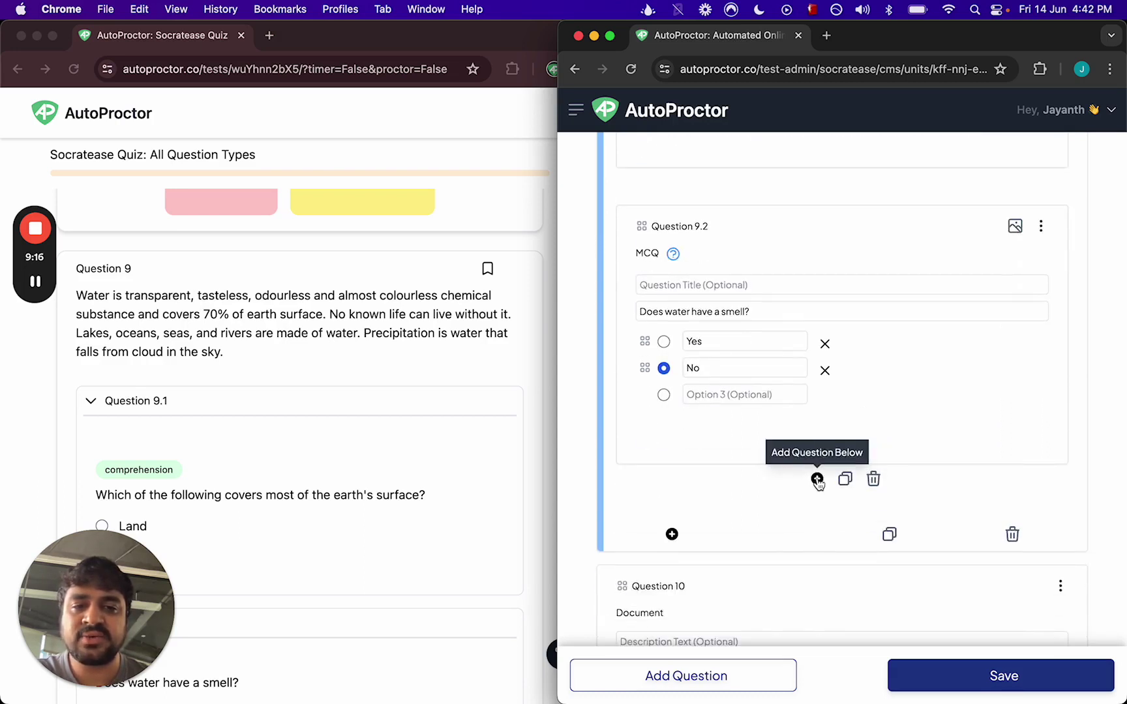
{"action": "left_click", "coordinate": [818, 479]}
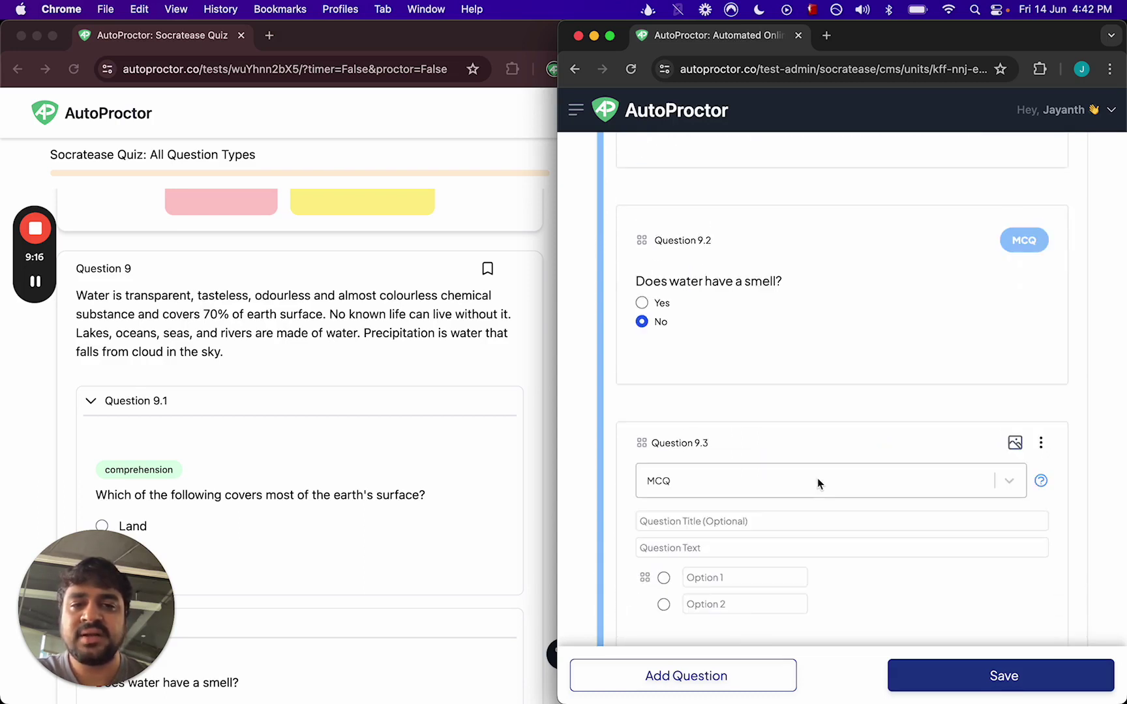
{"action": "left_click", "coordinate": [737, 481]}
{"action": "left_click", "coordinate": [733, 389]}
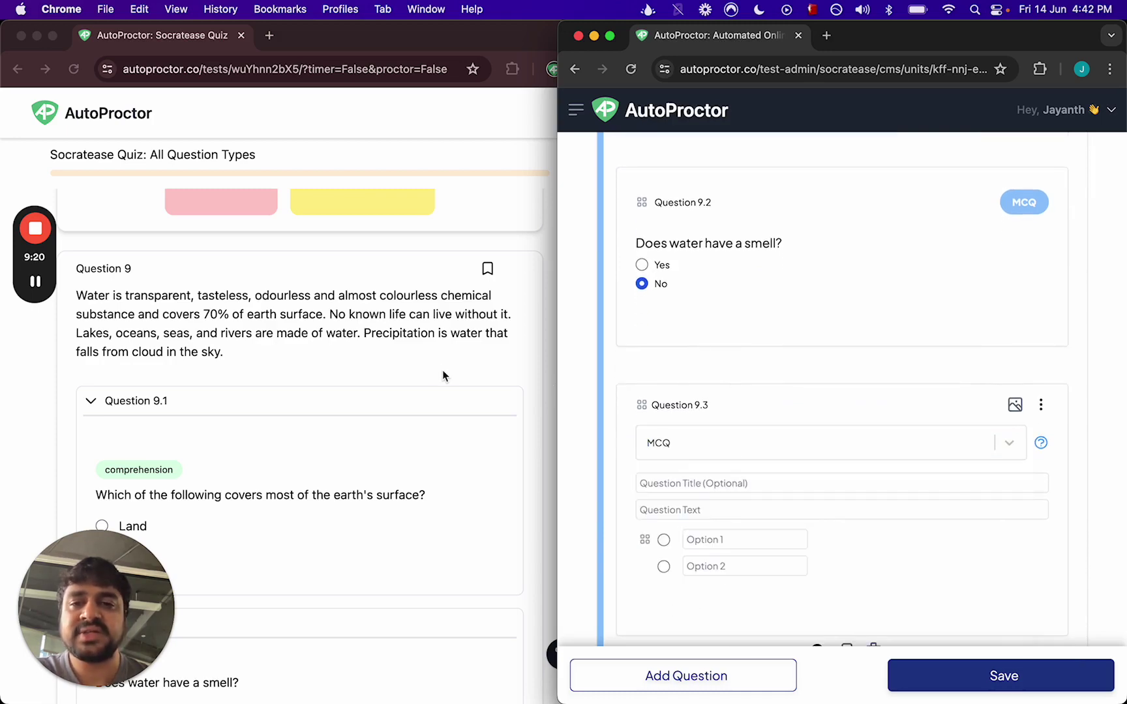
Step: Remove the Legal Terms and Conditions PDF from document question 10 and open the file chooser for uploading a PDF
{"action": "scroll", "coordinate": [443, 372], "scroll_direction": "down", "scroll_amount": 8}
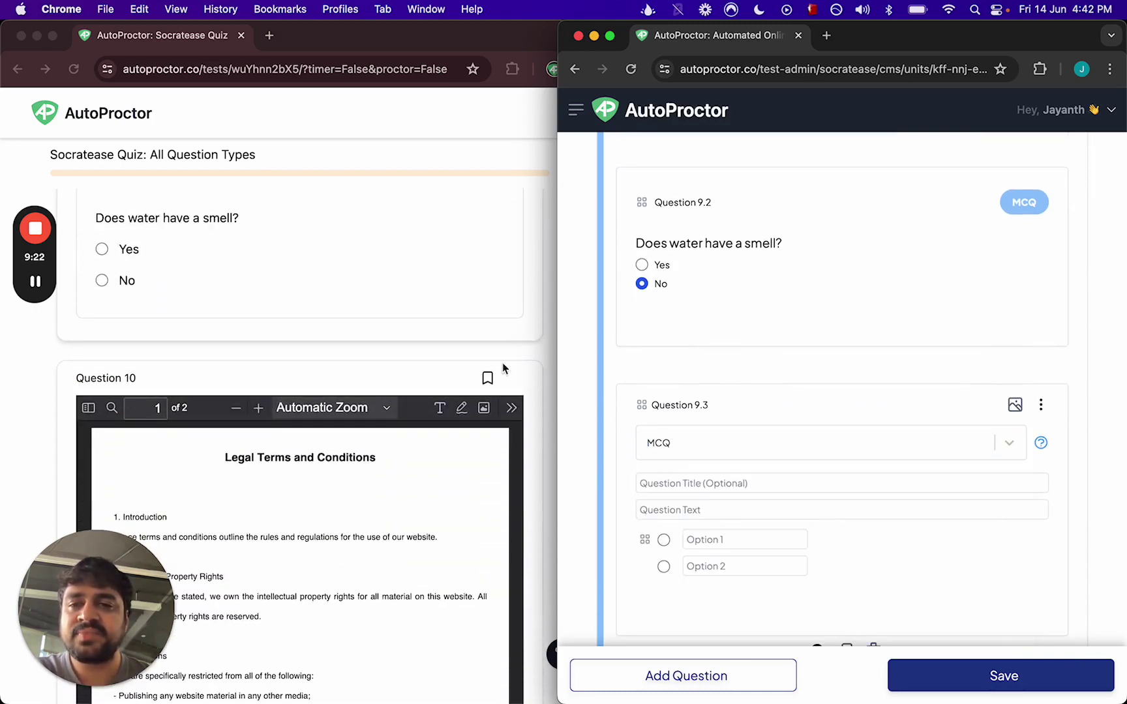
{"action": "scroll", "coordinate": [521, 367], "scroll_direction": "down", "scroll_amount": 3}
{"action": "scroll", "coordinate": [792, 454], "scroll_direction": "down", "scroll_amount": 8}
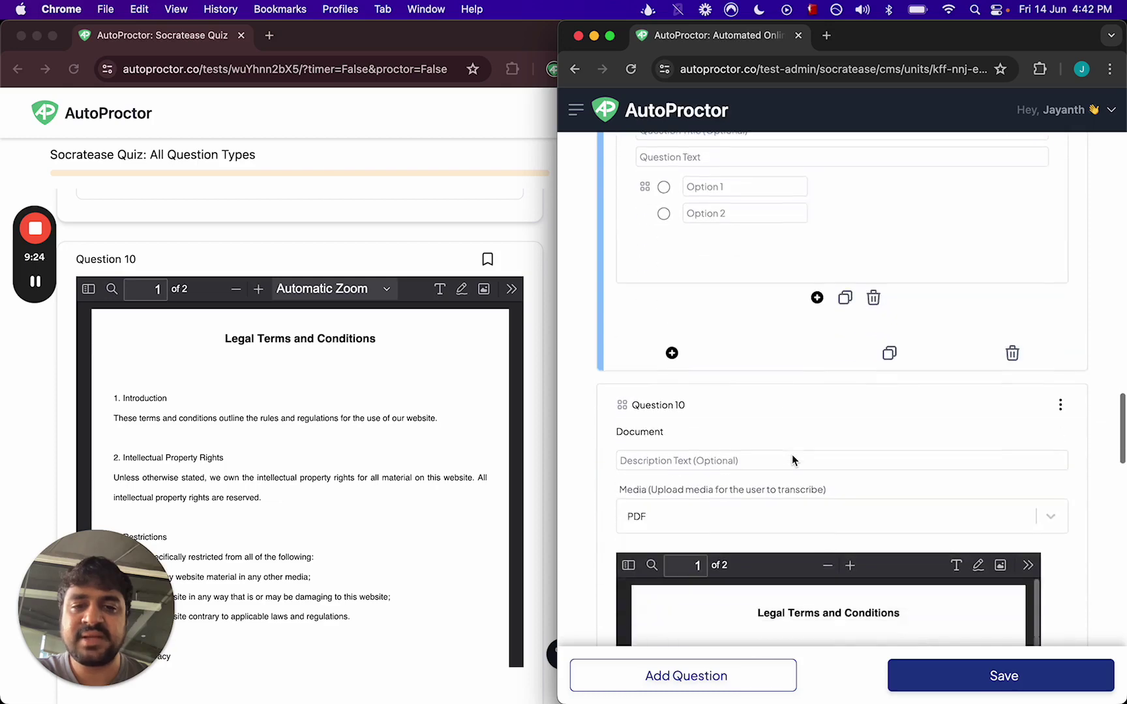
{"action": "scroll", "coordinate": [727, 445], "scroll_direction": "down", "scroll_amount": 8}
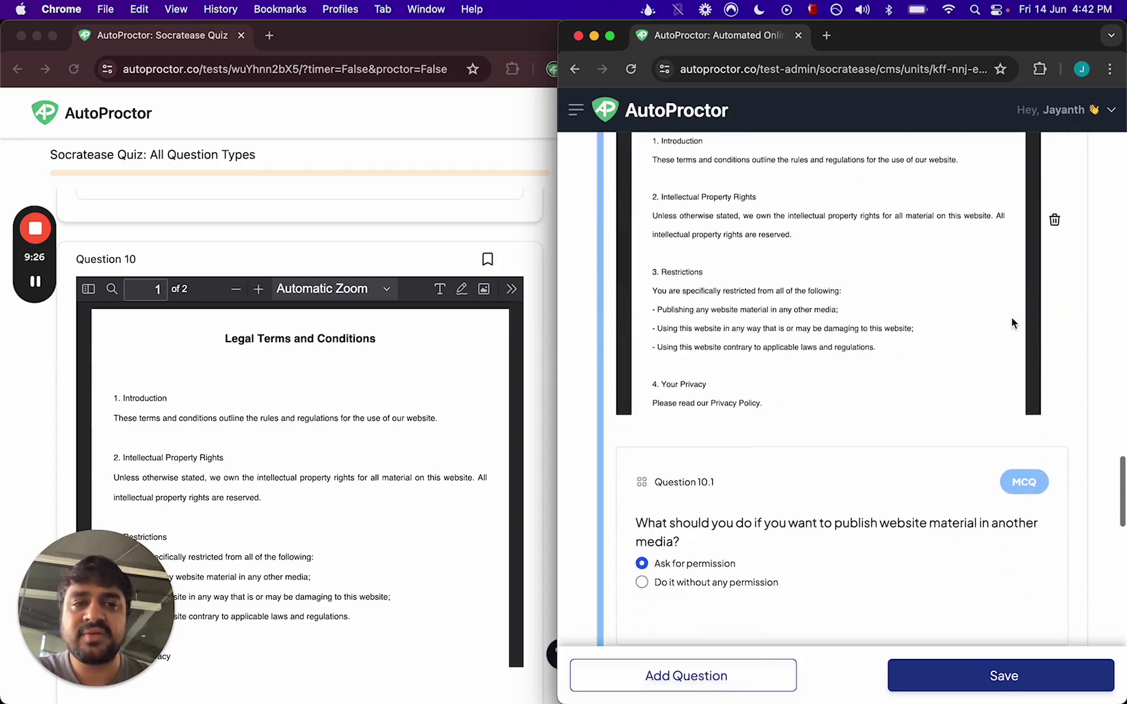
{"action": "scroll", "coordinate": [990, 367], "scroll_direction": "down", "scroll_amount": 5}
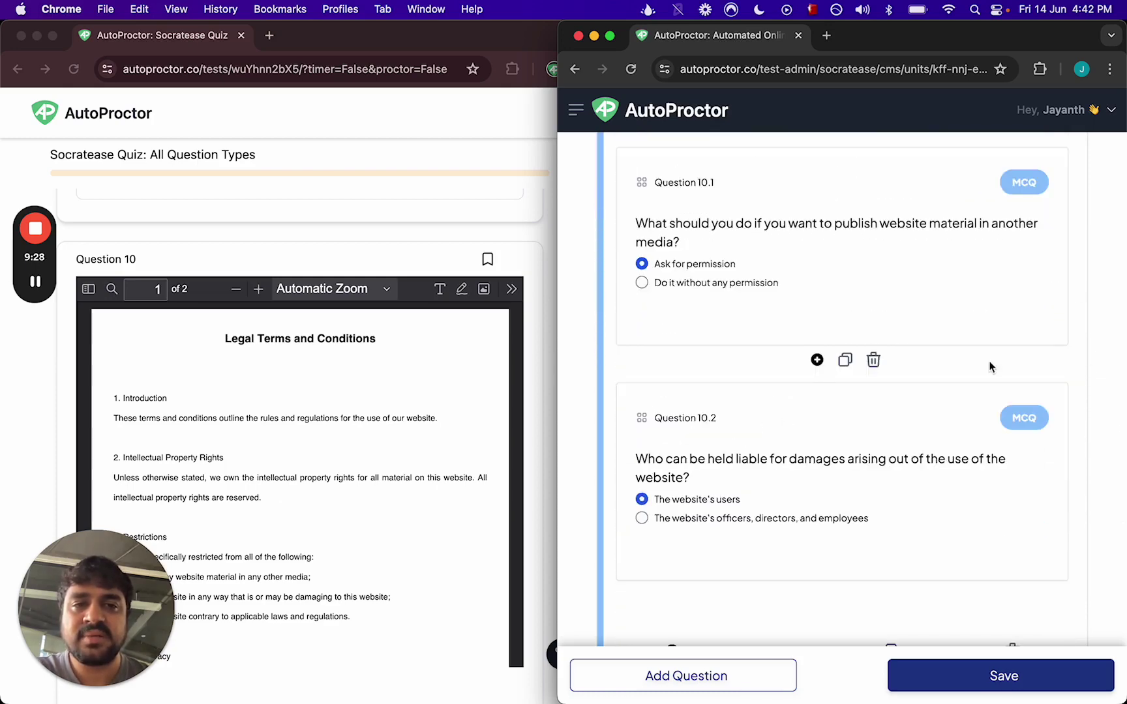
{"action": "scroll", "coordinate": [989, 366], "scroll_direction": "down", "scroll_amount": 7}
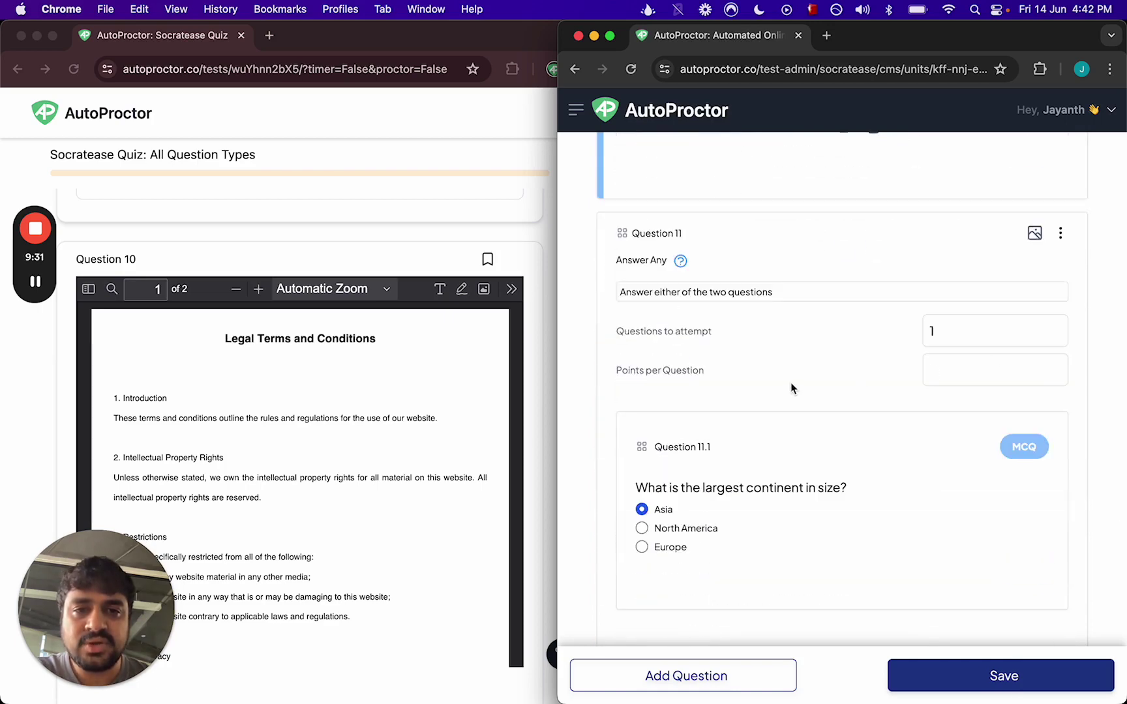
{"action": "scroll", "coordinate": [810, 372], "scroll_direction": "up", "scroll_amount": 15}
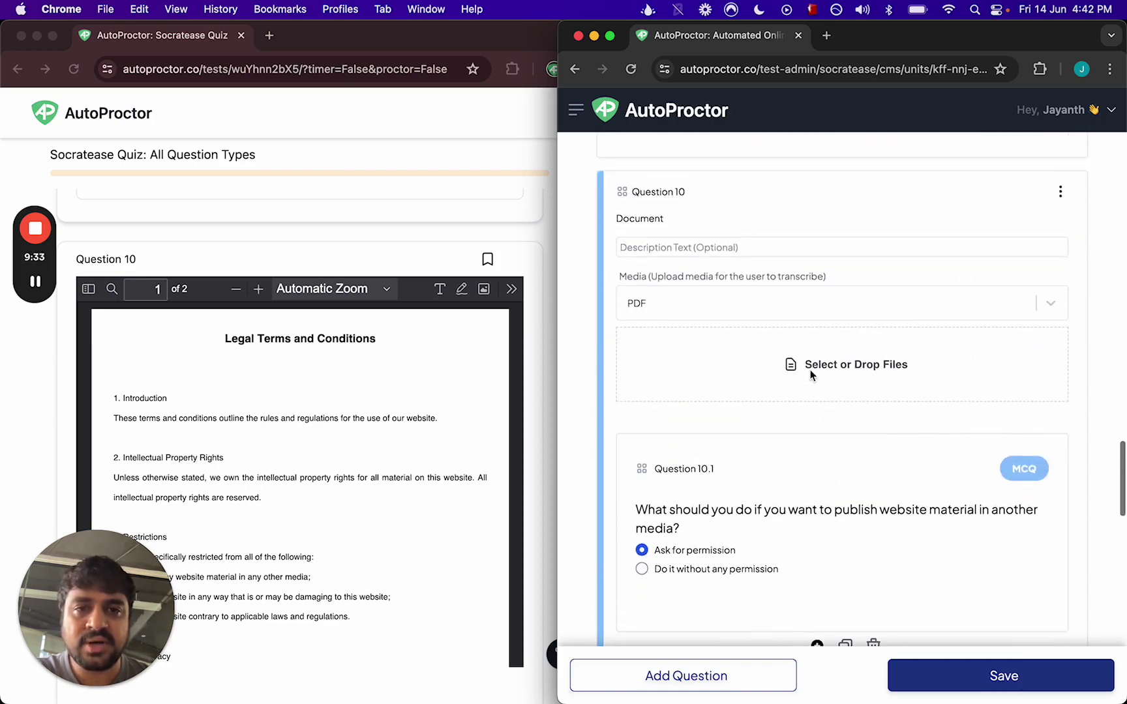
{"action": "left_click", "coordinate": [847, 370]}
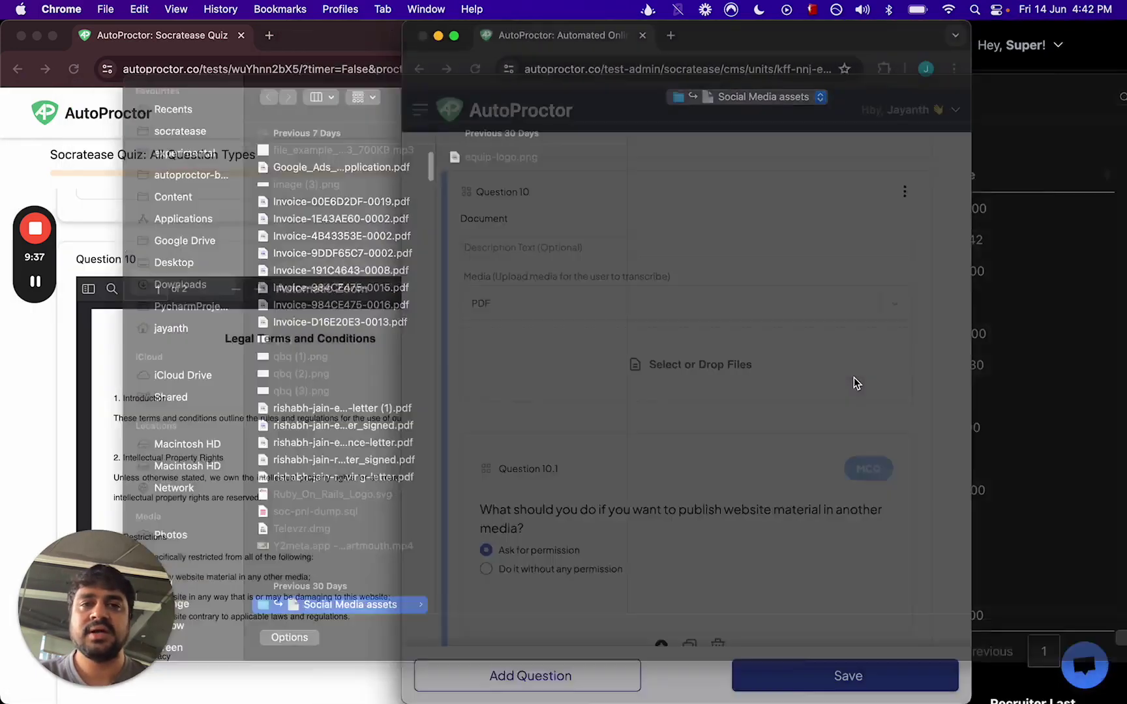
{"action": "scroll", "coordinate": [880, 381], "scroll_direction": "down", "scroll_amount": 4}
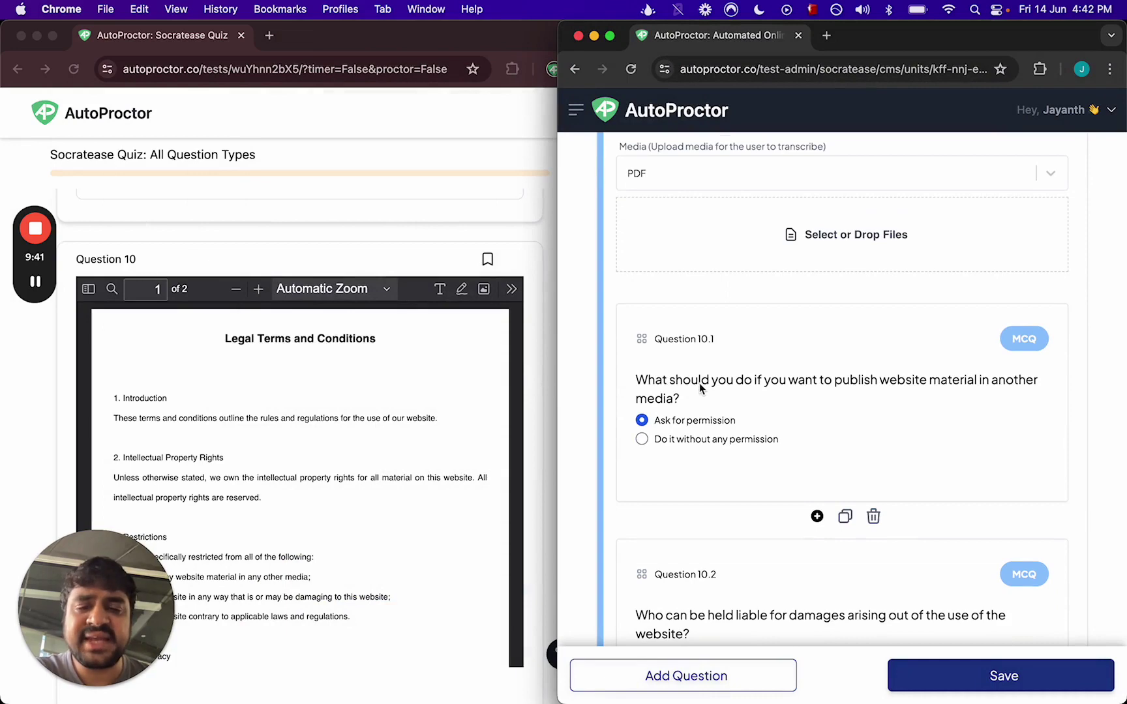
Step: Compare document question 10's sub-questions and Answer Any question 11 between the quiz and the editor
{"action": "scroll", "coordinate": [699, 384], "scroll_direction": "down", "scroll_amount": 6}
{"action": "scroll", "coordinate": [699, 383], "scroll_direction": "down", "scroll_amount": 7}
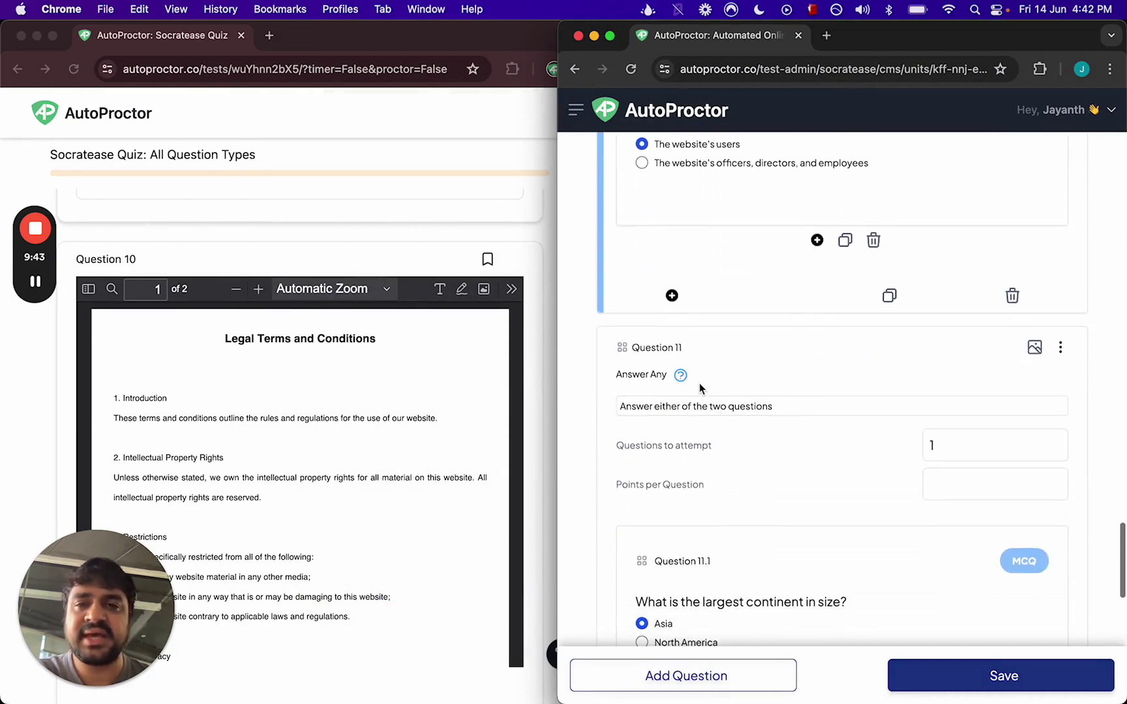
{"action": "scroll", "coordinate": [515, 240], "scroll_direction": "down", "scroll_amount": 1}
{"action": "scroll", "coordinate": [516, 237], "scroll_direction": "down", "scroll_amount": 10}
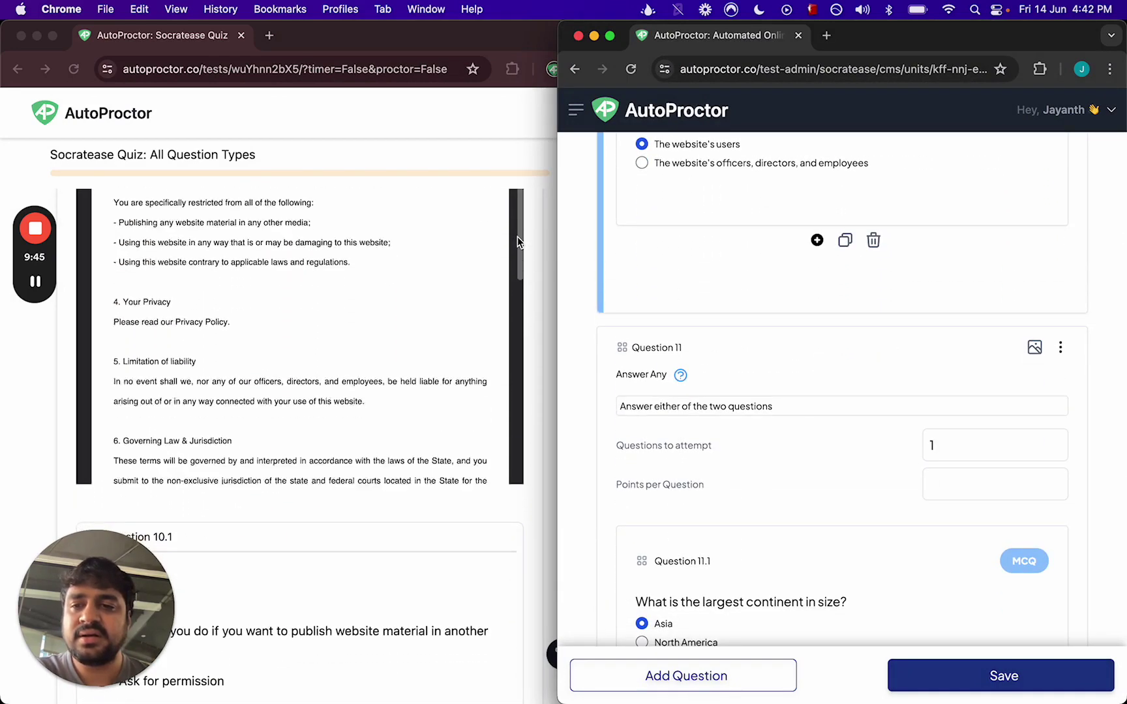
{"action": "scroll", "coordinate": [548, 322], "scroll_direction": "down", "scroll_amount": 15}
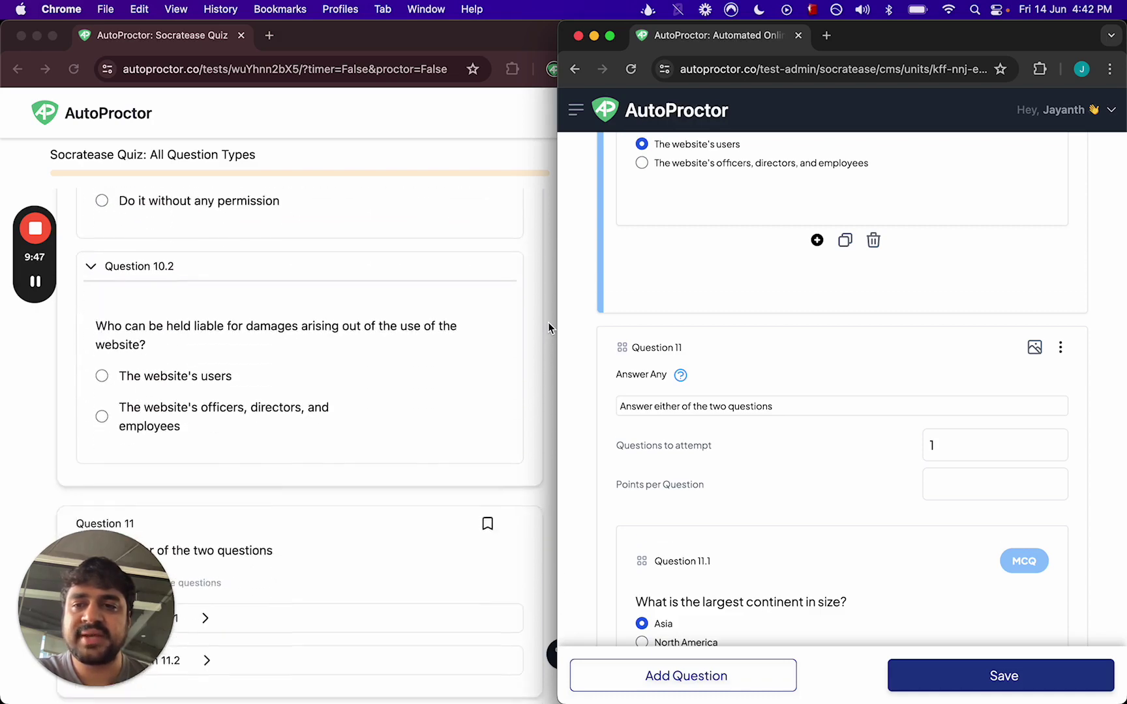
{"action": "scroll", "coordinate": [533, 354], "scroll_direction": "down", "scroll_amount": 2}
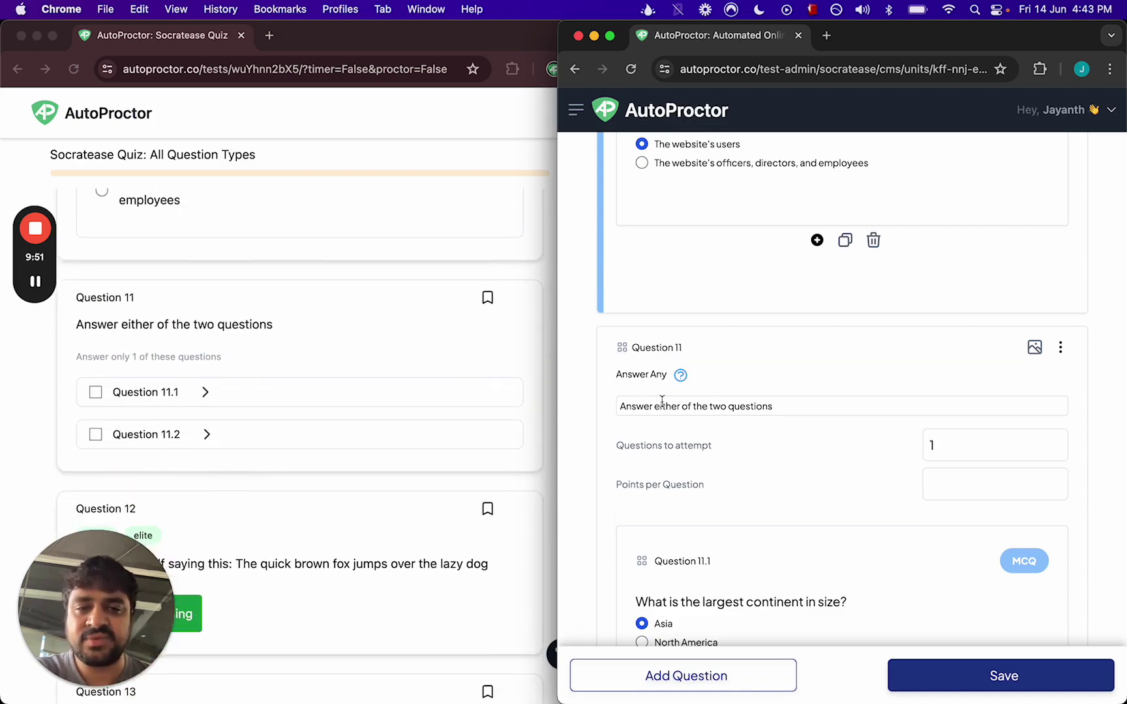
{"action": "scroll", "coordinate": [770, 456], "scroll_direction": "down", "scroll_amount": 3}
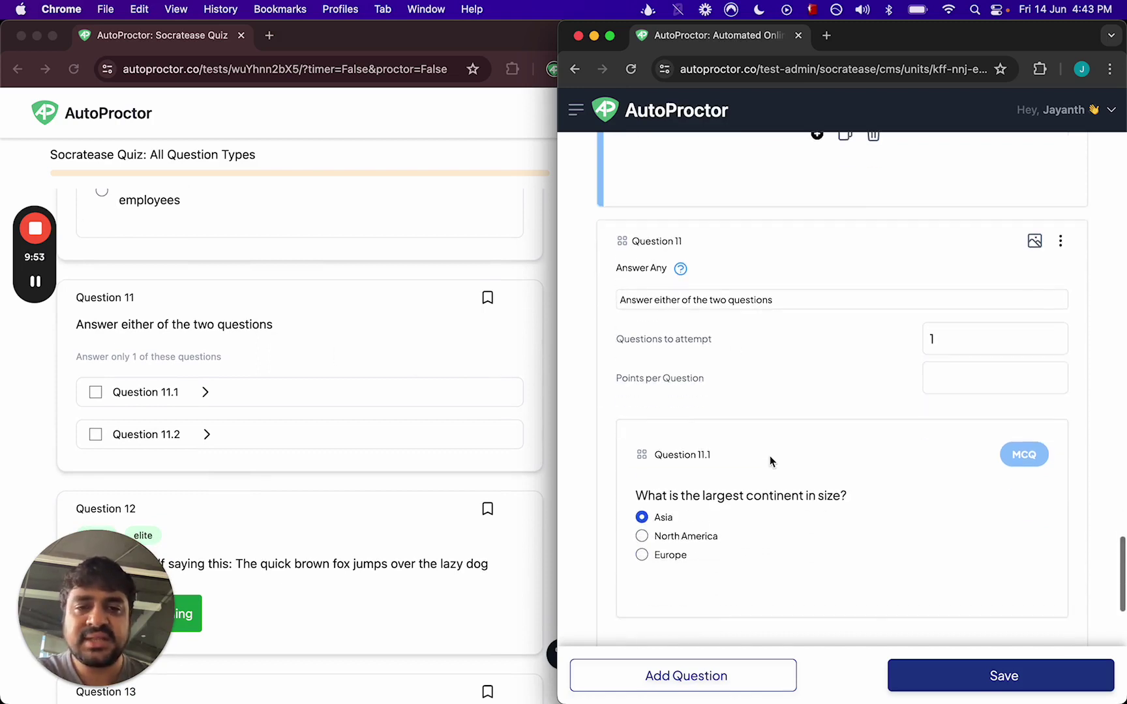
Step: Set the number of questions to attempt in Answer Any question 11 to 2 and review its sub-questions
{"action": "scroll", "coordinate": [727, 445], "scroll_direction": "down", "scroll_amount": 5}
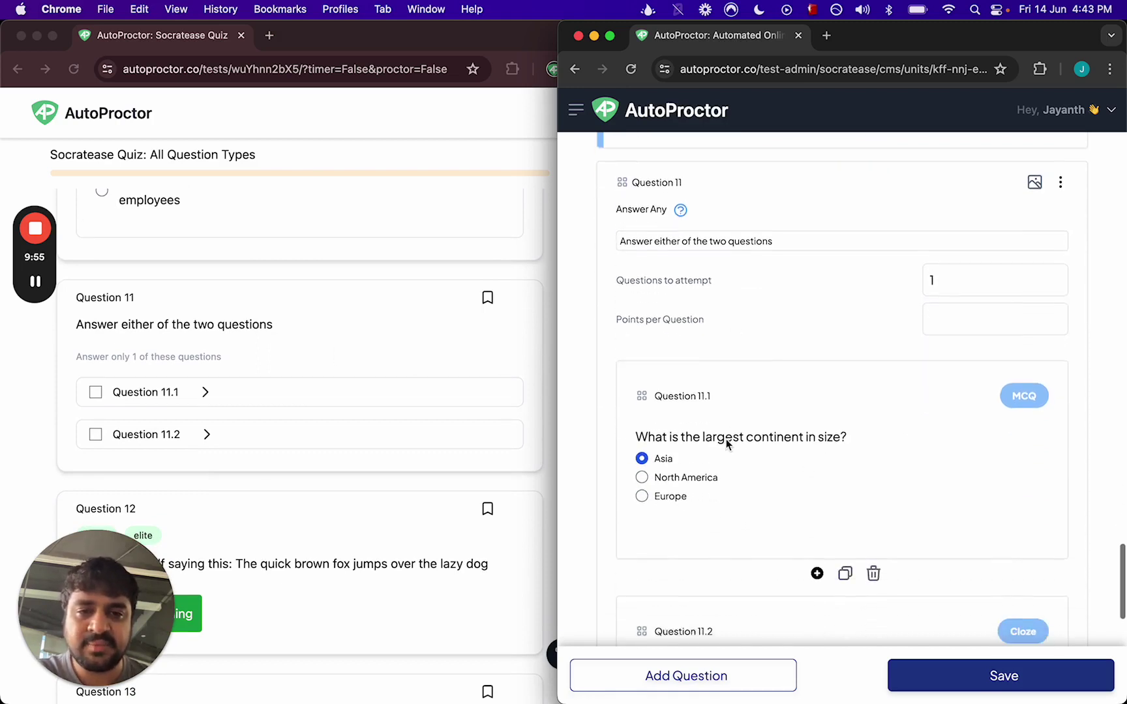
{"action": "scroll", "coordinate": [888, 545], "scroll_direction": "down", "scroll_amount": 3}
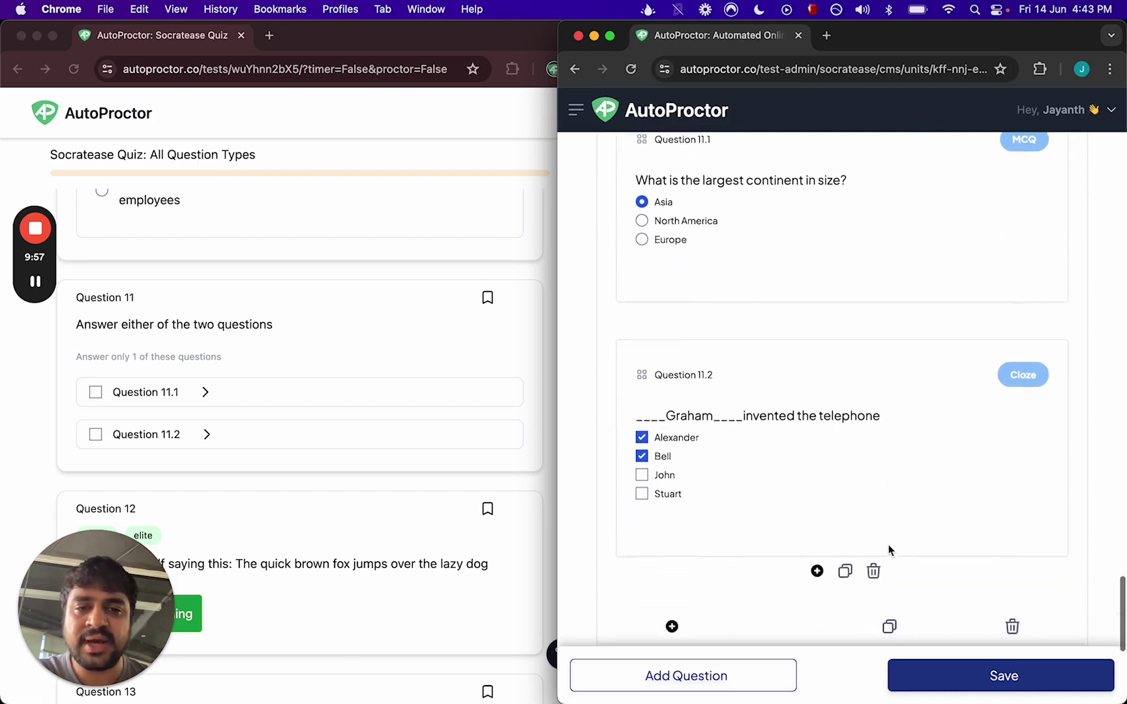
{"action": "scroll", "coordinate": [817, 549], "scroll_direction": "up", "scroll_amount": 5}
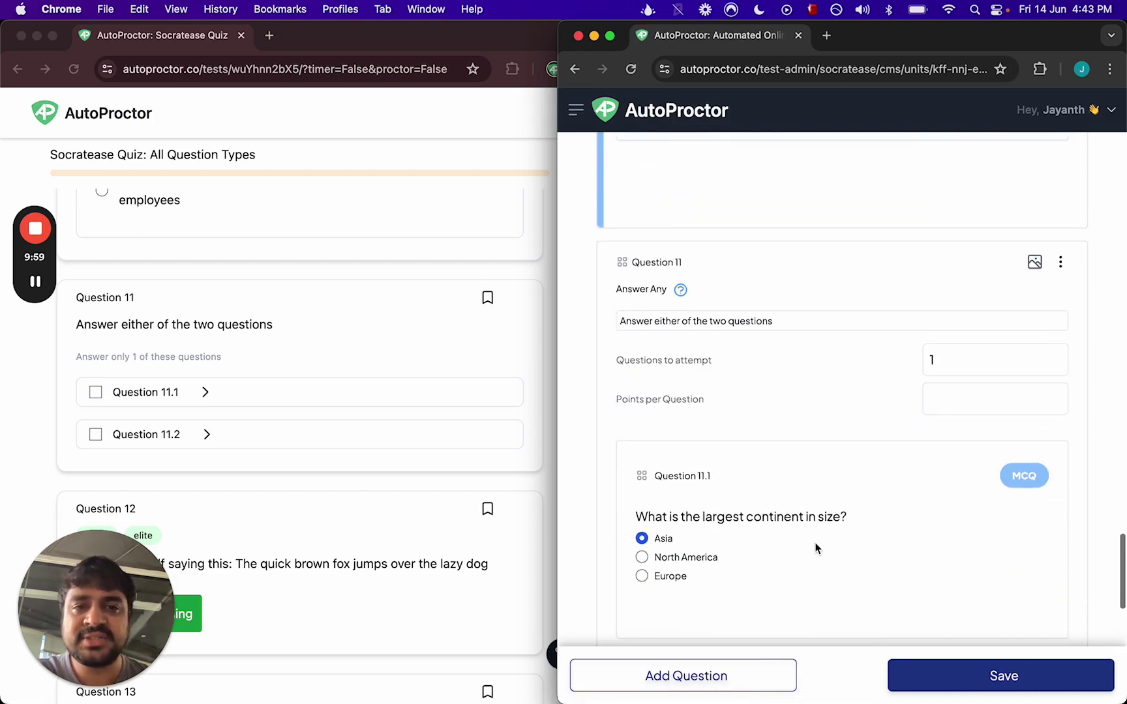
{"action": "scroll", "coordinate": [829, 446], "scroll_direction": "down", "scroll_amount": 5}
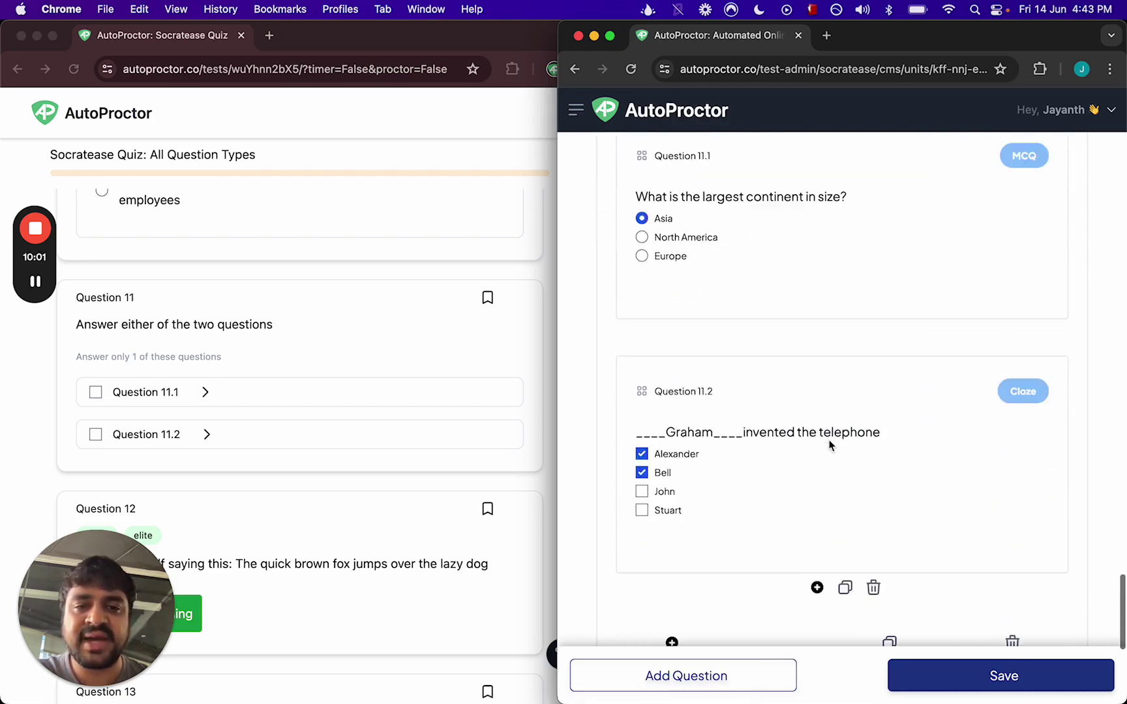
{"action": "scroll", "coordinate": [879, 319], "scroll_direction": "up", "scroll_amount": 5}
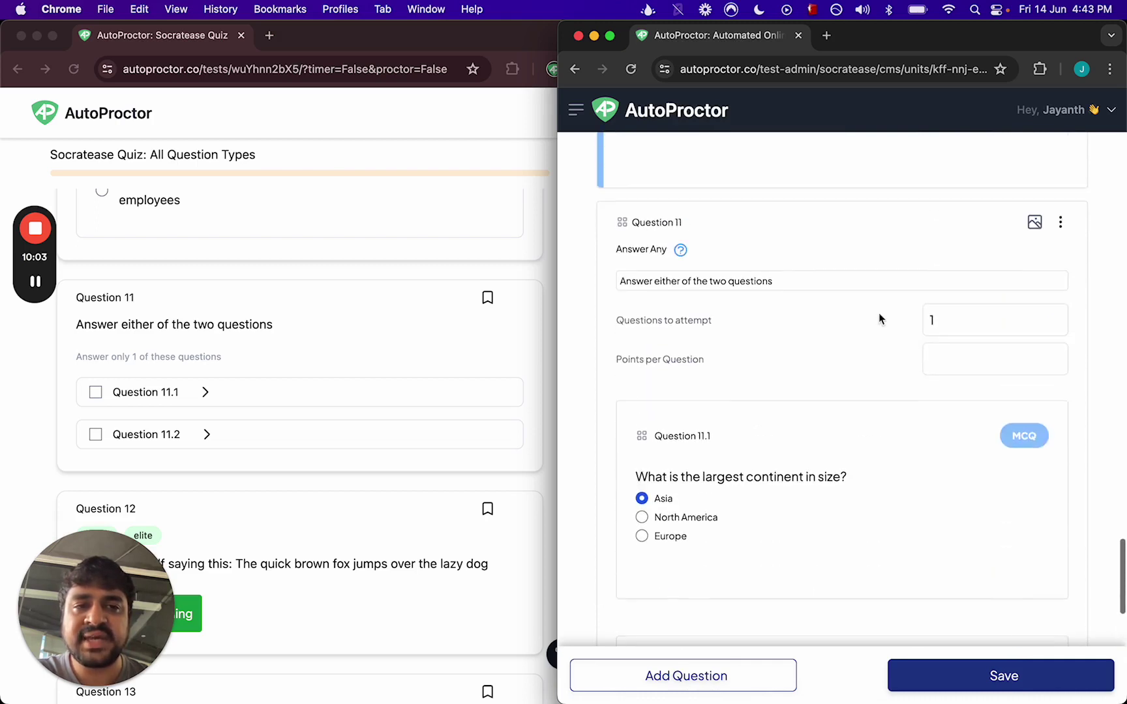
{"action": "left_click", "coordinate": [1055, 315]}
{"action": "scroll", "coordinate": [910, 351], "scroll_direction": "down", "scroll_amount": 2}
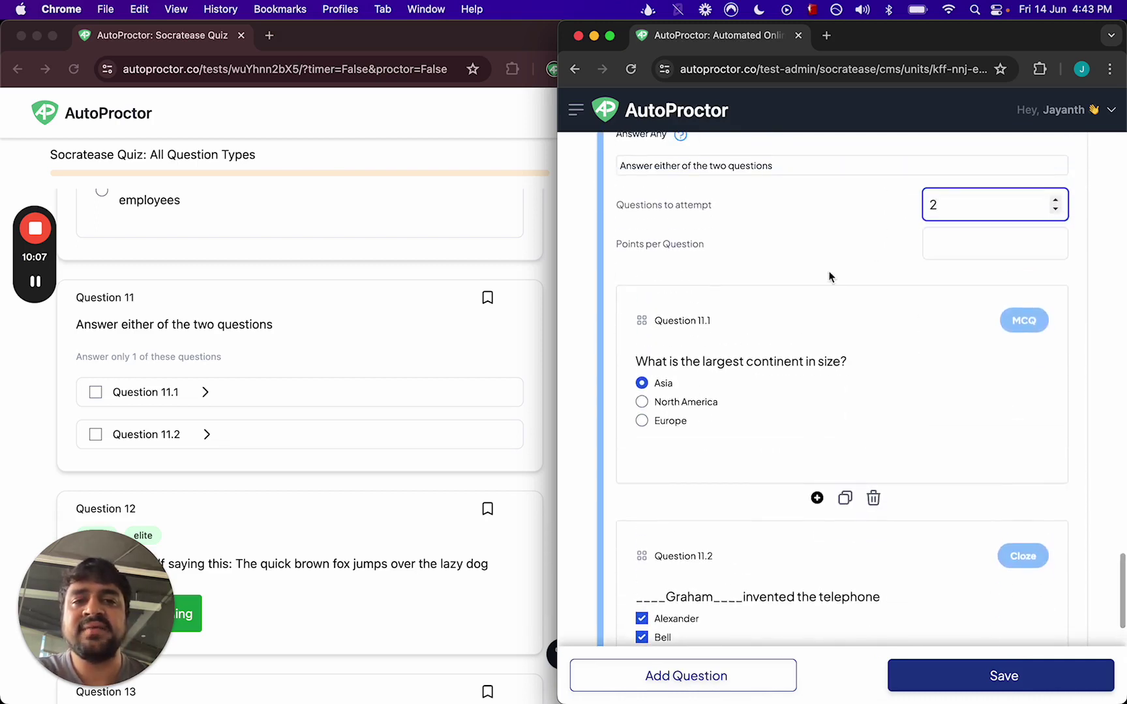
{"action": "scroll", "coordinate": [814, 367], "scroll_direction": "down", "scroll_amount": 3}
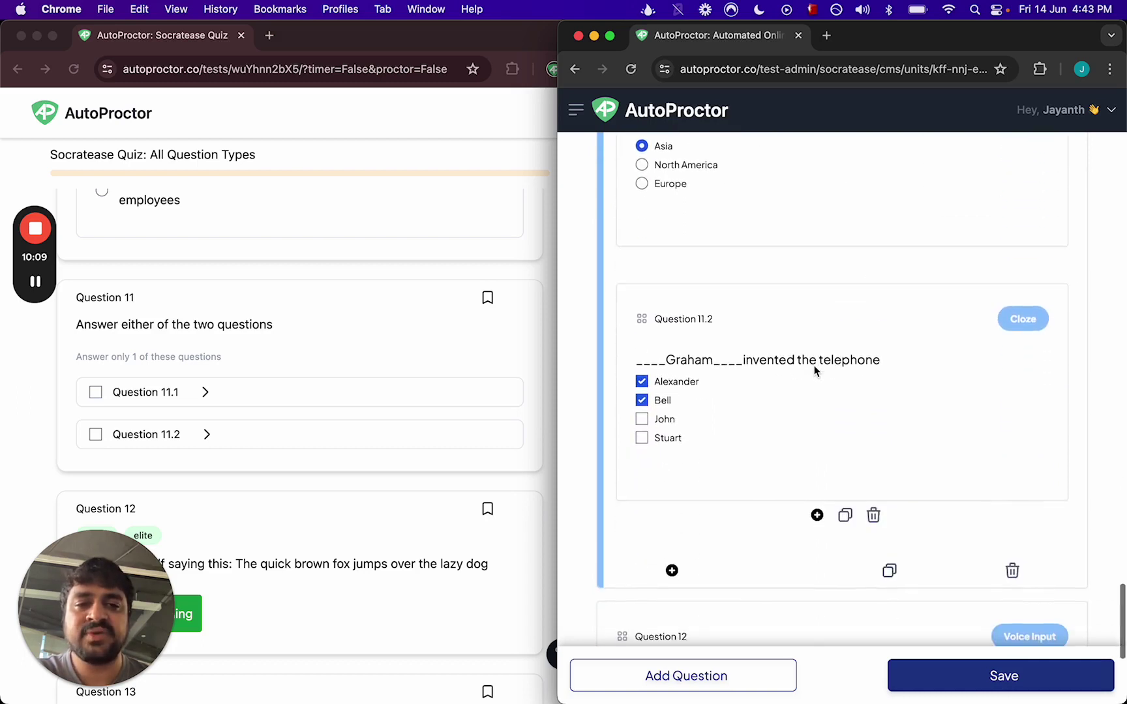
{"action": "scroll", "coordinate": [814, 369], "scroll_direction": "up", "scroll_amount": 4}
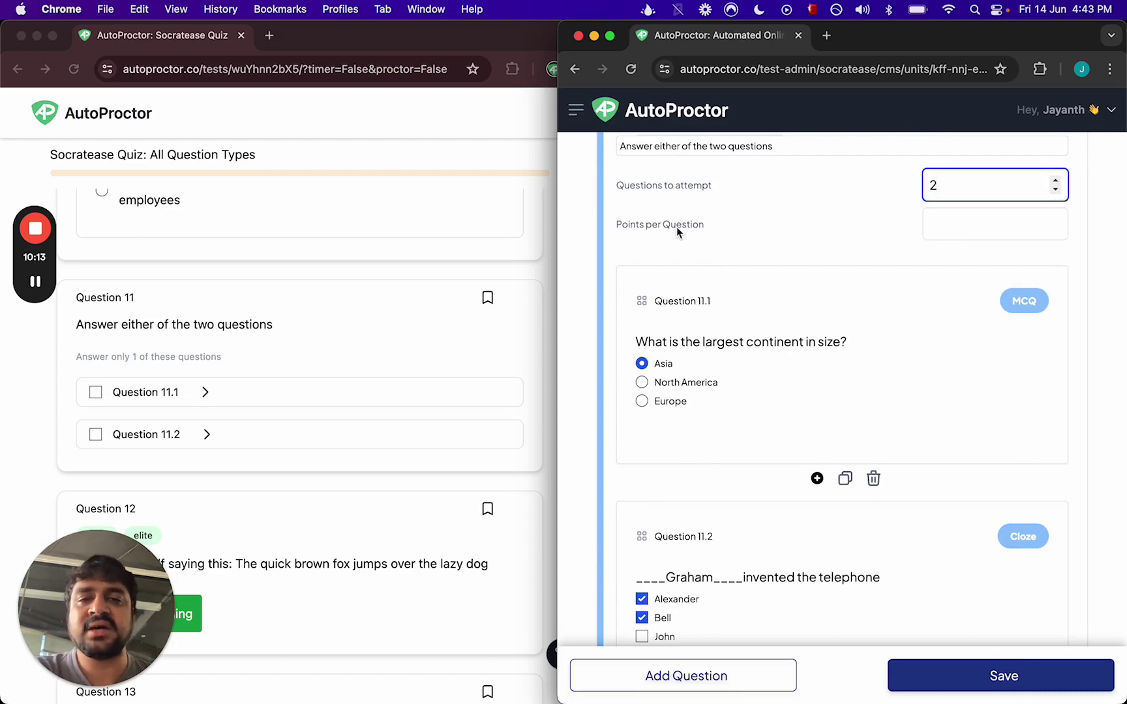
Step: Try 5 points per question for Answer Any question 11, and clear the value again
{"action": "scroll", "coordinate": [437, 425], "scroll_direction": "up", "scroll_amount": 8}
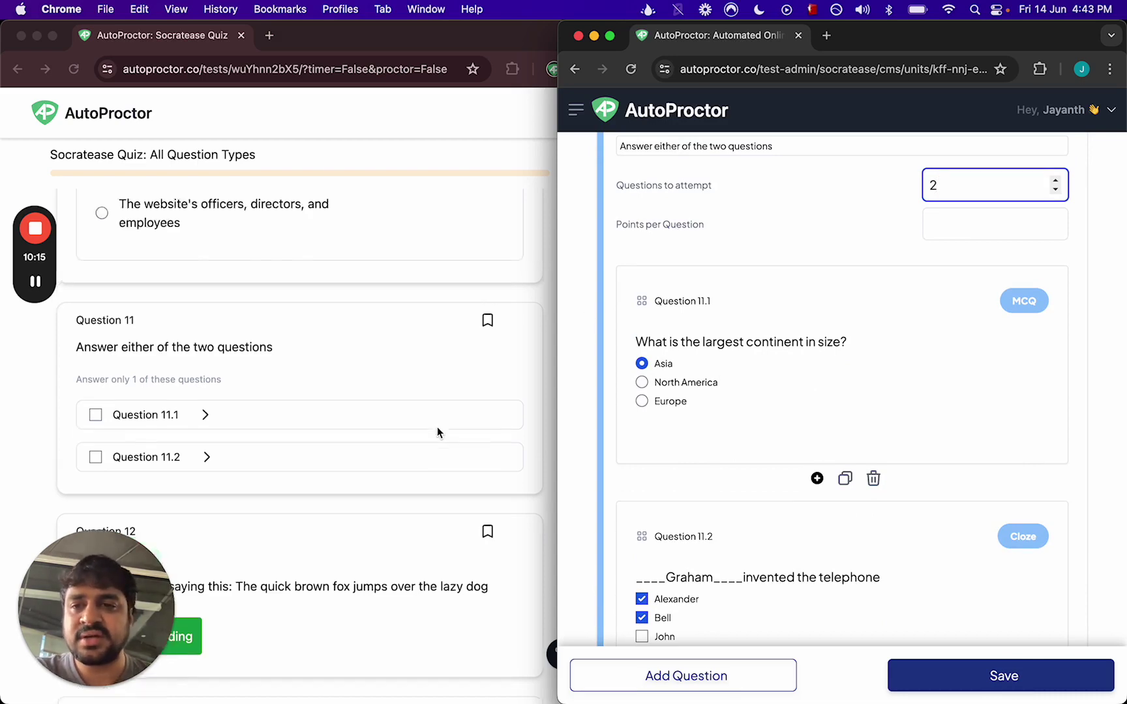
{"action": "scroll", "coordinate": [437, 432], "scroll_direction": "down", "scroll_amount": 7}
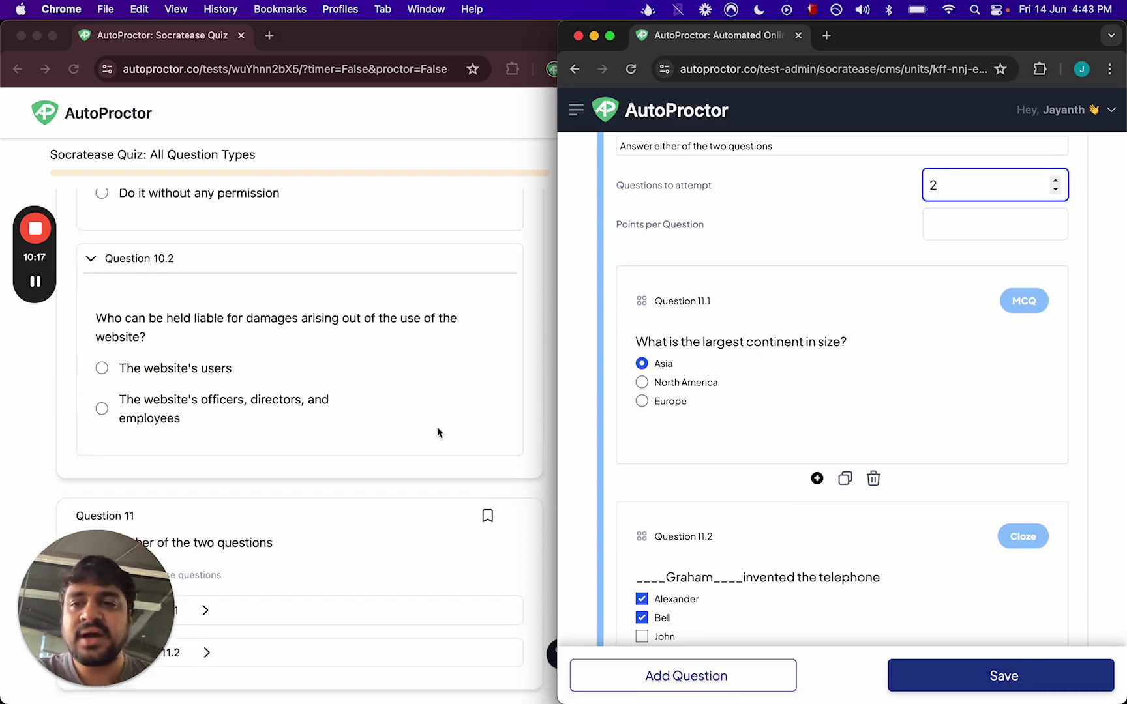
{"action": "scroll", "coordinate": [769, 441], "scroll_direction": "up", "scroll_amount": 1}
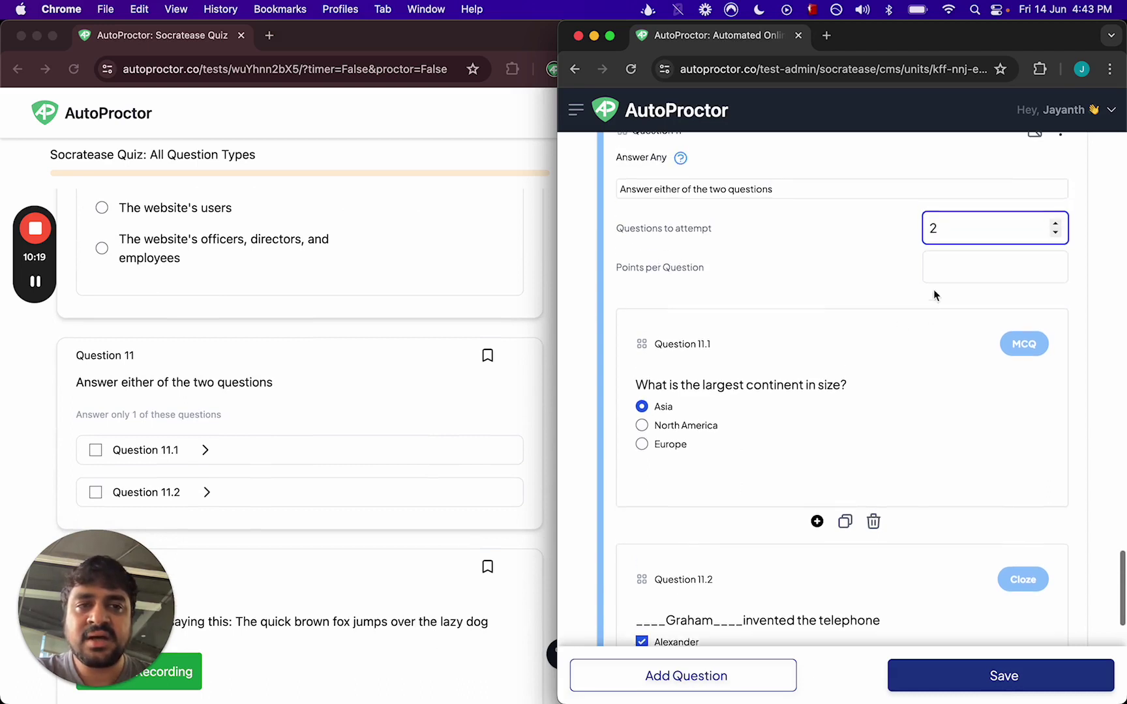
{"action": "left_click", "coordinate": [947, 267]}
{"action": "type", "text": "5"}
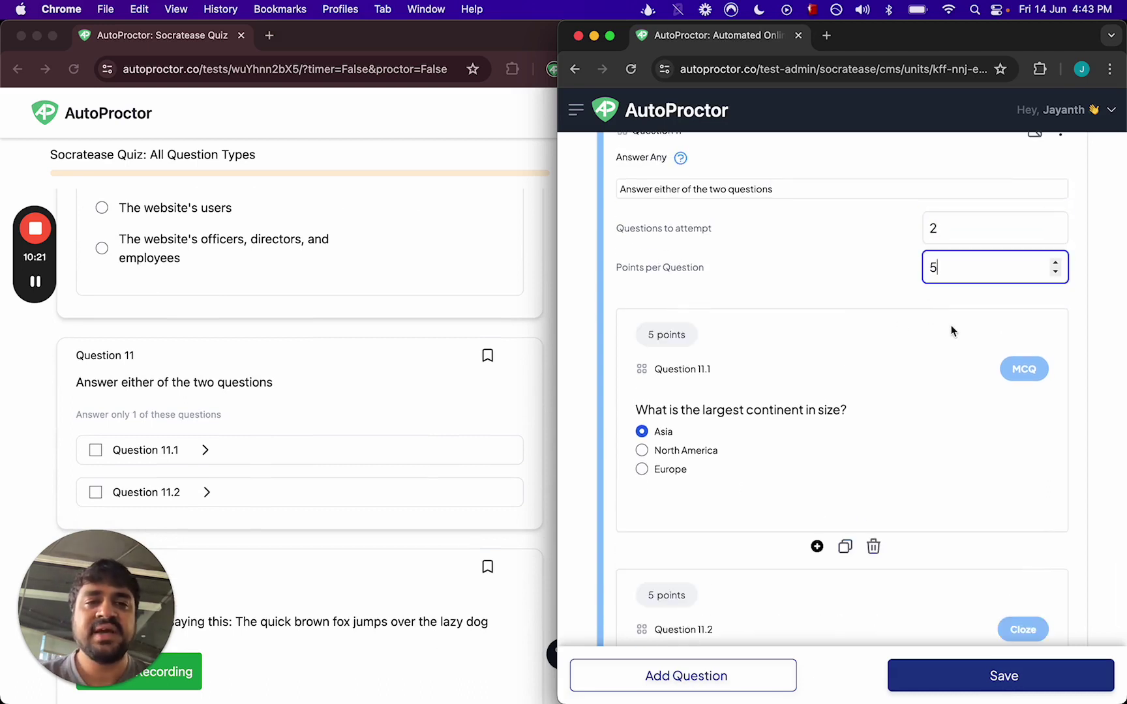
{"action": "scroll", "coordinate": [781, 462], "scroll_direction": "down", "scroll_amount": 2}
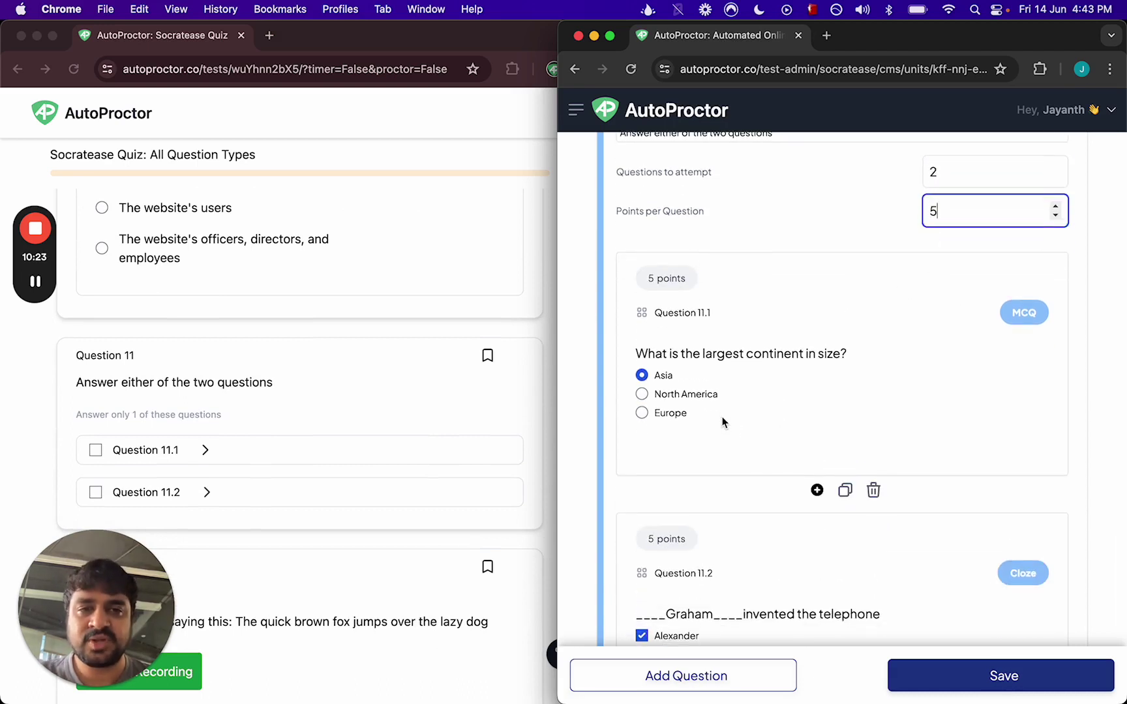
{"action": "key", "text": "BackSpace"}
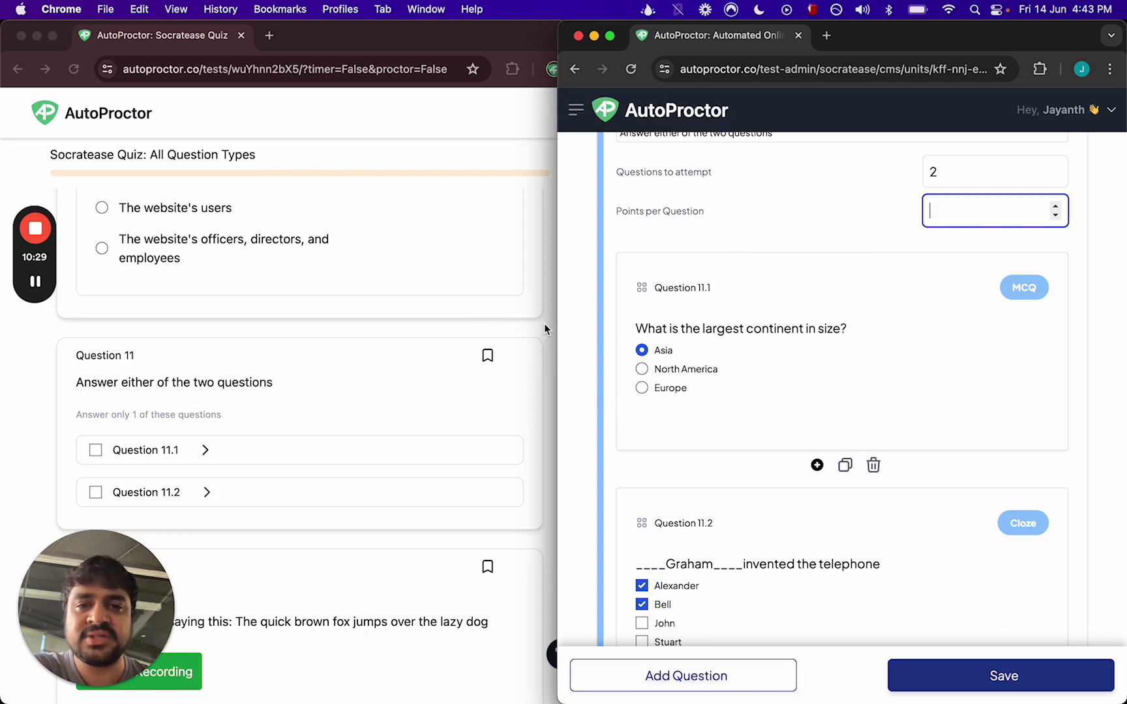
Step: Open Voice Input question 12 in the editor and compare it with the recording question in the quiz
{"action": "scroll", "coordinate": [544, 323], "scroll_direction": "down", "scroll_amount": 5}
{"action": "scroll", "coordinate": [657, 374], "scroll_direction": "down", "scroll_amount": 8}
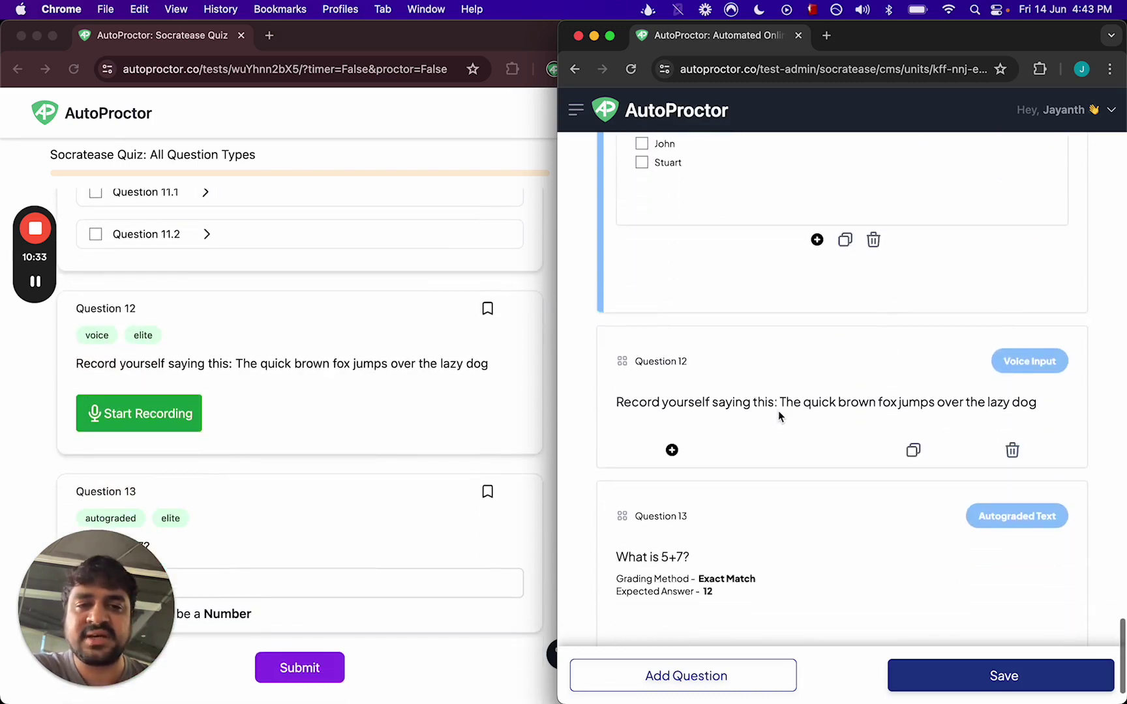
{"action": "left_click", "coordinate": [778, 411]}
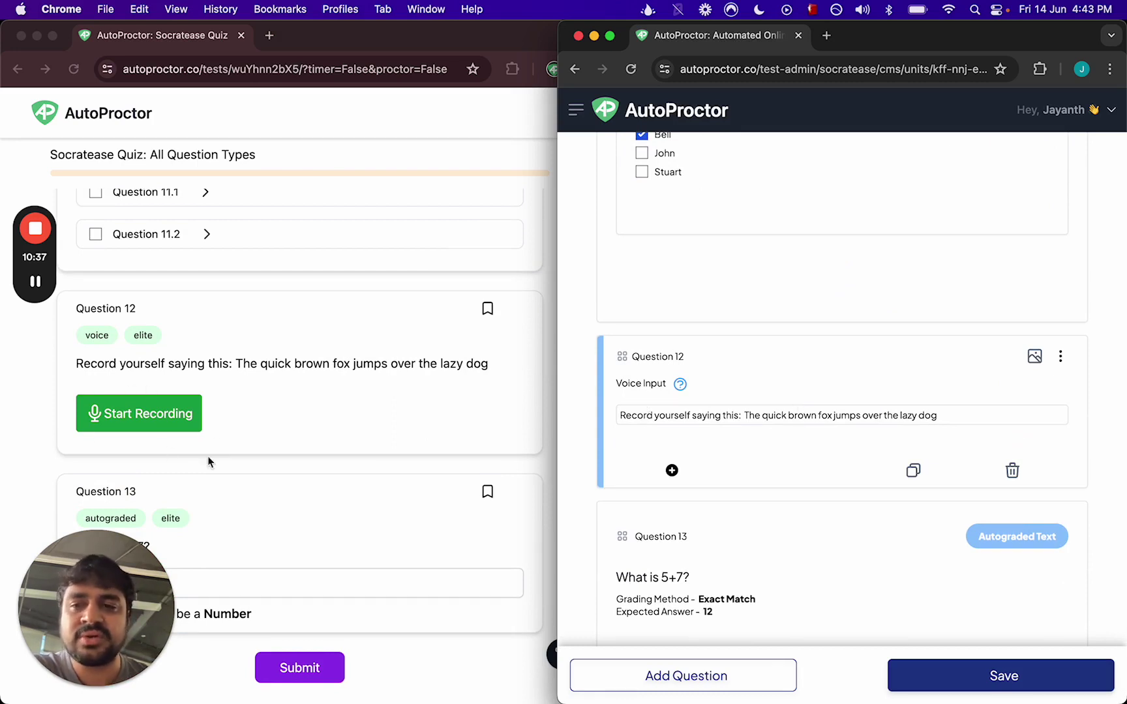
Step: Open Autograded Text question 13 in the editor and set its expected answer type to String
{"action": "scroll", "coordinate": [529, 414], "scroll_direction": "down", "scroll_amount": 2}
{"action": "scroll", "coordinate": [877, 465], "scroll_direction": "down", "scroll_amount": 3}
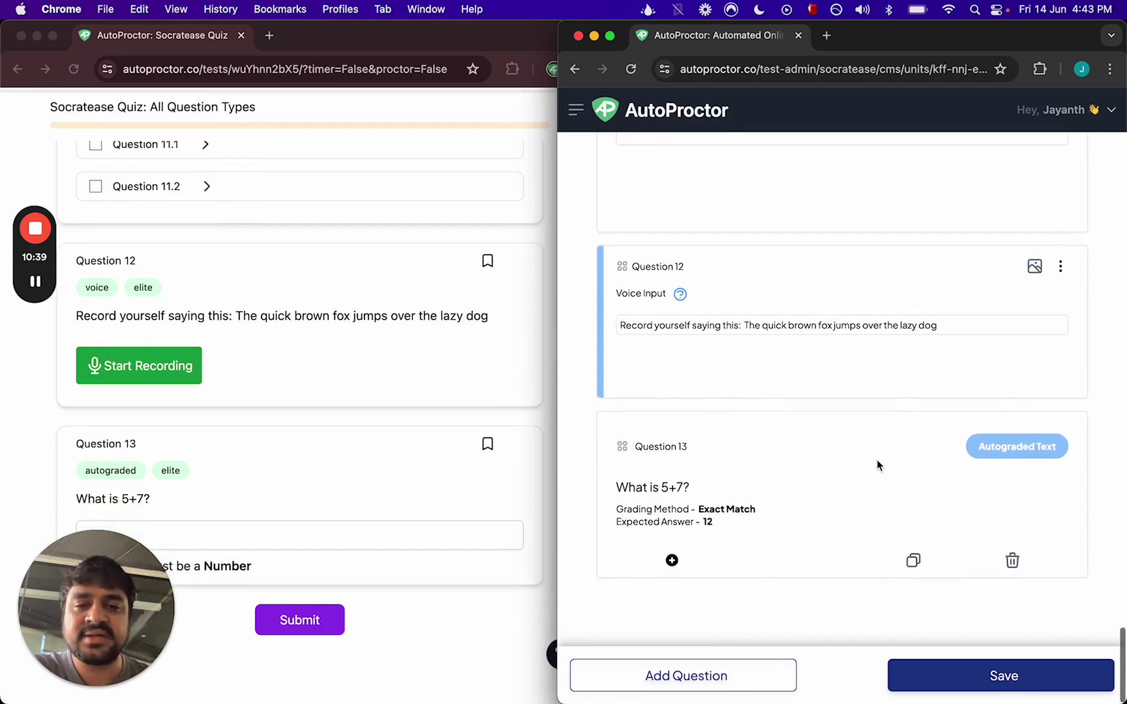
{"action": "left_click", "coordinate": [808, 490]}
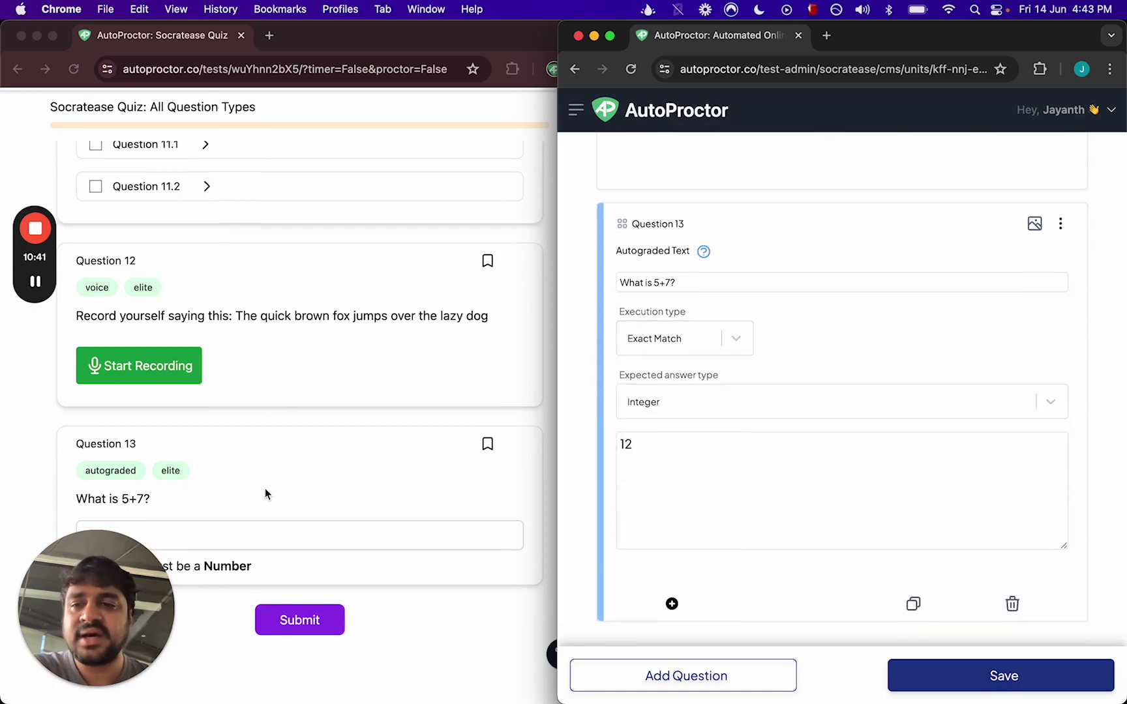
{"action": "scroll", "coordinate": [264, 488], "scroll_direction": "down", "scroll_amount": 1}
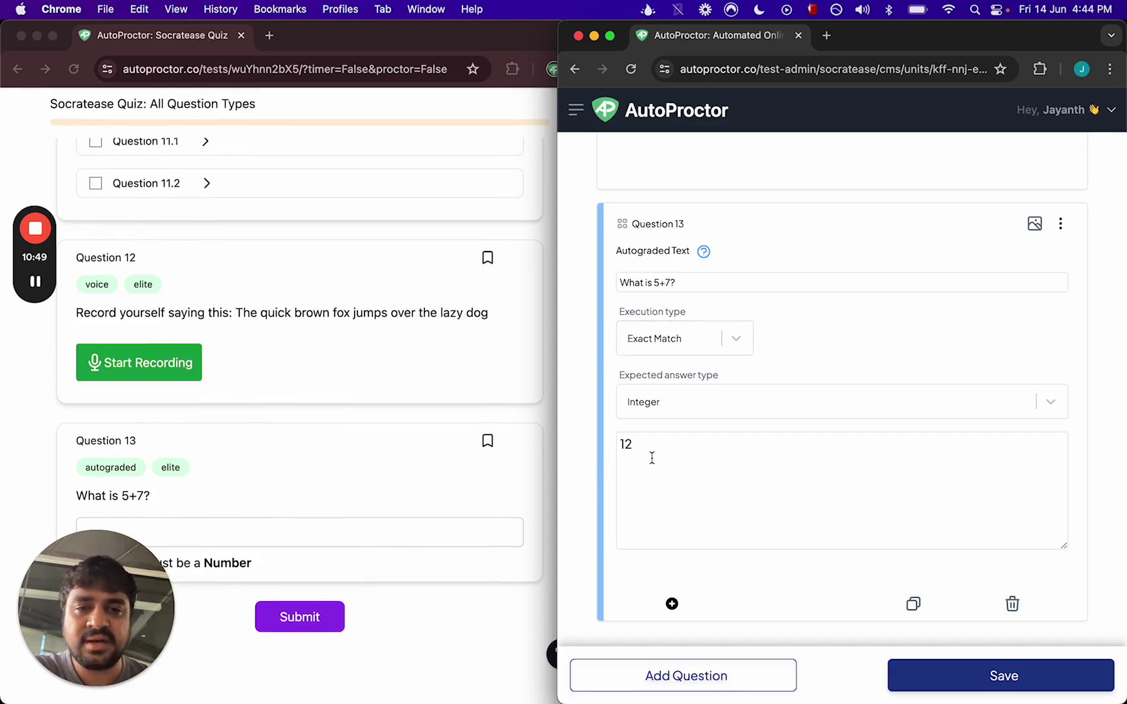
{"action": "left_click", "coordinate": [651, 404]}
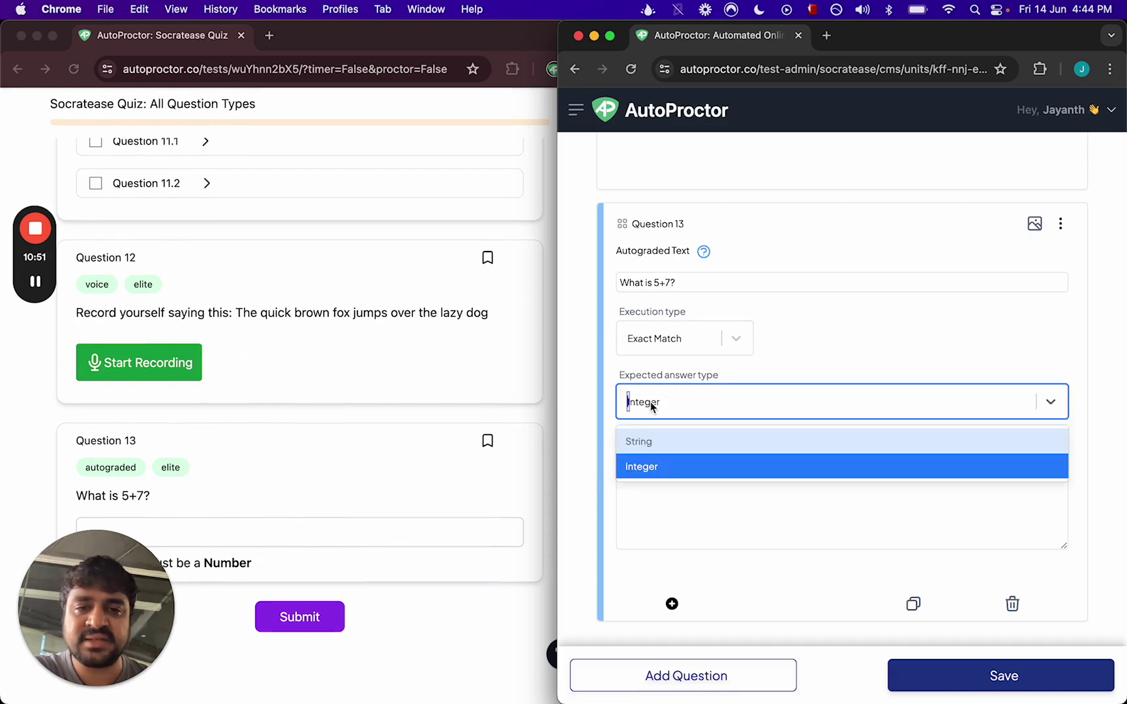
{"action": "left_click", "coordinate": [643, 442]}
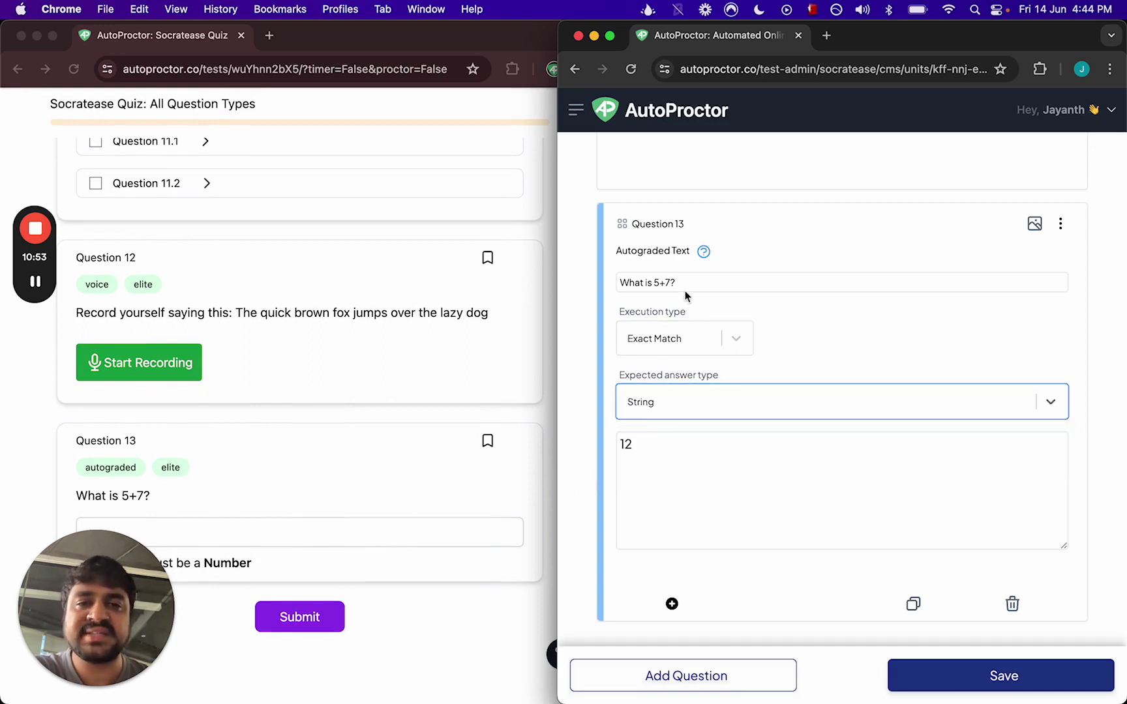
Step: Replace the text of Autograded Text question 13 with "In which direction does the Sun rise?"
{"action": "left_click", "coordinate": [648, 284]}
{"action": "key", "text": "super+a"}
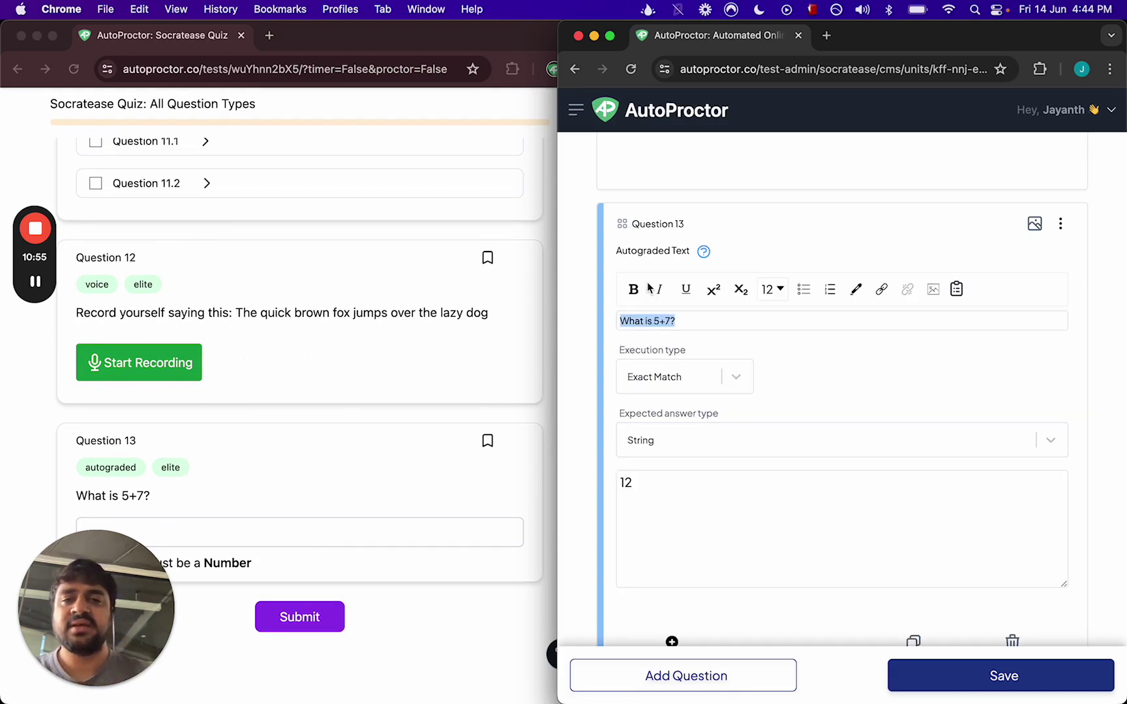
{"action": "key", "text": "BackSpace"}
{"action": "type", "text": "In"}
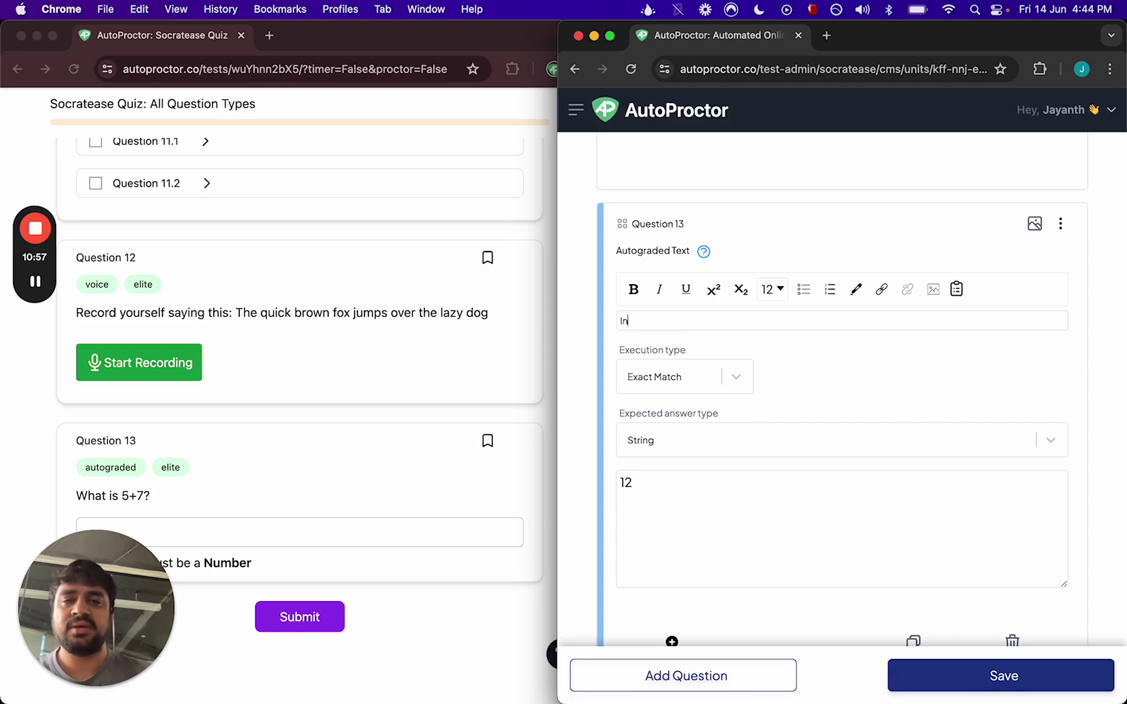
{"action": "type", "text": " which direct"}
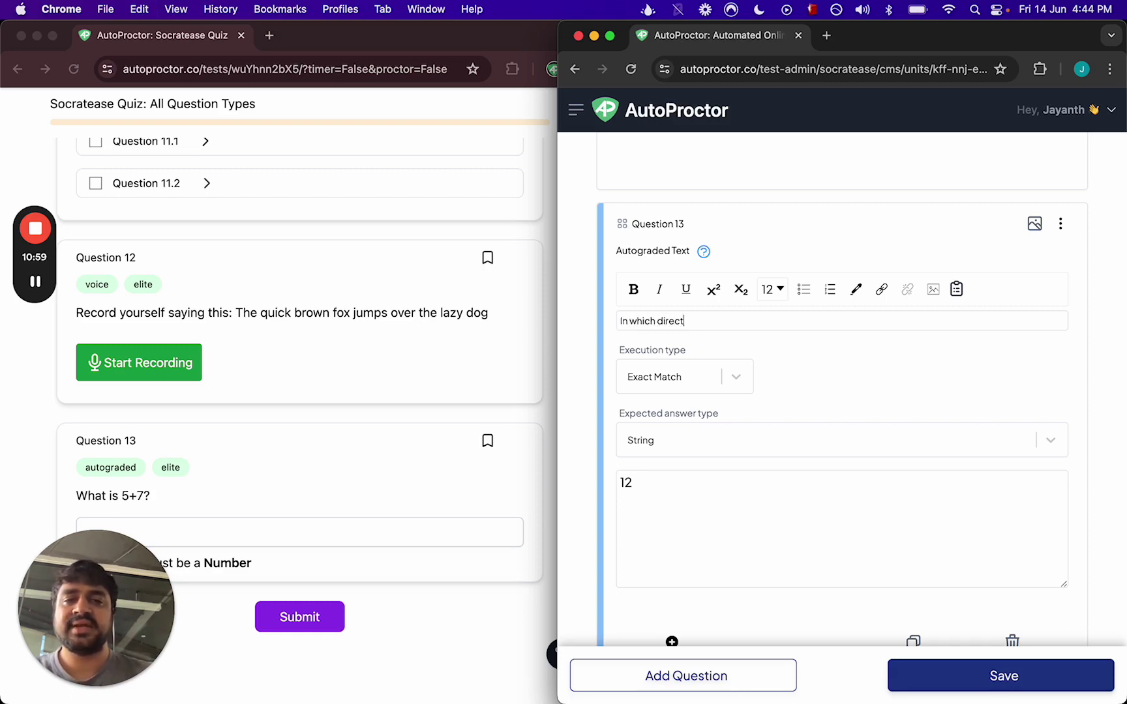
{"action": "type", "text": "ion does the Sun rise?"}
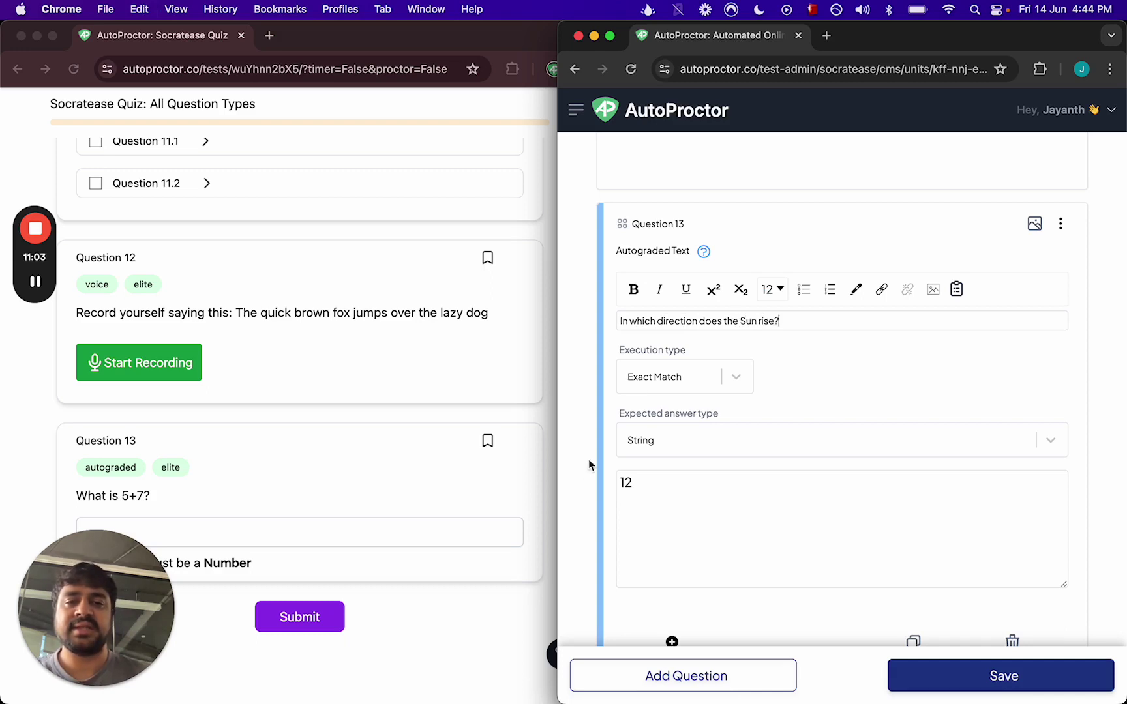
Step: Set the expected answer of Autograded Text question 13 to "East"
{"action": "left_click", "coordinate": [632, 483]}
{"action": "key", "text": "super+a"}
{"action": "type", "text": "East"}
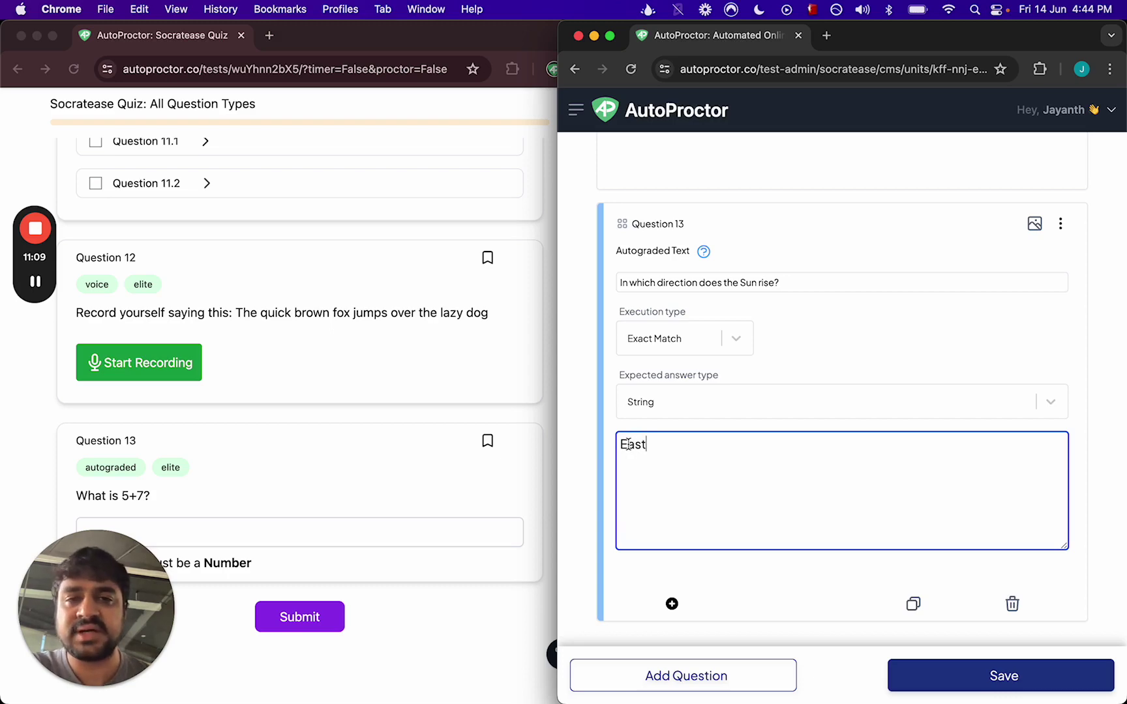
{"action": "scroll", "coordinate": [589, 304], "scroll_direction": "up", "scroll_amount": 15}
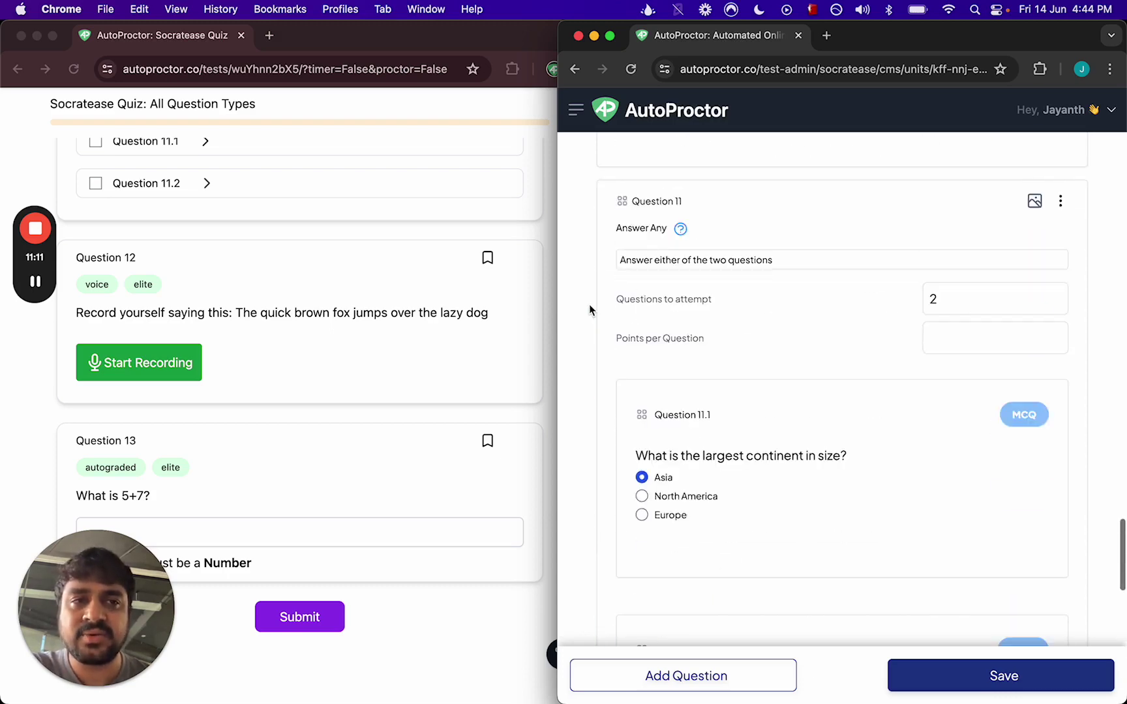